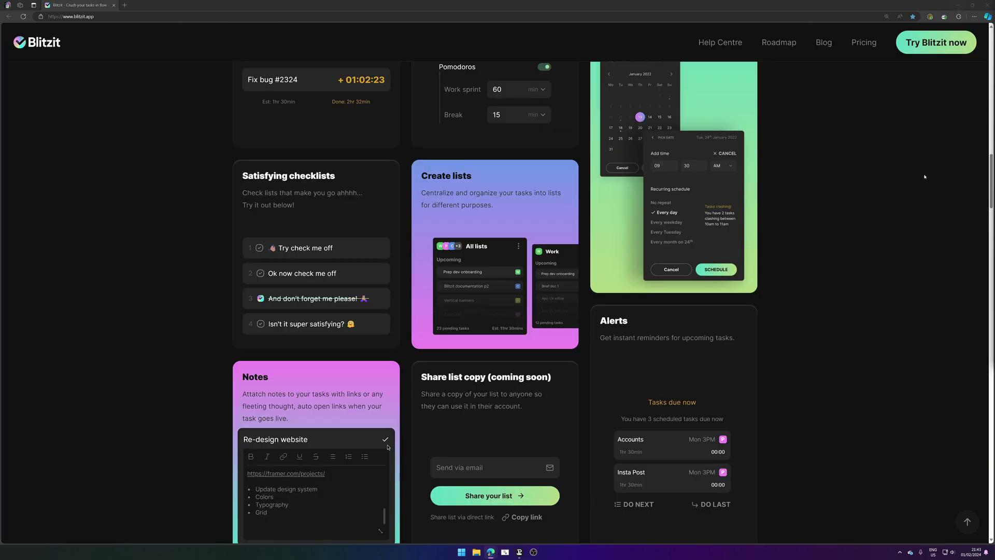
On blitzit.app, close the note editor, tick the first checklist item, then go back a page
left_click(386, 440)
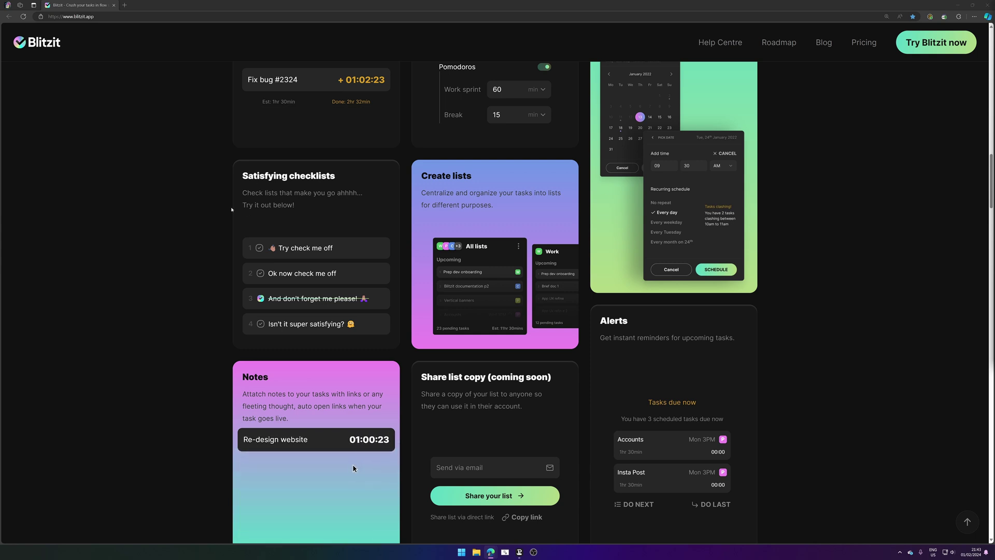
left_click(259, 248)
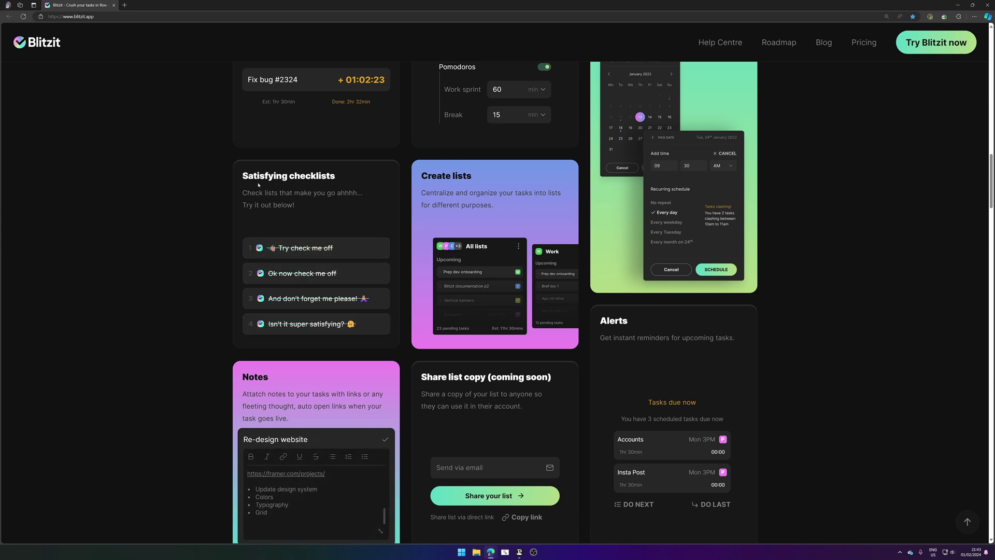
key("alt+Left")
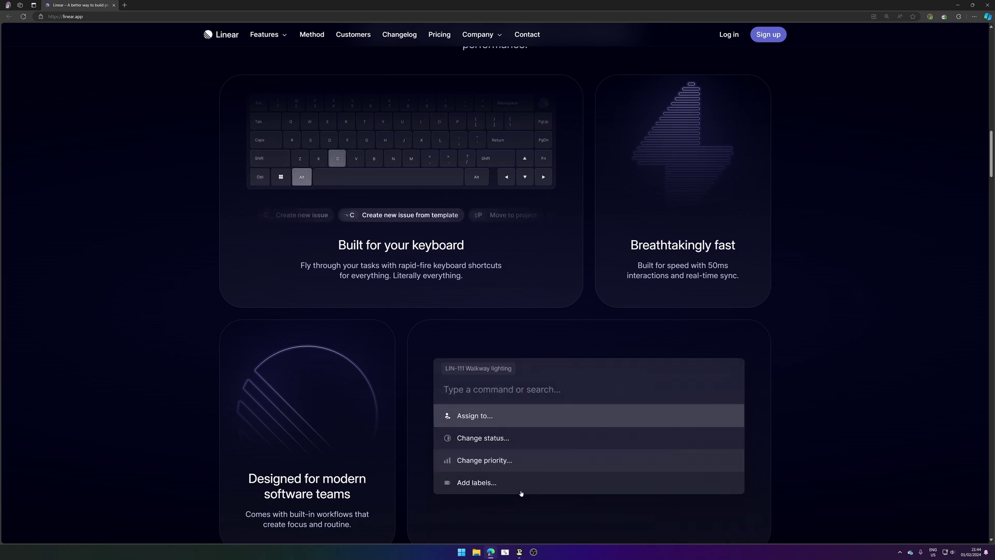
left_click(485, 440)
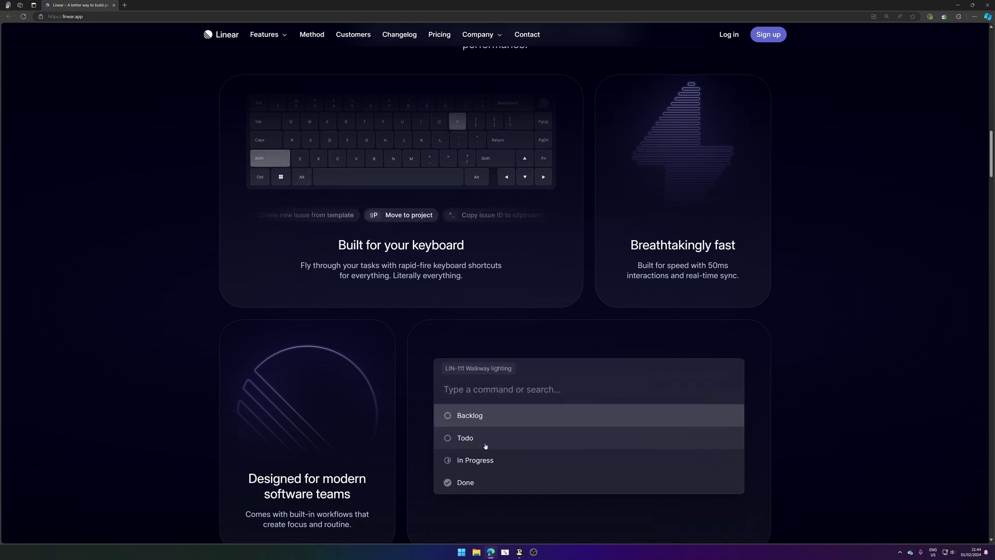
left_click(486, 440)
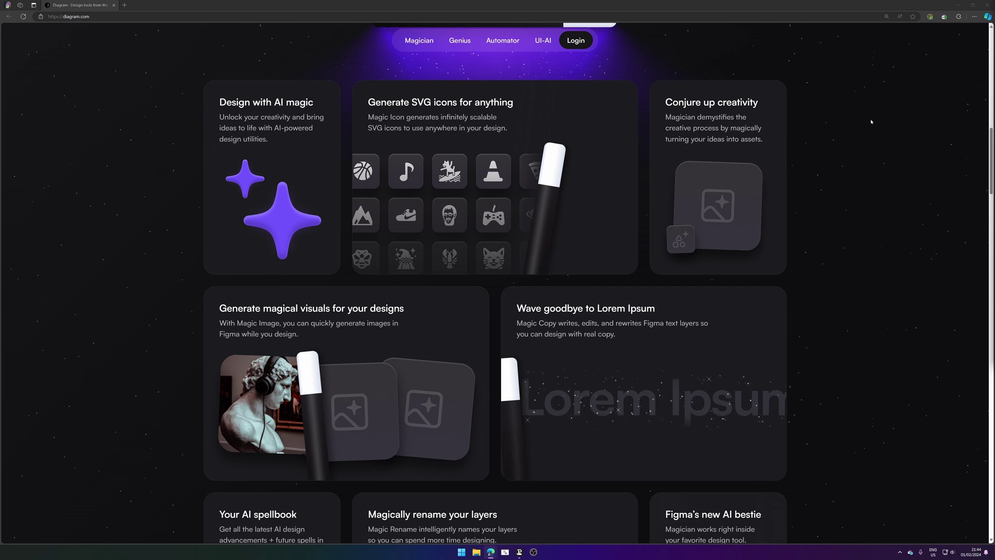
Play the hover animations on three of Diagram's bento feature cards
mouse_move(724, 374)
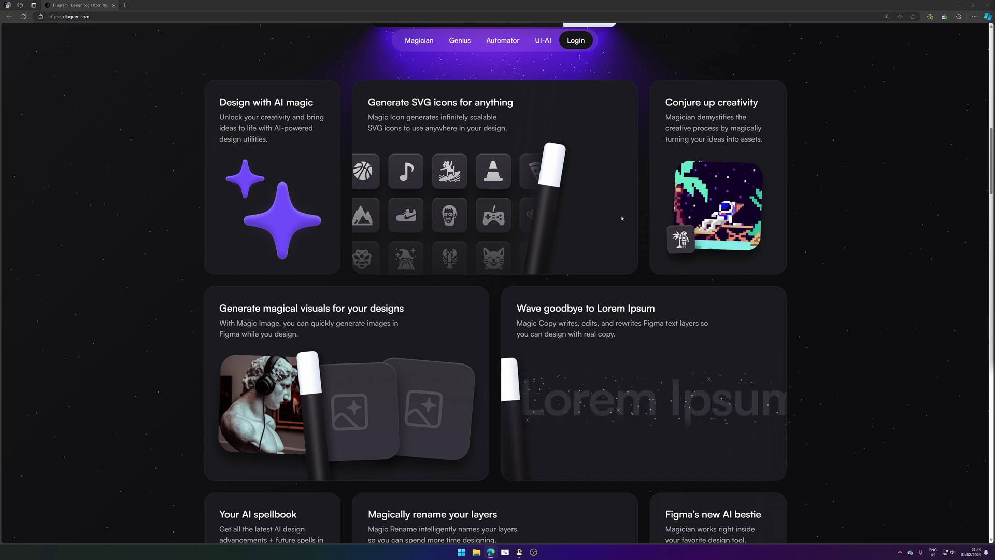
mouse_move(249, 195)
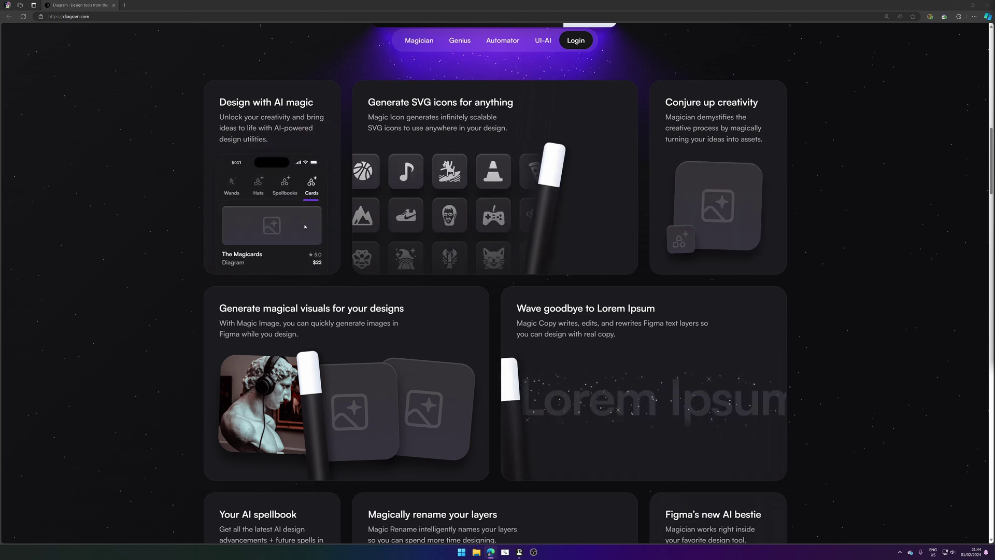
mouse_move(321, 379)
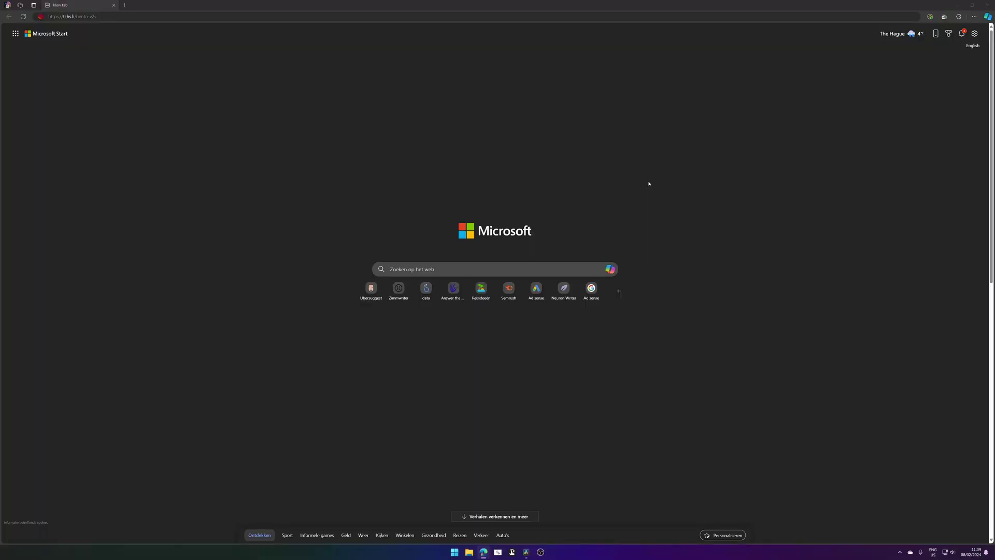
Open the Level up Bento Grid Premade Section page, name a price of 0, and proceed to checkout
left_click(140, 16)
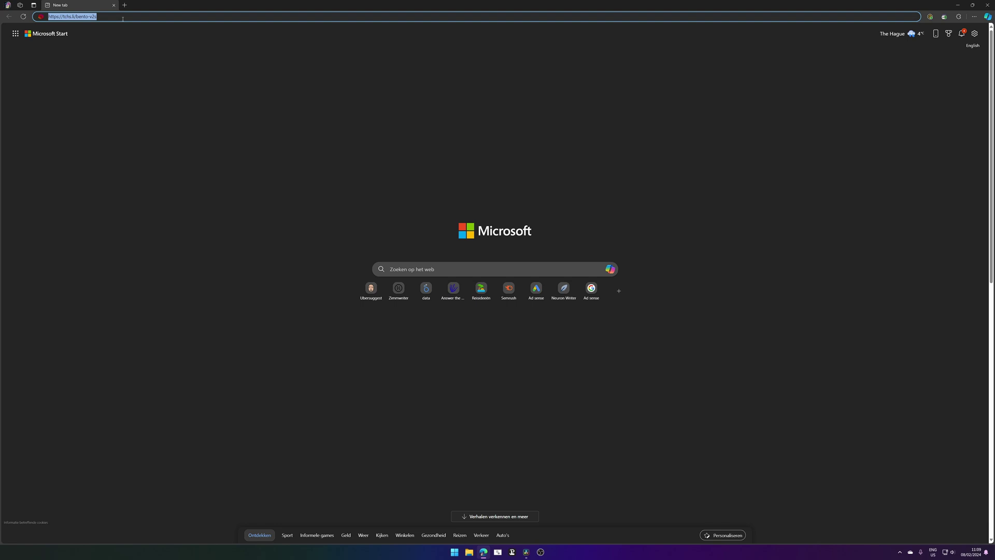
key("Return")
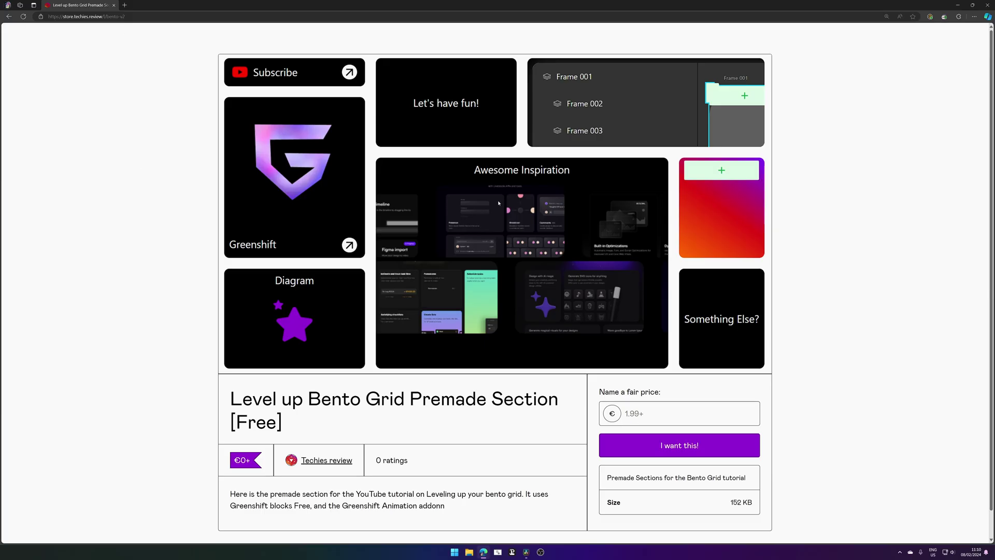
scroll(516, 233, "down", 1)
left_click(627, 386)
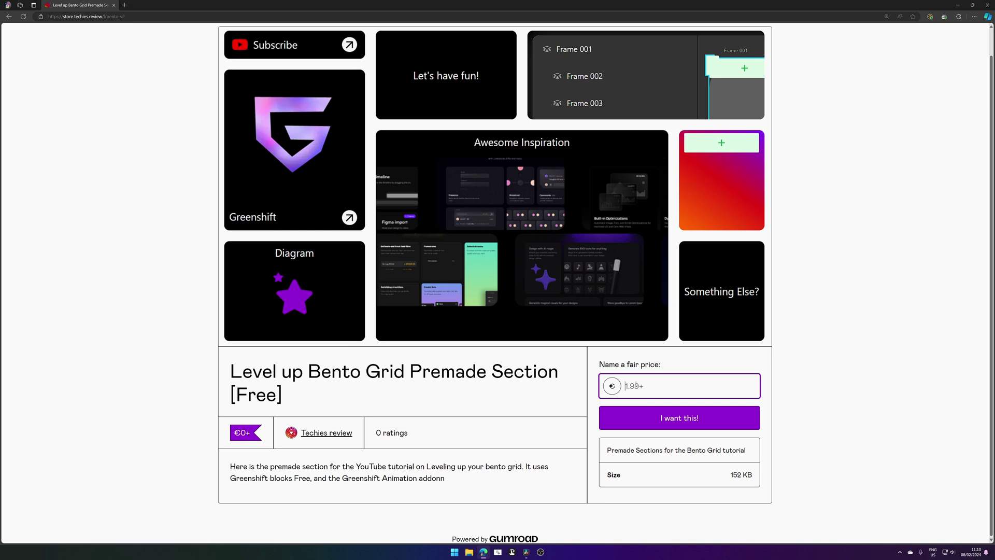
type("0")
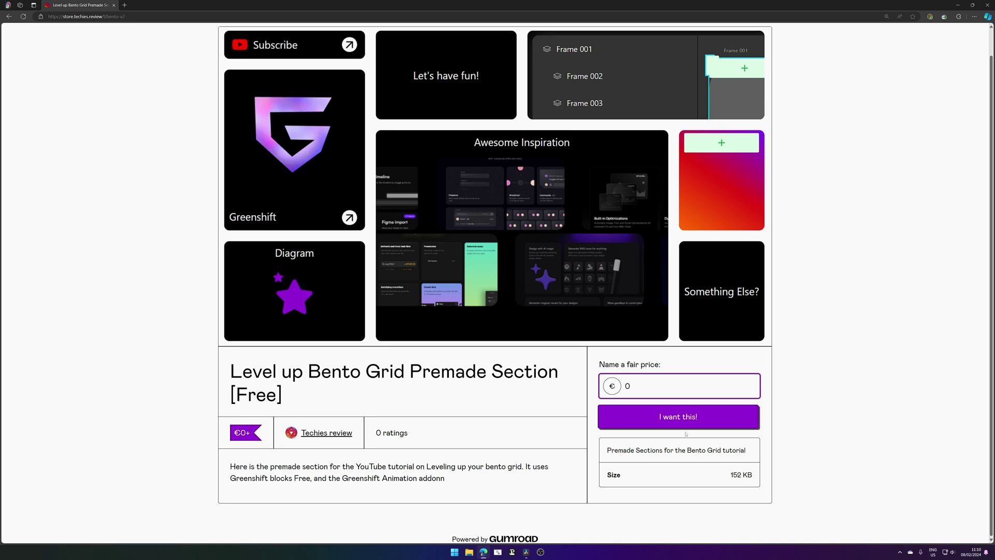
left_click(688, 425)
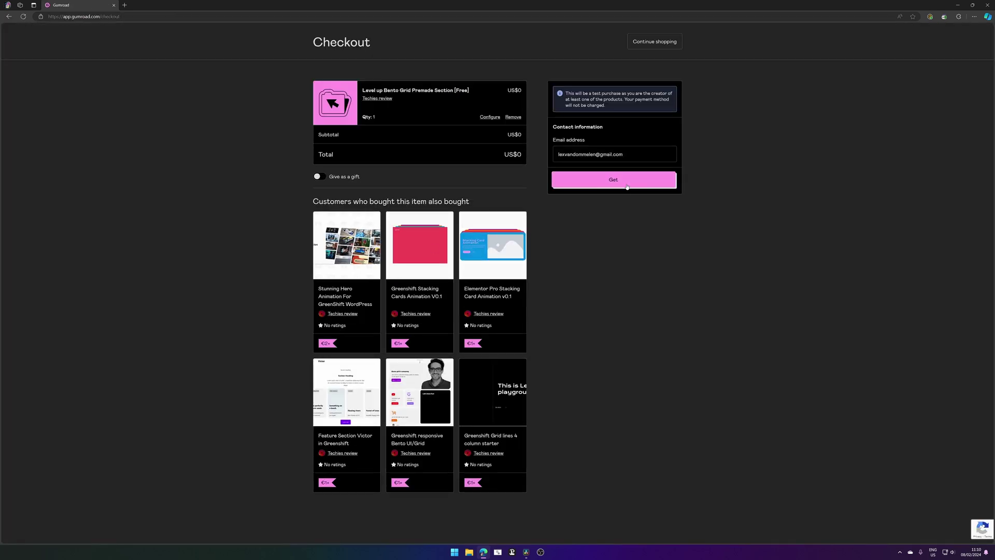
Complete the free purchase and download the bento grid zip, showing it in its folder
left_click(627, 186)
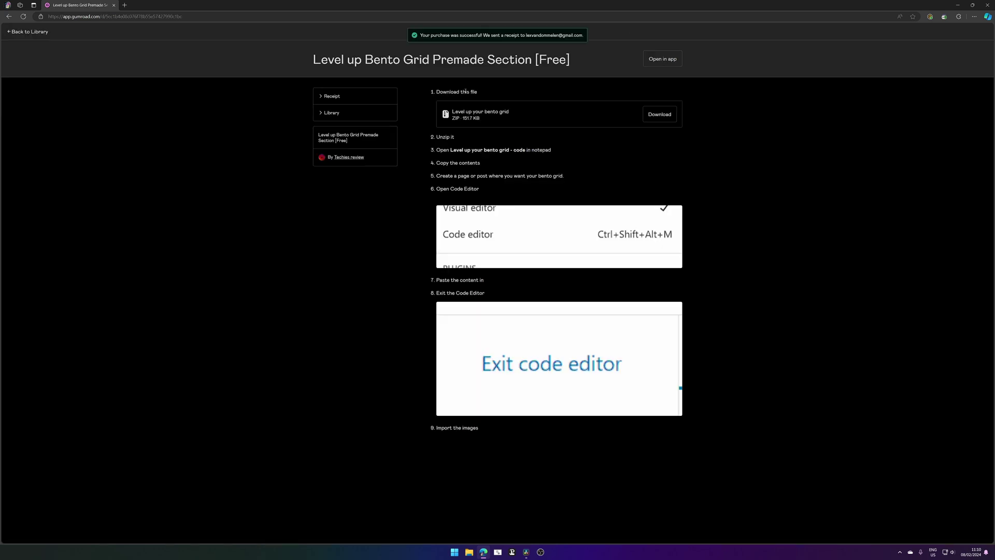
left_click(668, 114)
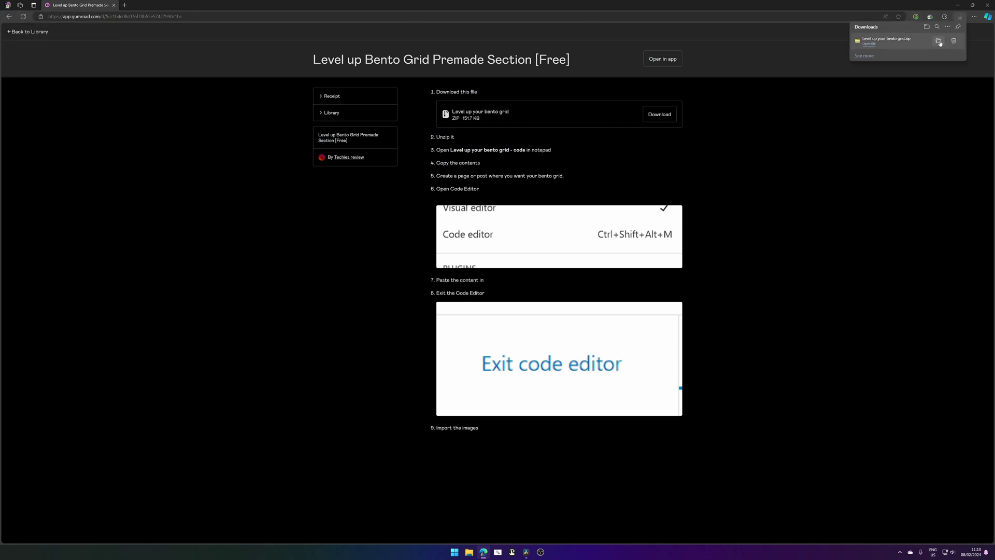
left_click(939, 41)
Open the 'Level up your bento grid - code' file from the extracted folder and select all its text
double_click(567, 190)
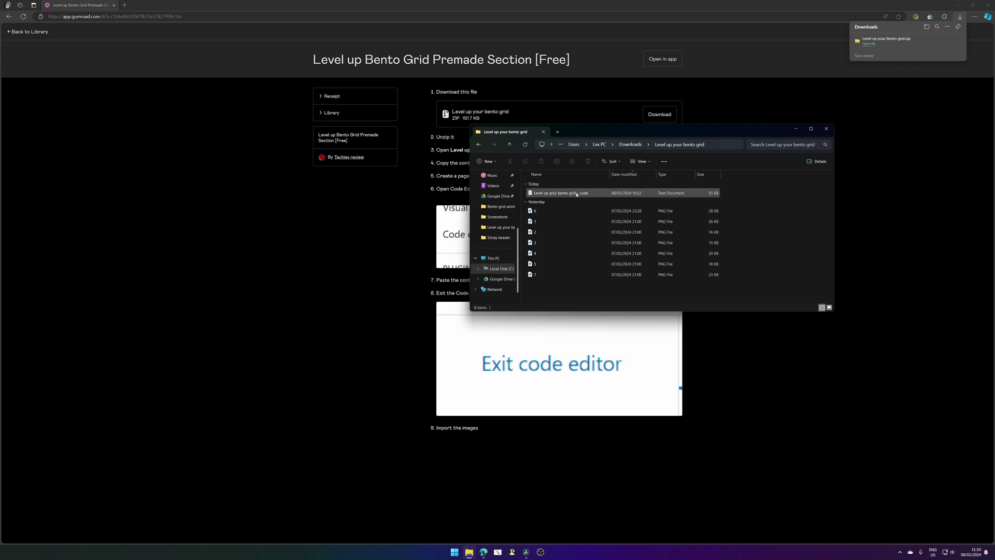
double_click(553, 194)
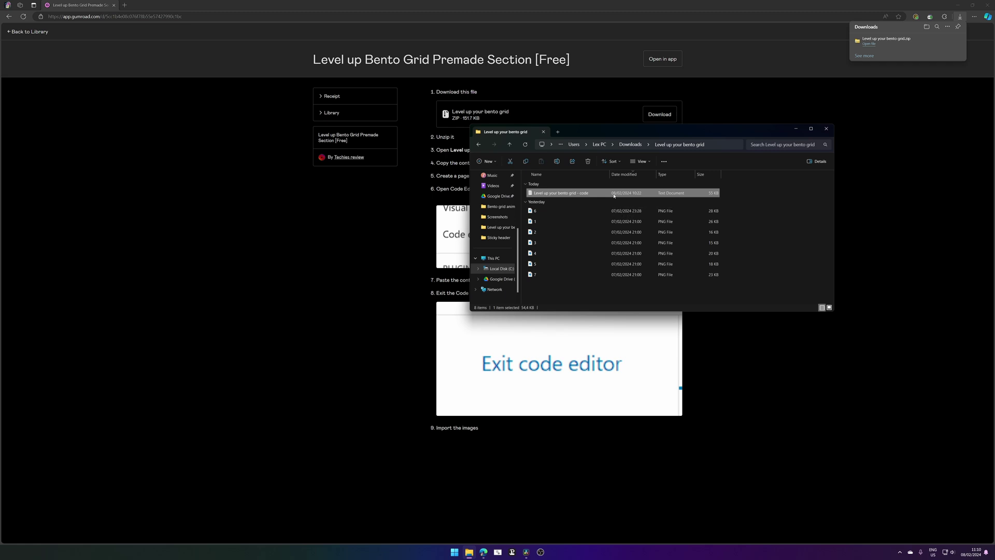
key("ctrl+a")
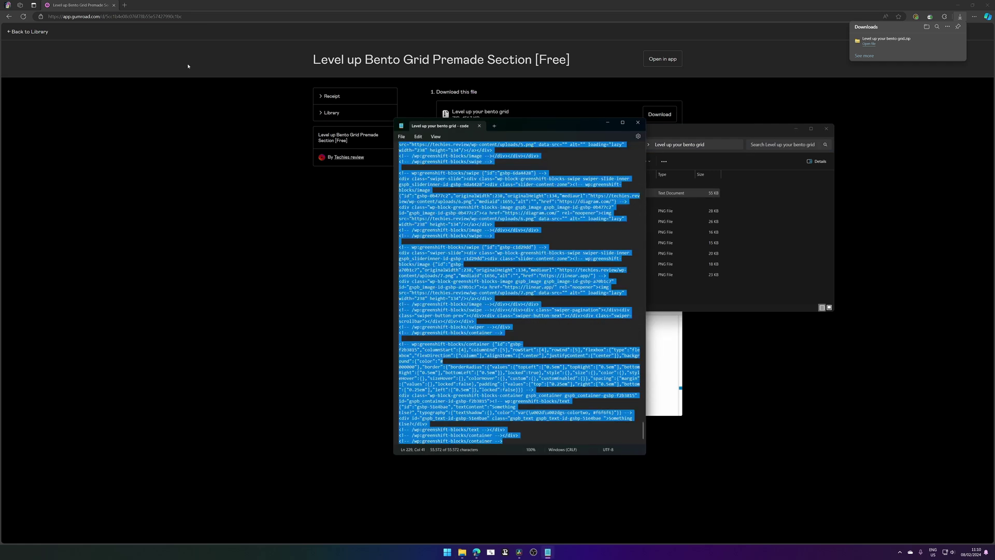
Back in the browser, start a new blank WordPress post
left_click(476, 552)
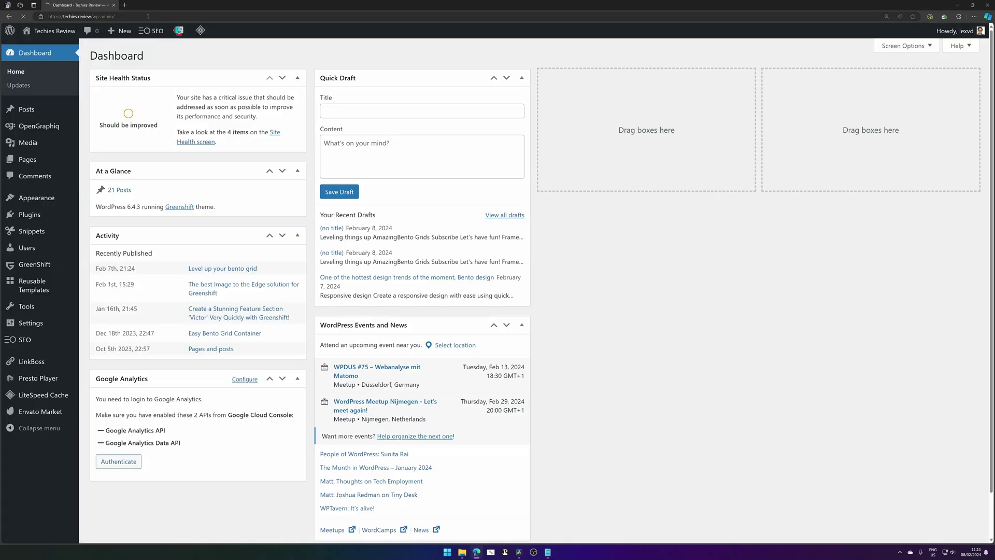
mouse_move(31, 110)
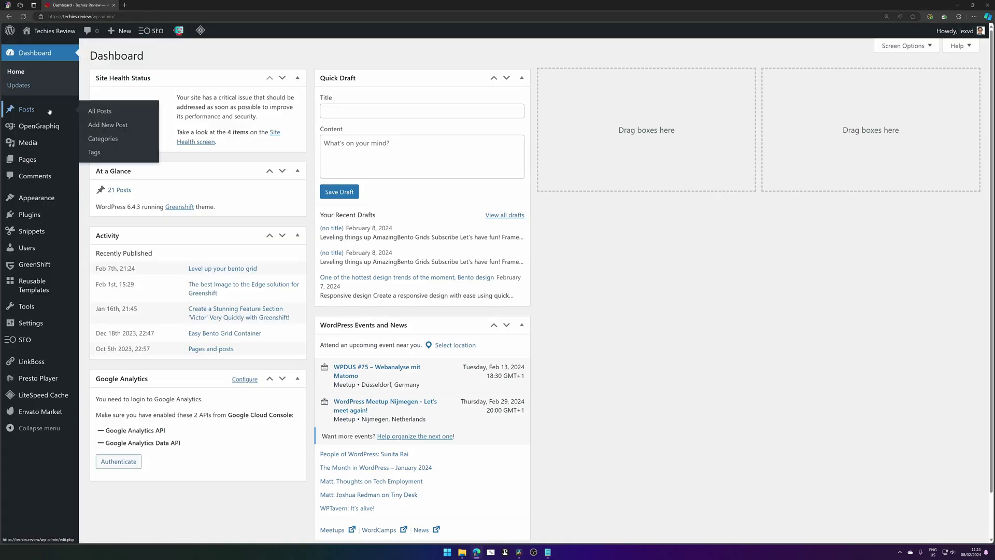
left_click(112, 125)
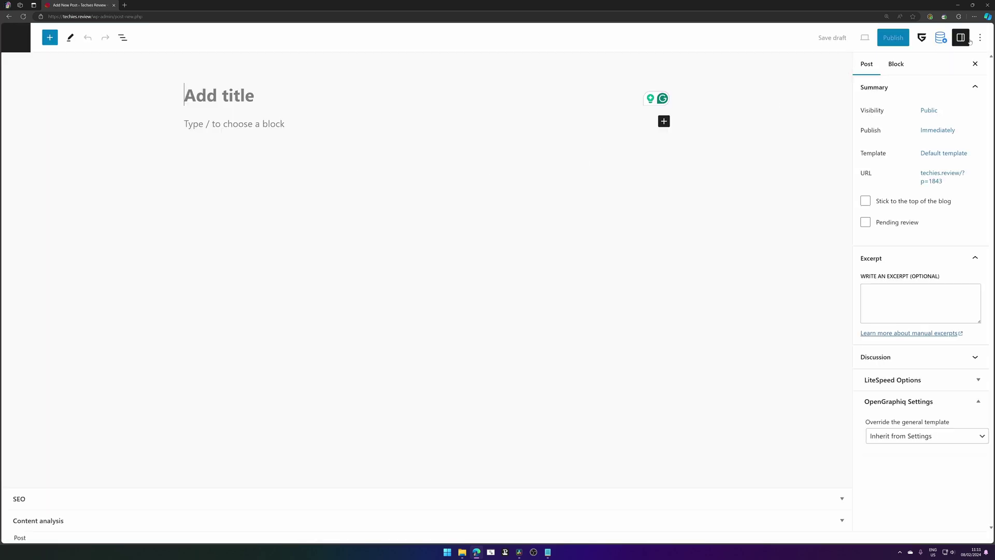
Paste the premade bento grid markup in the Code editor, then exit to show the cards
left_click(980, 37)
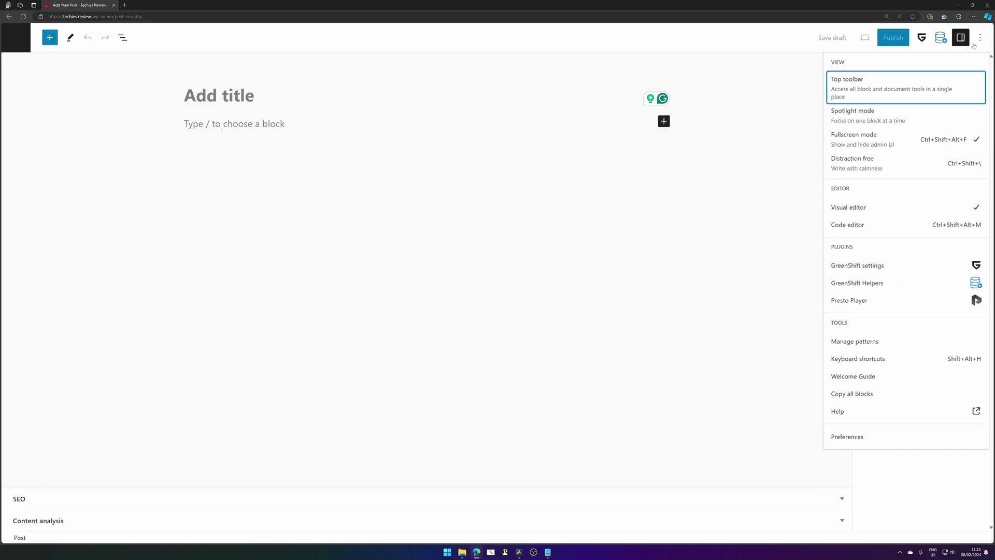
left_click(850, 228)
left_click(299, 194)
key("ctrl+v")
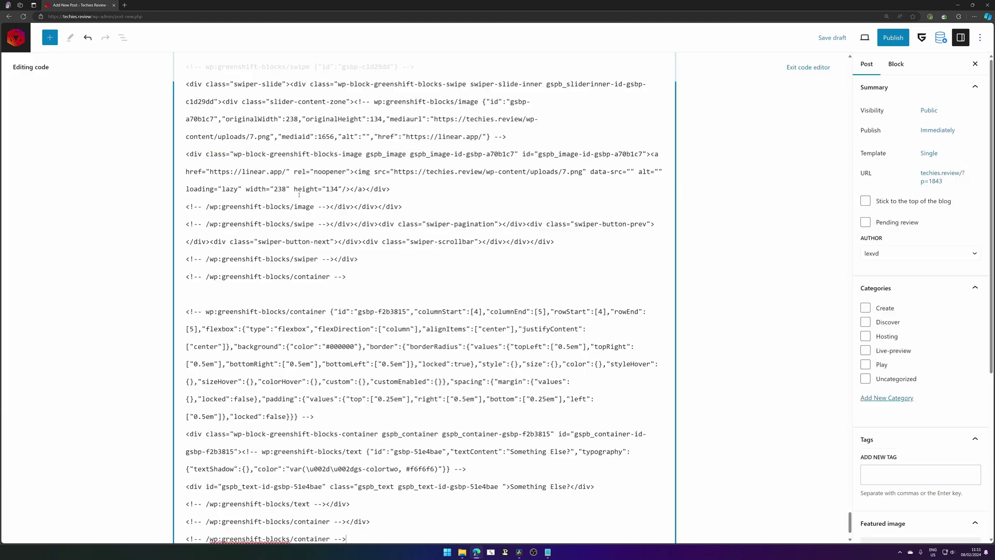
left_click(792, 68)
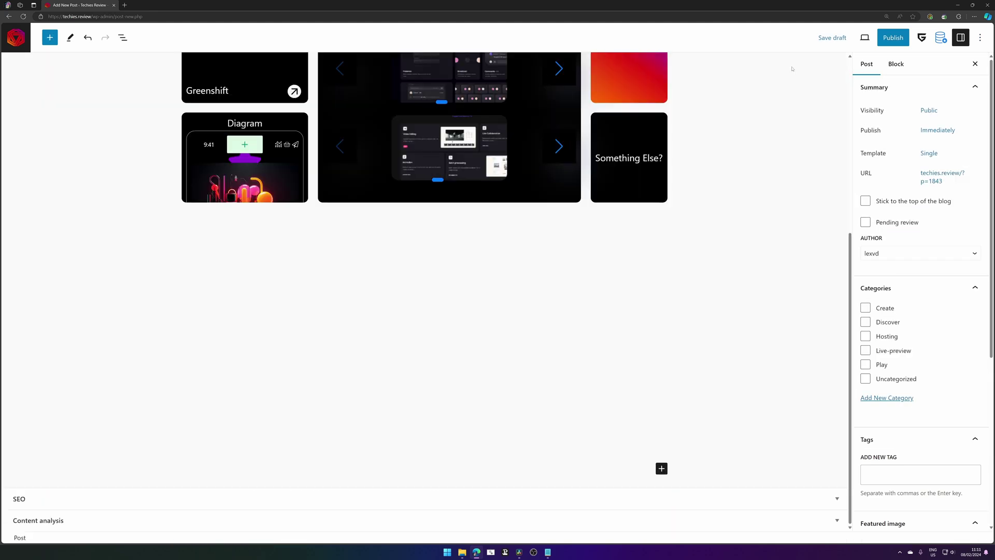
scroll(636, 201, "up", 5)
scroll(473, 205, "down", 1)
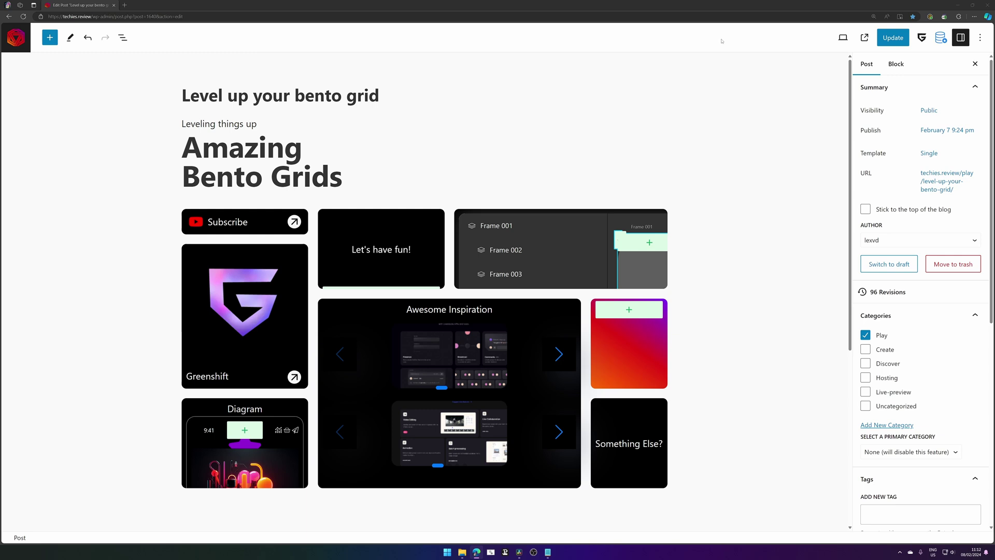
In the List View, move the CSS grid of containers to the end of the post
scroll(234, 308, "down", 3)
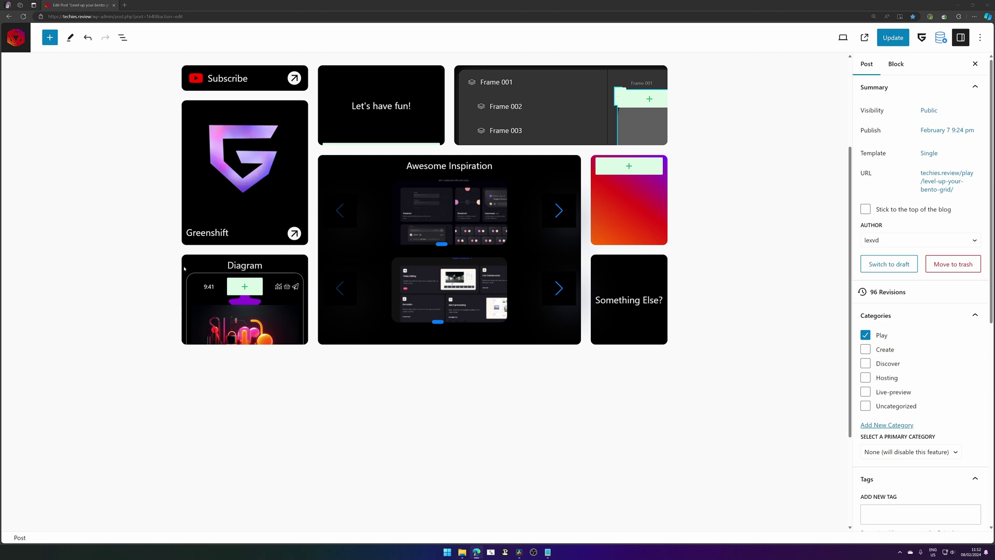
left_click(184, 269)
left_click(123, 37)
left_click_drag(96, 281, 84, 352)
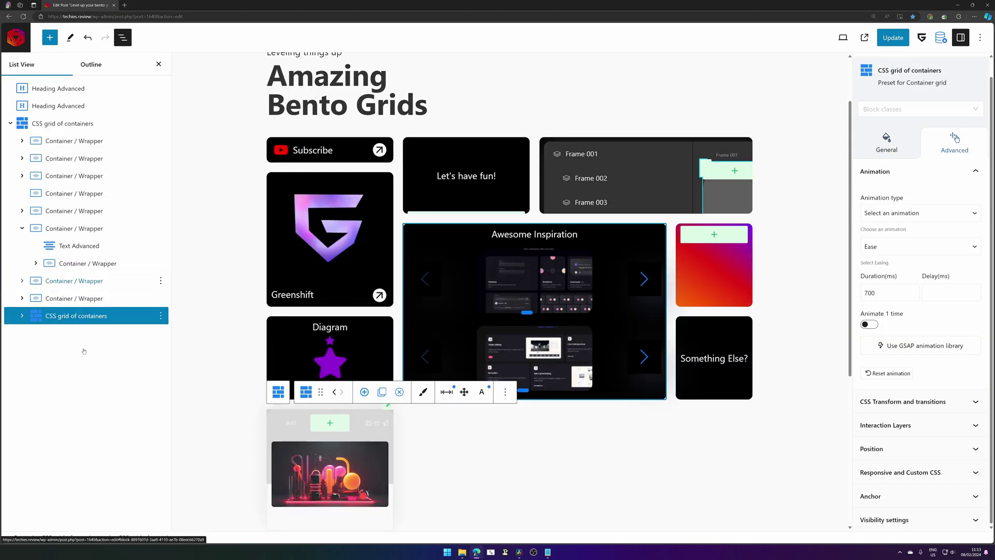
Select the Diagram card's small star icon and expand its CSS Transform and transitions settings
left_click(333, 345)
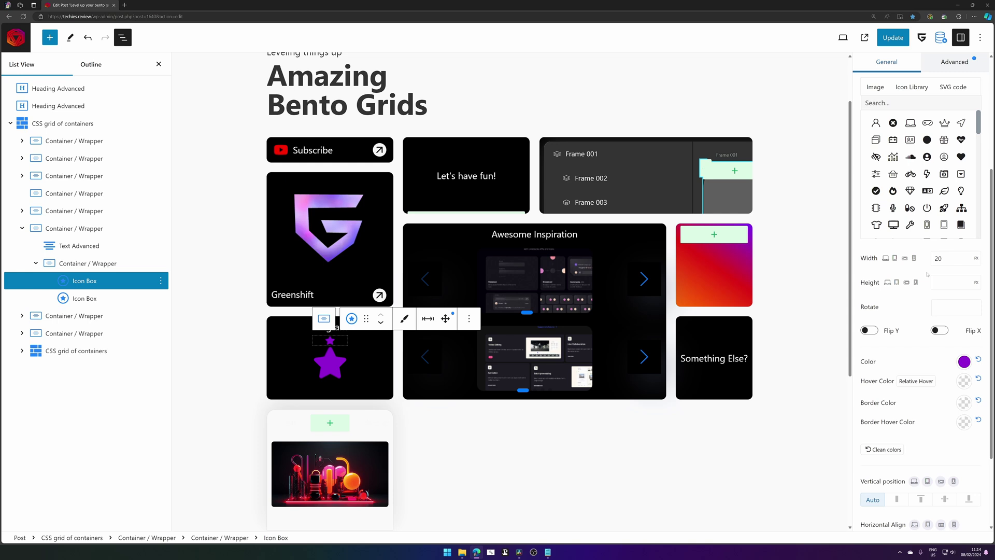
left_click(962, 62)
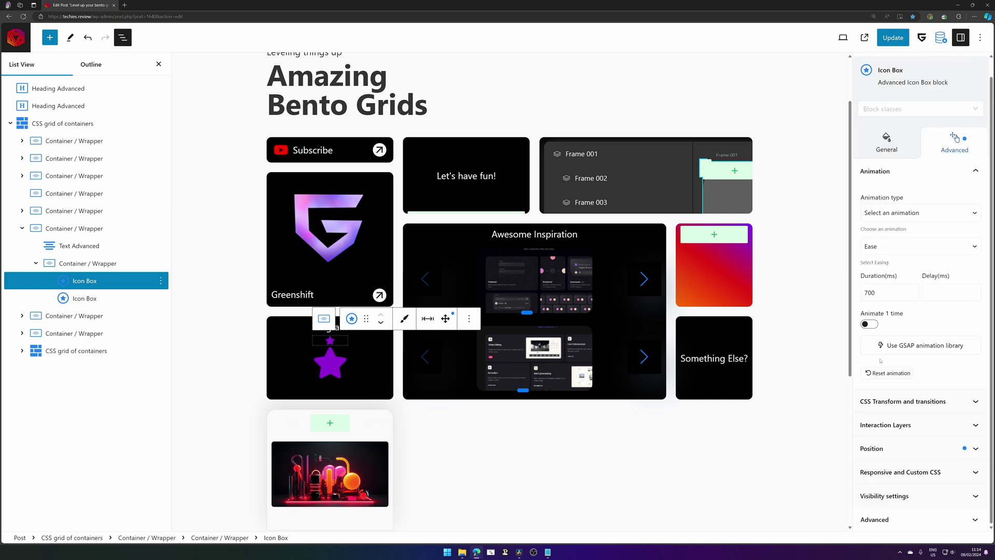
left_click(910, 402)
scroll(336, 271, "down", 1)
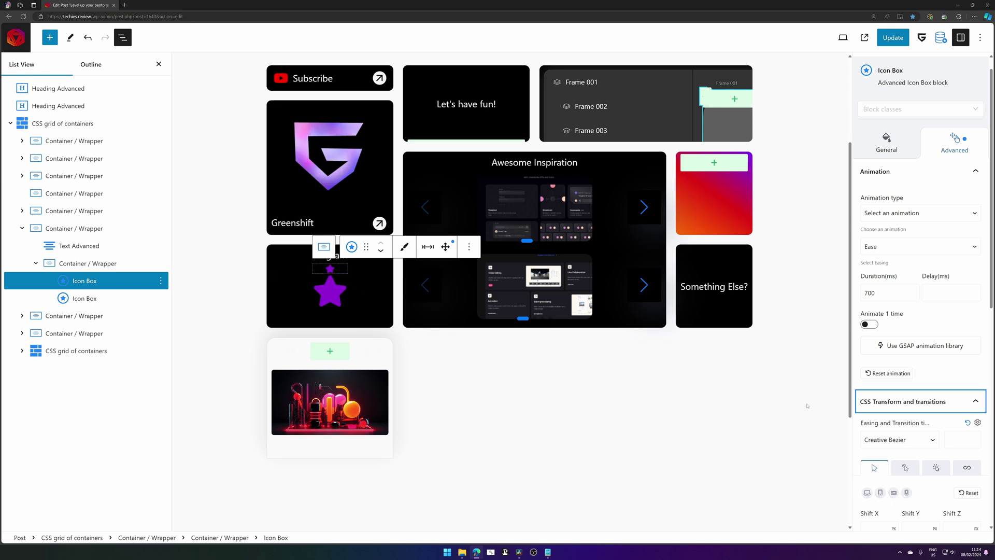
scroll(881, 311, "down", 4)
Set the small star's Shift X to -30 and Shift Y to 10
left_click(871, 315)
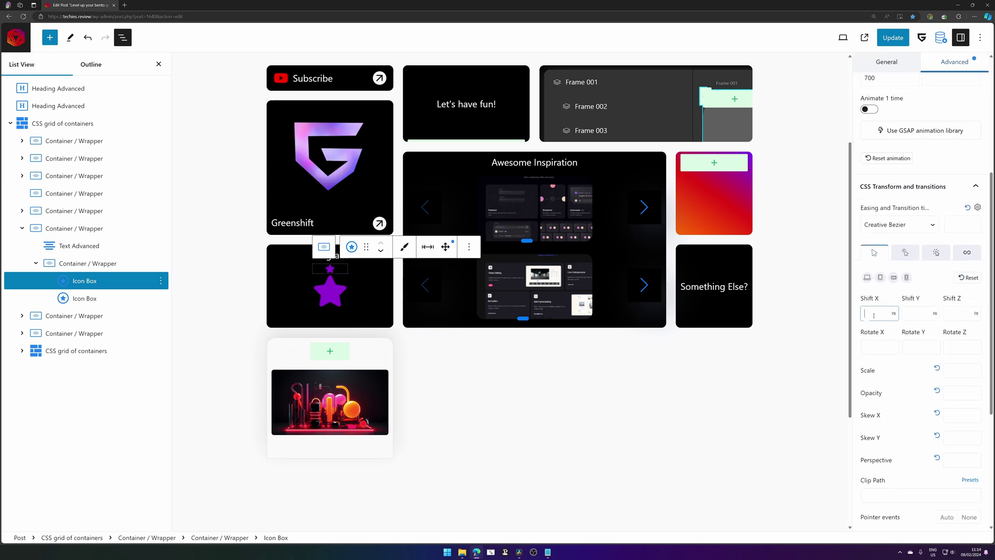
type("-20")
key("BackSpace")
key("BackSpace")
type("40")
key("BackSpace")
key("BackSpace")
type("30")
left_click(922, 313)
type("-29")
key("BackSpace")
type("0")
key("BackSpace")
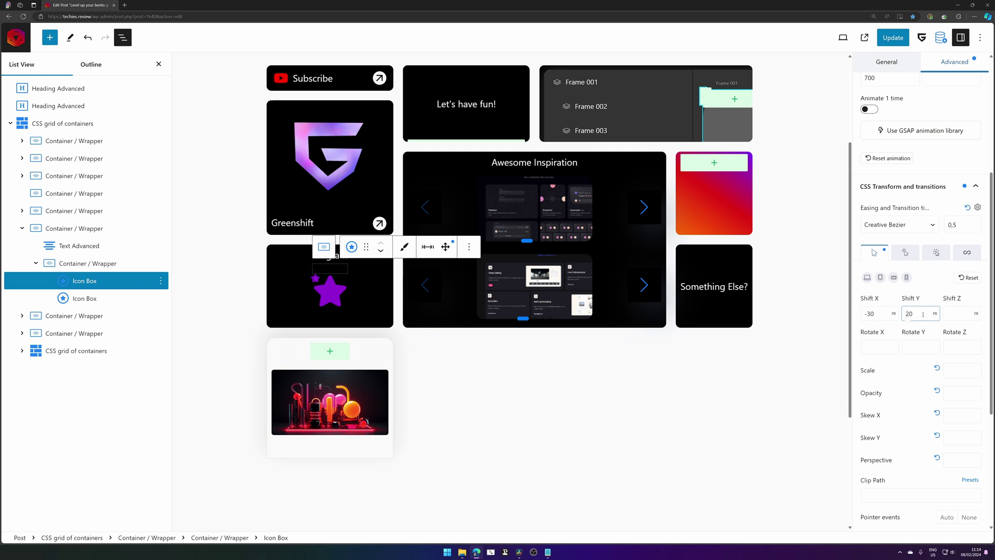
key("Delete")
type("1")
left_click(91, 228)
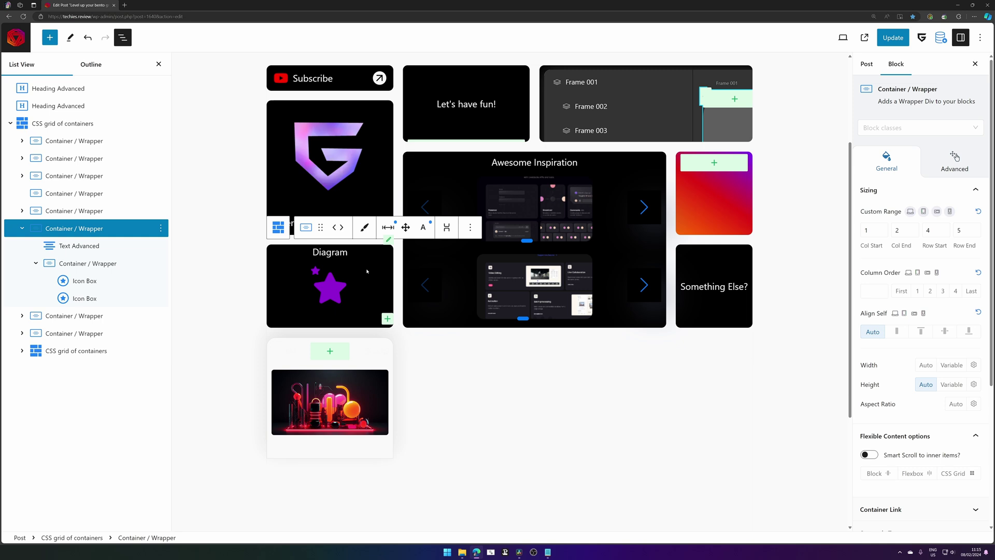
left_click(345, 308)
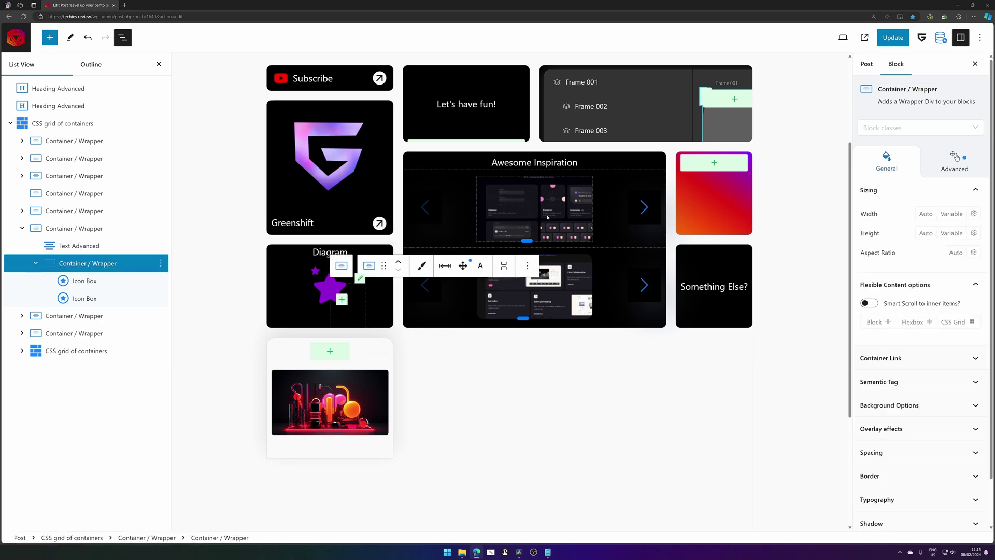
left_click(948, 165)
scroll(948, 166, "down", 1)
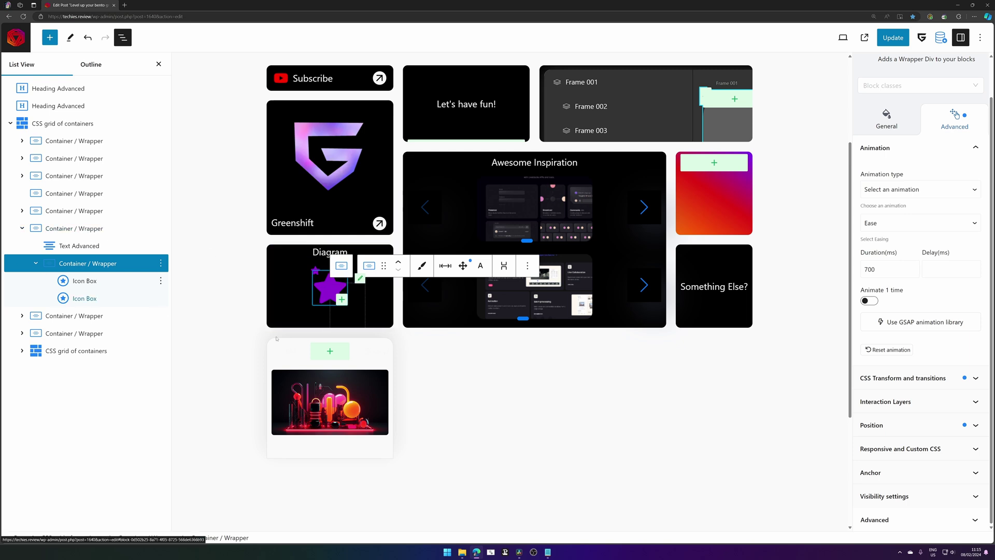
left_click(928, 378)
scroll(928, 378, "down", 5)
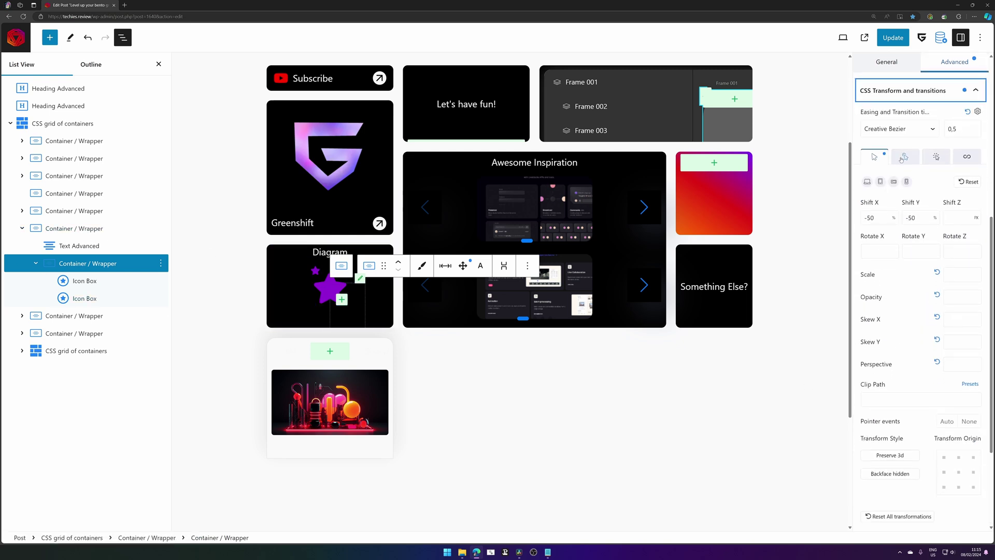
left_click(905, 156)
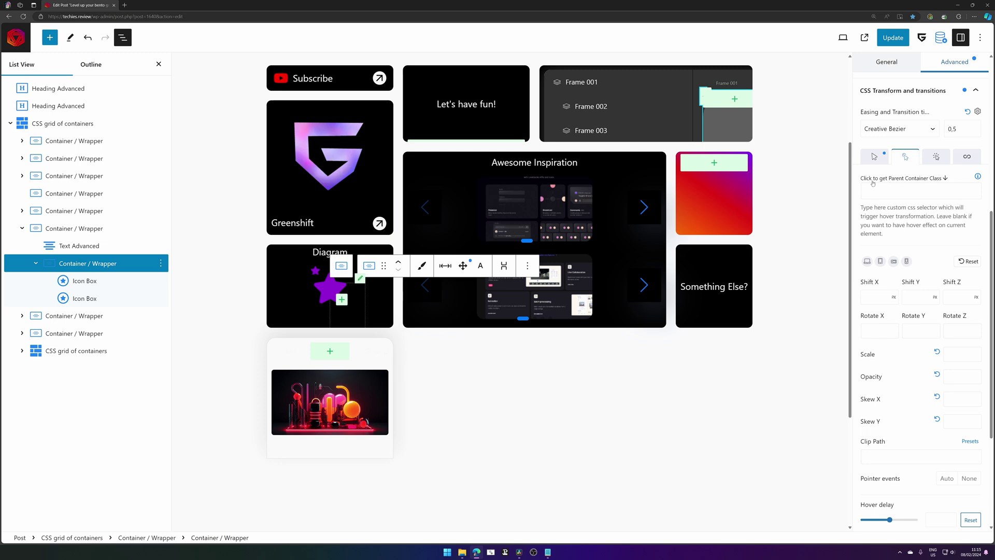
left_click(890, 179)
triple_click(939, 195)
key("ctrl+c")
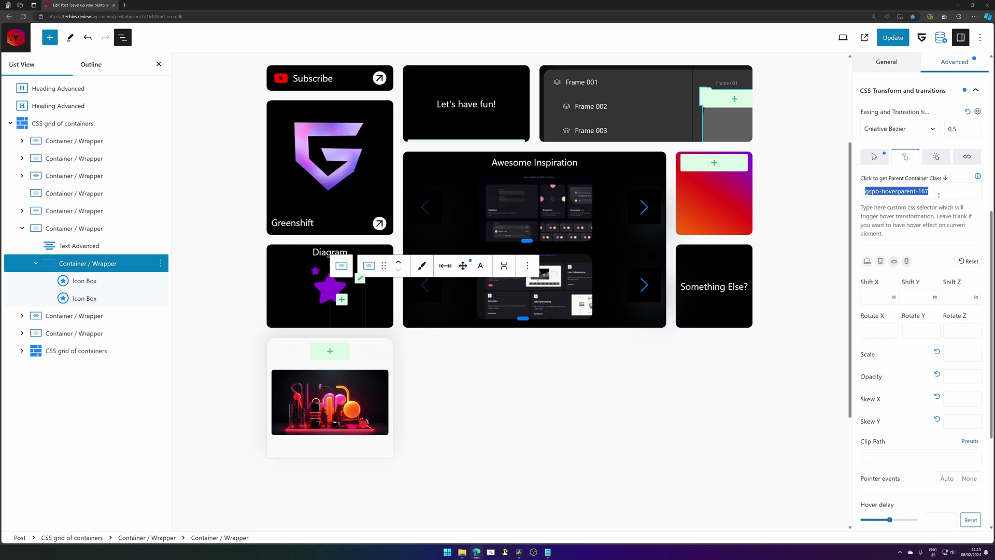
key("BackSpace")
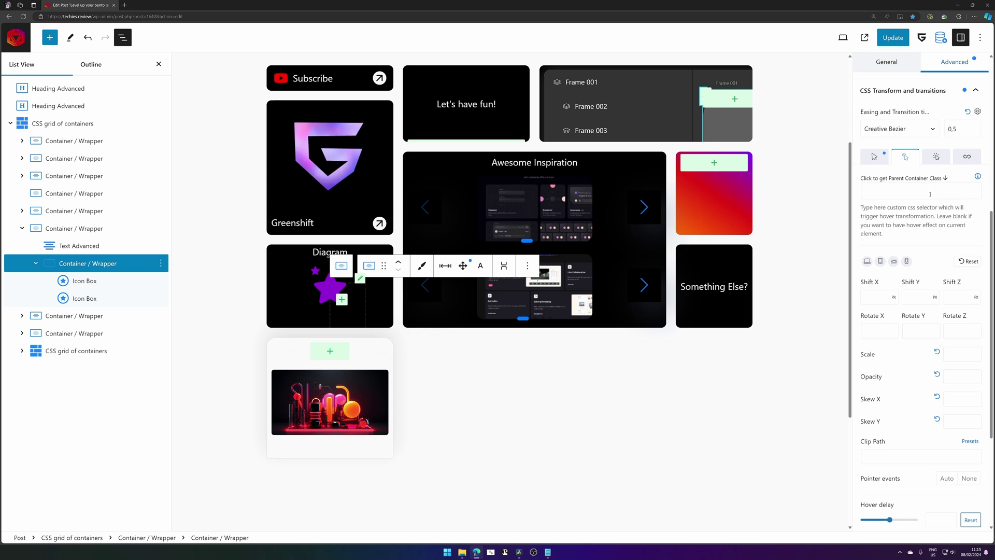
left_click(99, 280)
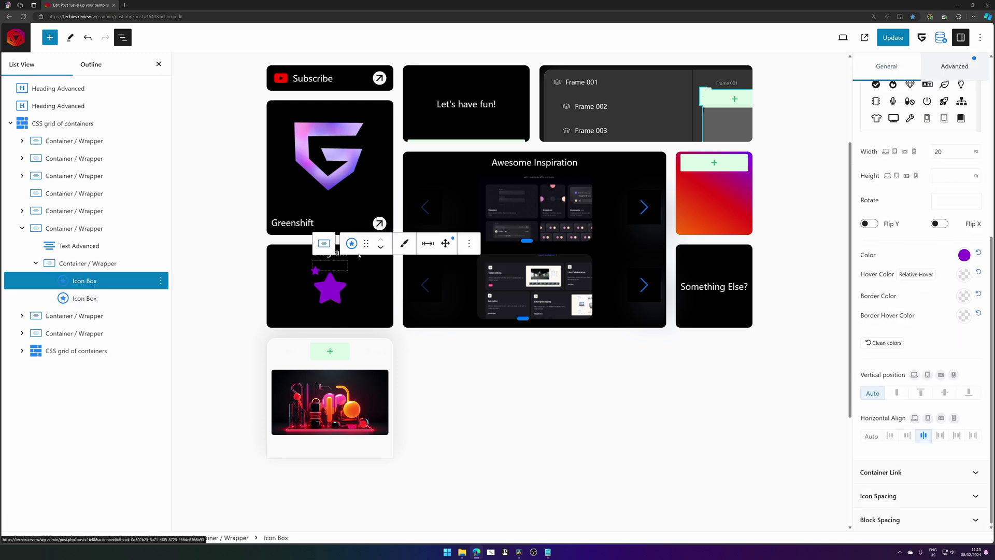
scroll(923, 207, "up", 3)
left_click(957, 139)
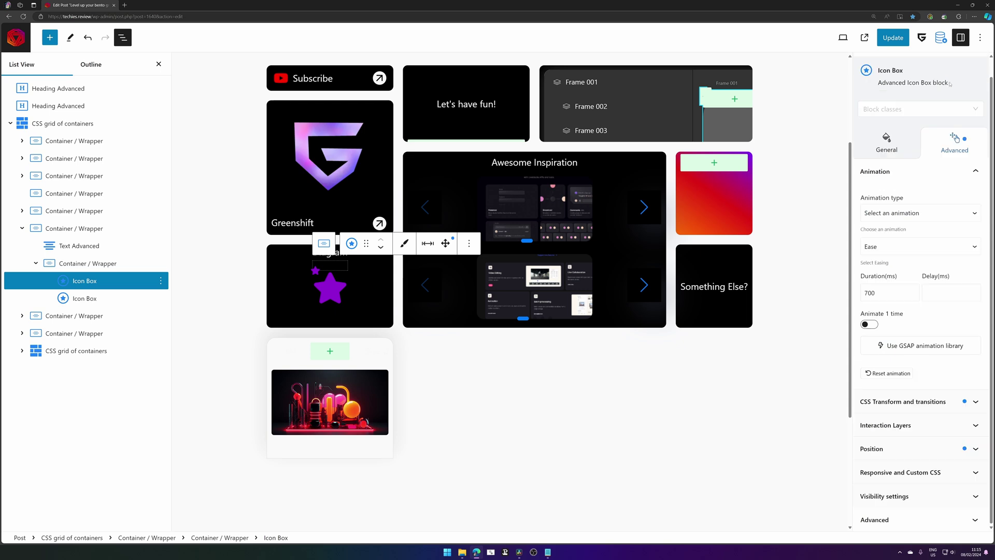
Reselect the small star and paste the parent container's hover class into its hover transform
left_click(86, 264)
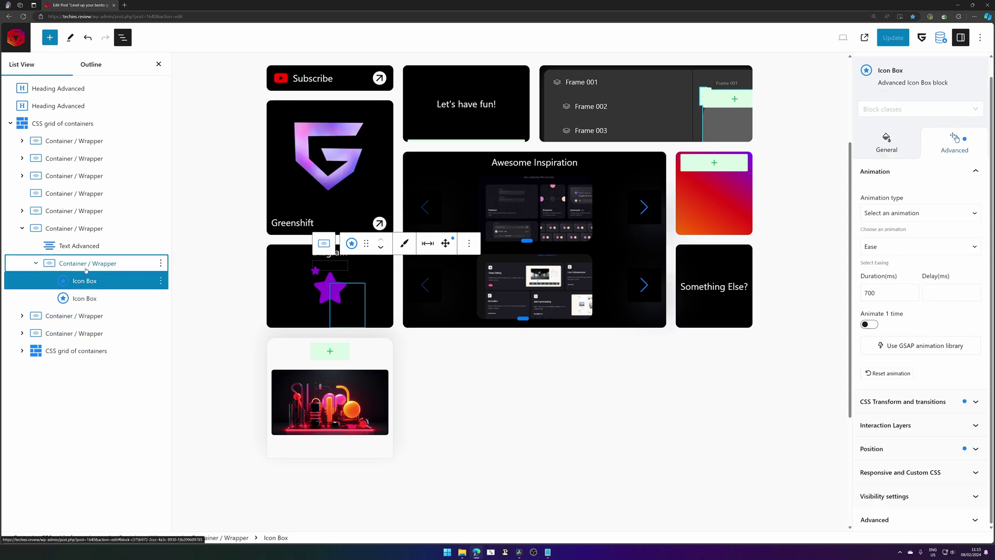
left_click(86, 280)
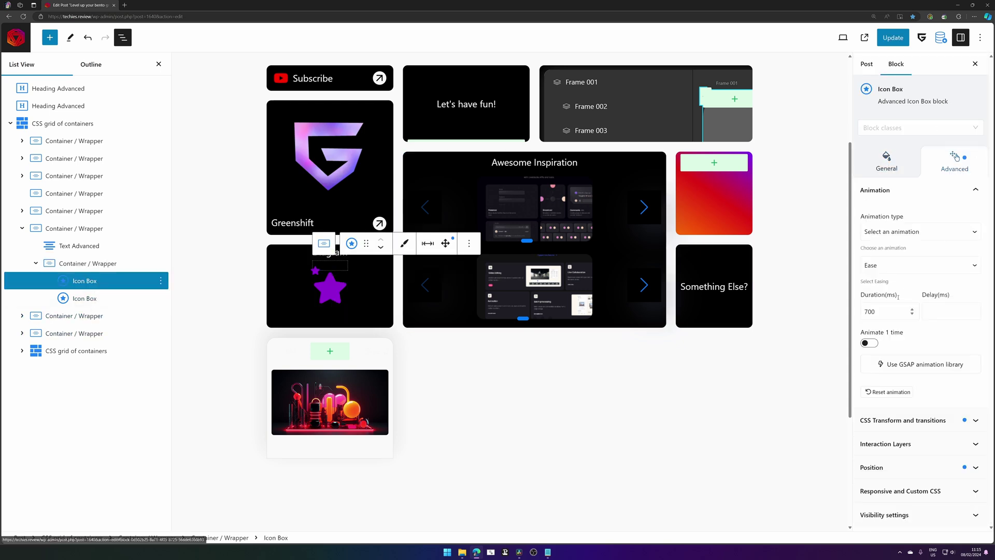
left_click(917, 417)
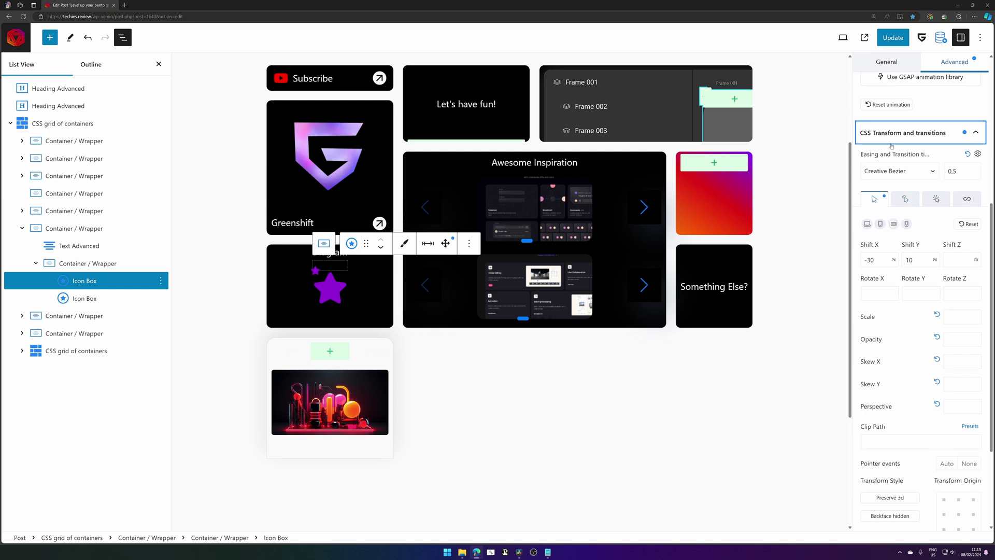
left_click(905, 199)
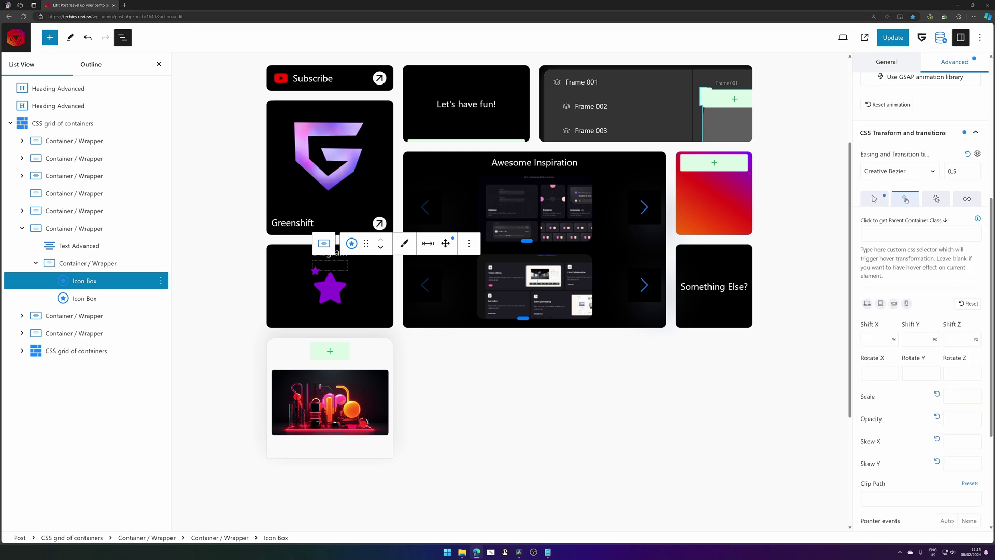
left_click(899, 231)
key("ctrl+v")
Set the small star's hover Shift X 200, Shift Y 0, Rotate Z 120 and Scale .8
scroll(921, 264, "down", 3)
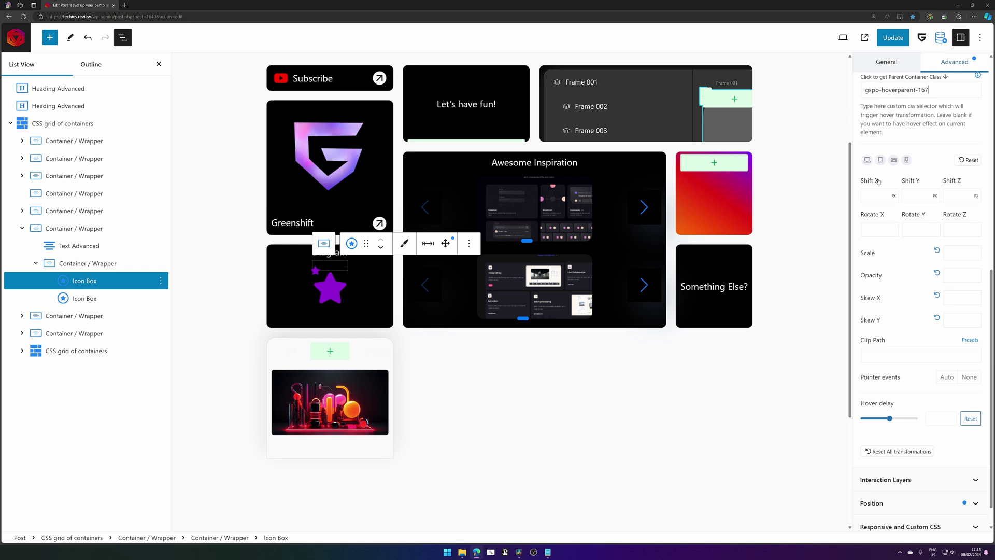
left_click(883, 198)
type("250")
left_click(959, 230)
type("120")
left_click(864, 198)
double_click(864, 198)
type("200")
key("Tab")
type("50")
left_click_drag(917, 194, 890, 196)
type("0")
left_click(954, 252)
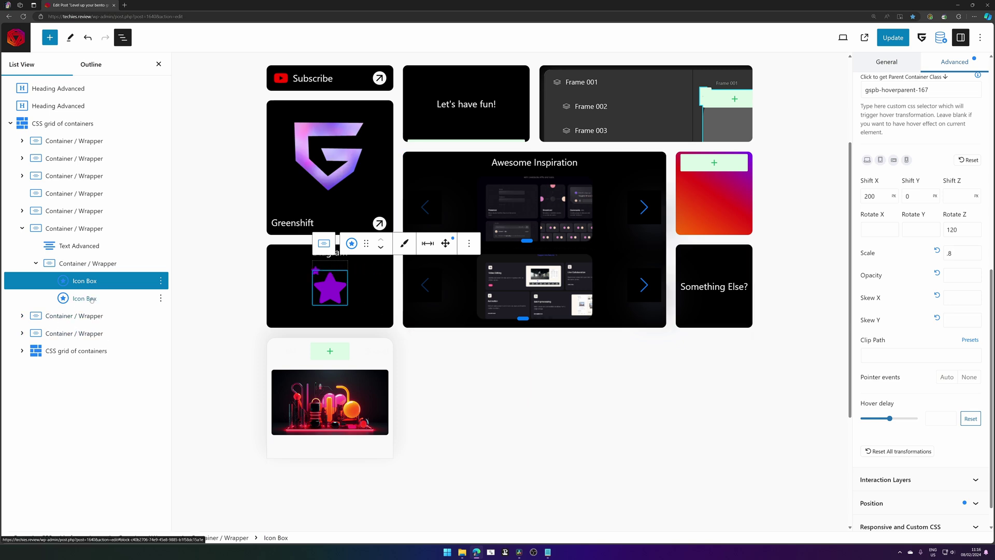
Copy the gspb-hoverparent-167 class text and select the big star icon block
scroll(917, 155, "up", 3)
triple_click(940, 237)
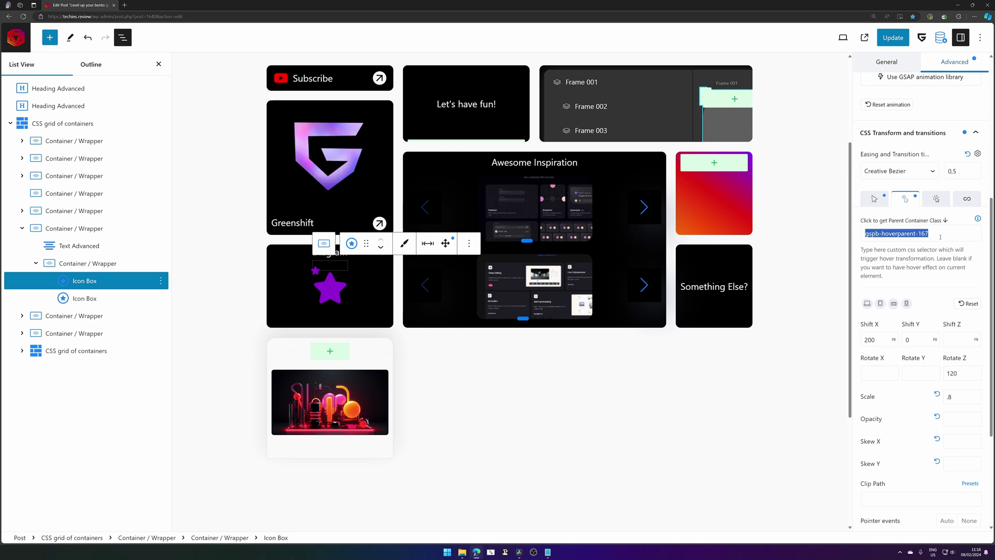
left_click(330, 288)
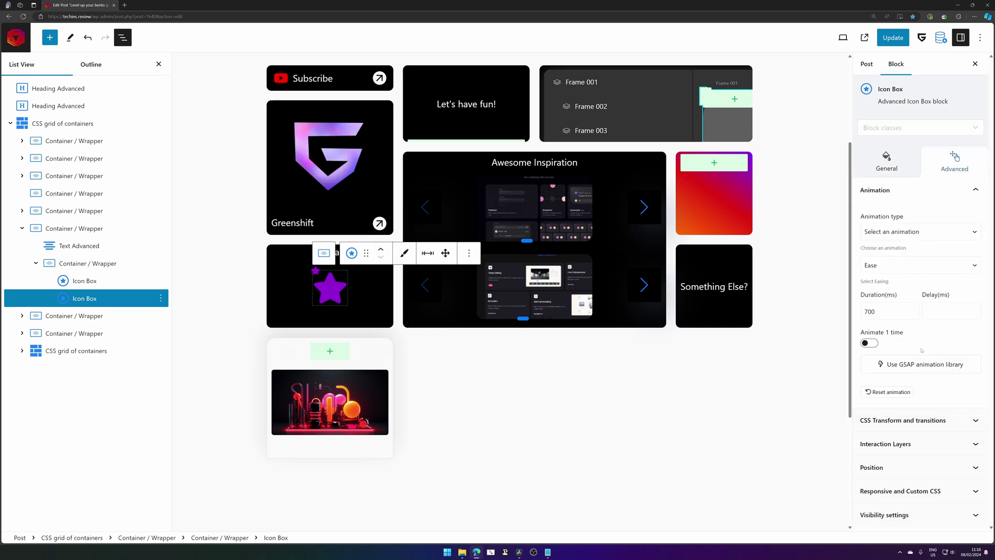
Give the big star's hover transform the parent container's hover class
left_click(905, 421)
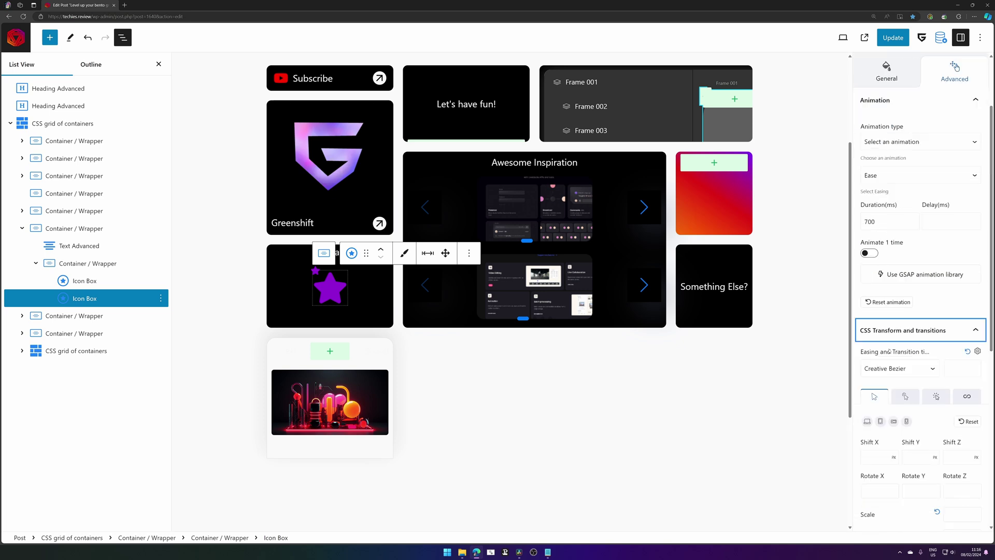
left_click(905, 199)
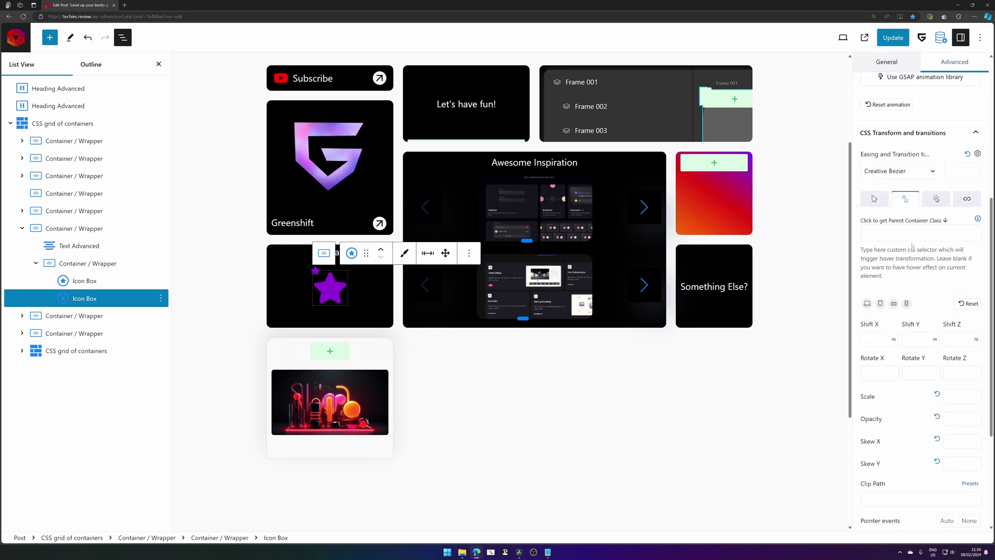
left_click(903, 220)
left_click_drag(900, 233, 930, 233)
scroll(912, 287, "down", 1)
Set big star hover Shift X 220, Shift Y -20, Rotate Z 120, Scale .8; move the inner grid up
left_click(876, 268)
type("120")
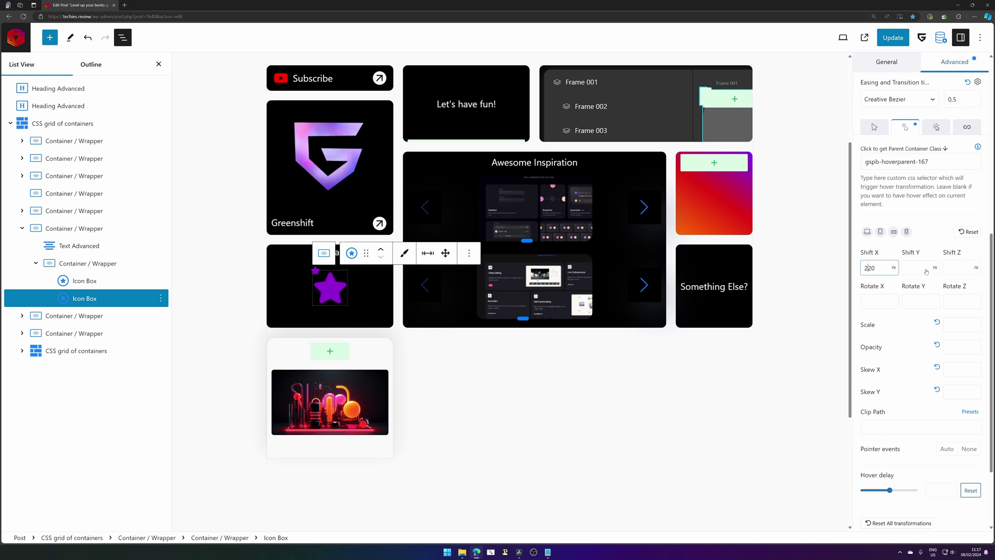
left_click(907, 267)
type("20")
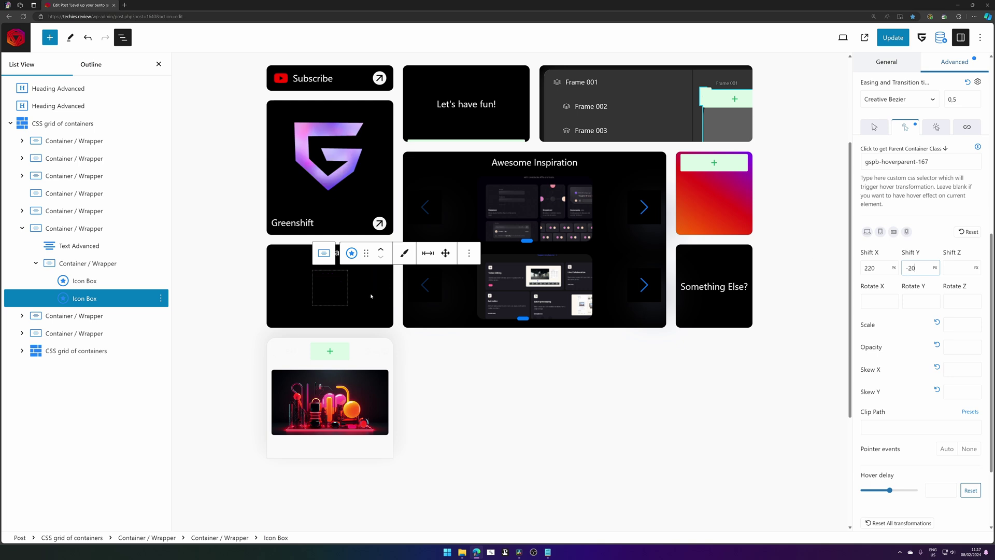
left_click(956, 301)
type("12")
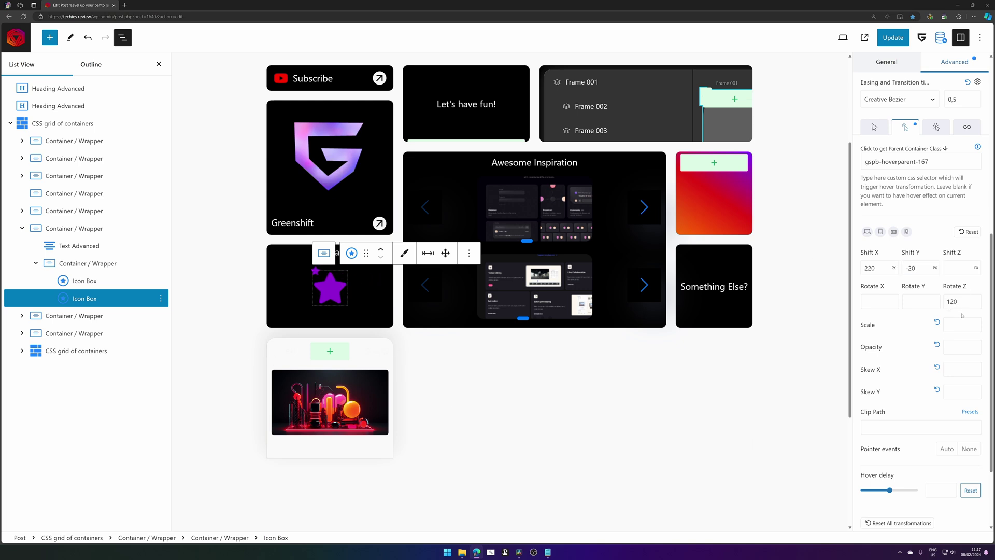
left_click(954, 325)
type(".8")
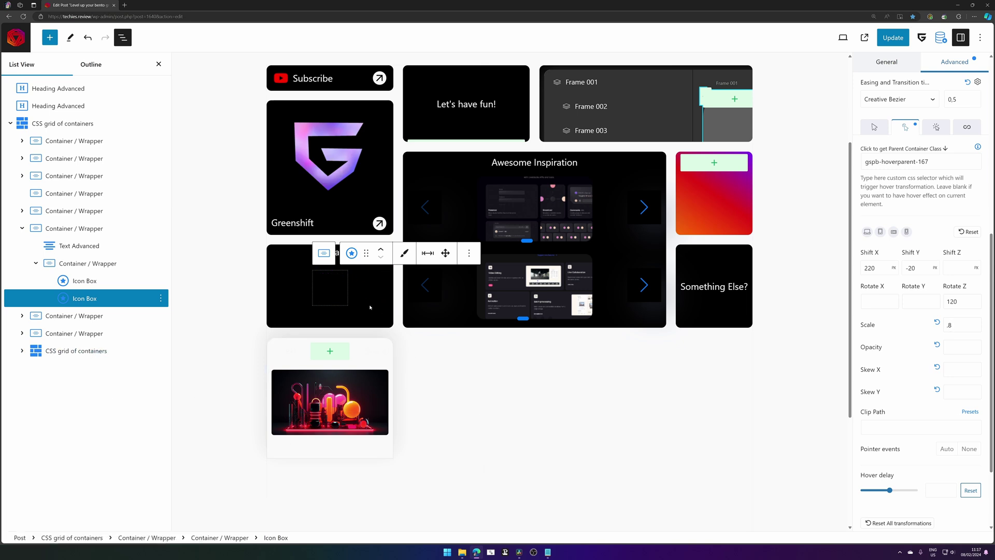
left_click(70, 355)
left_click_drag(71, 356, 110, 260)
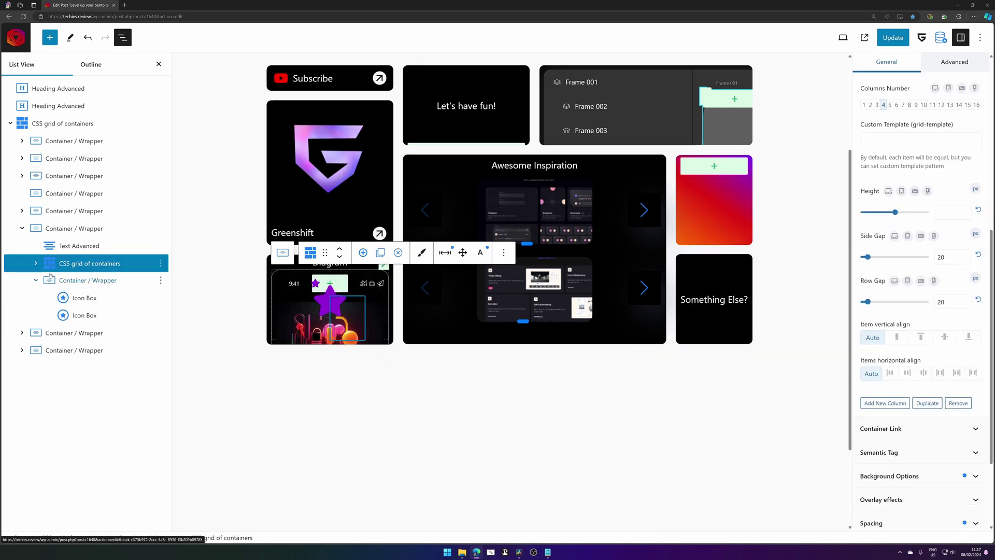
Collapse the star wrapper and move it directly under Text Advanced
left_click(58, 280)
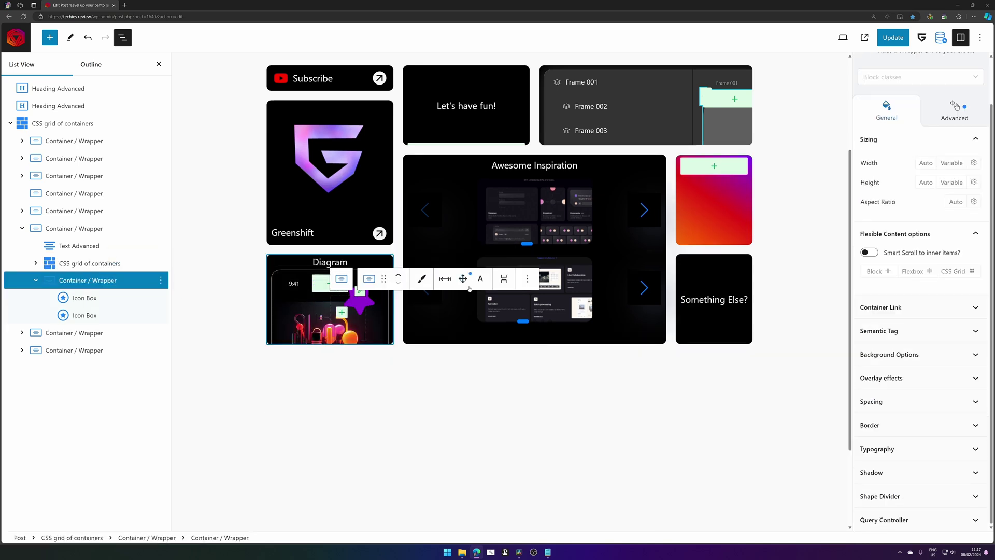
left_click(39, 280)
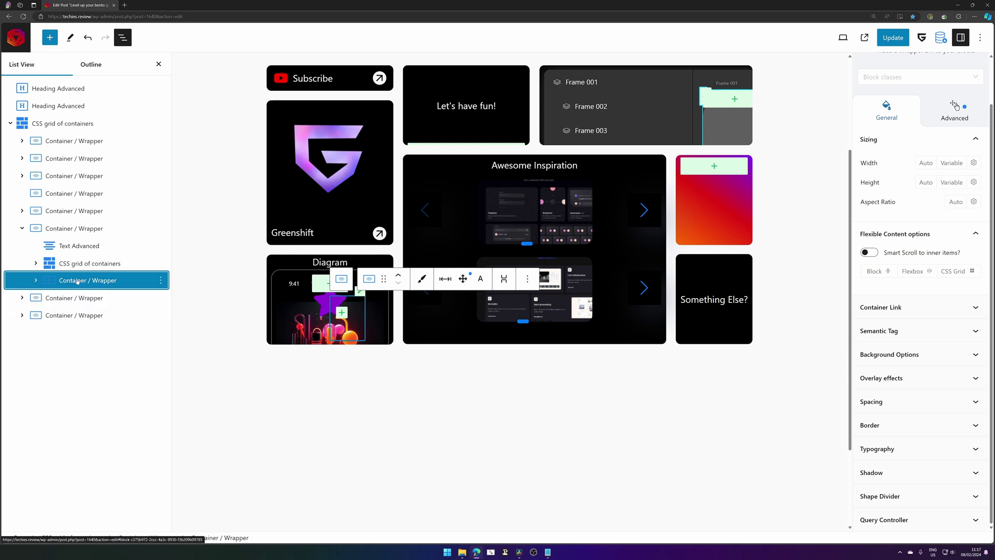
left_click_drag(39, 280, 99, 256)
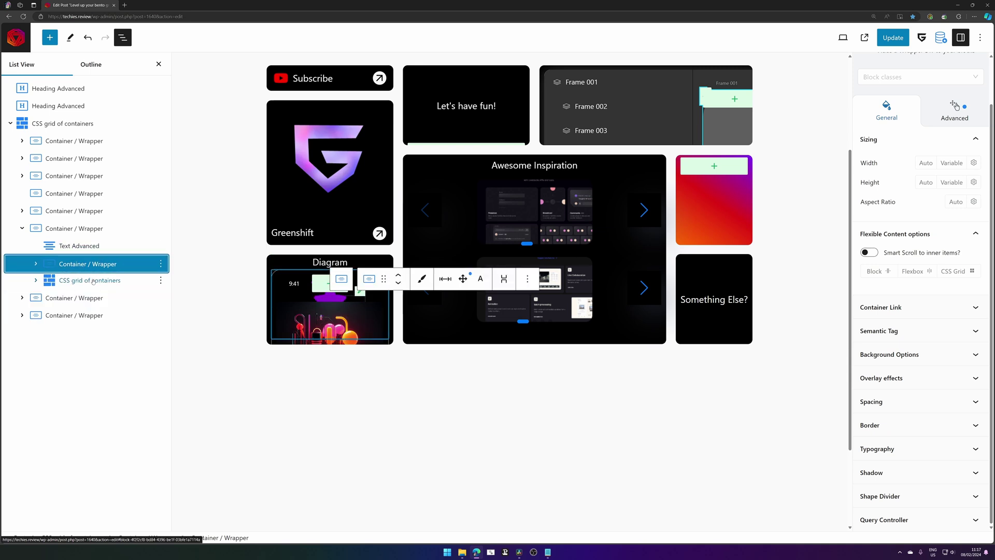
Select the nested CSS grid of containers and set its resting Shift X to -200%
left_click(93, 280)
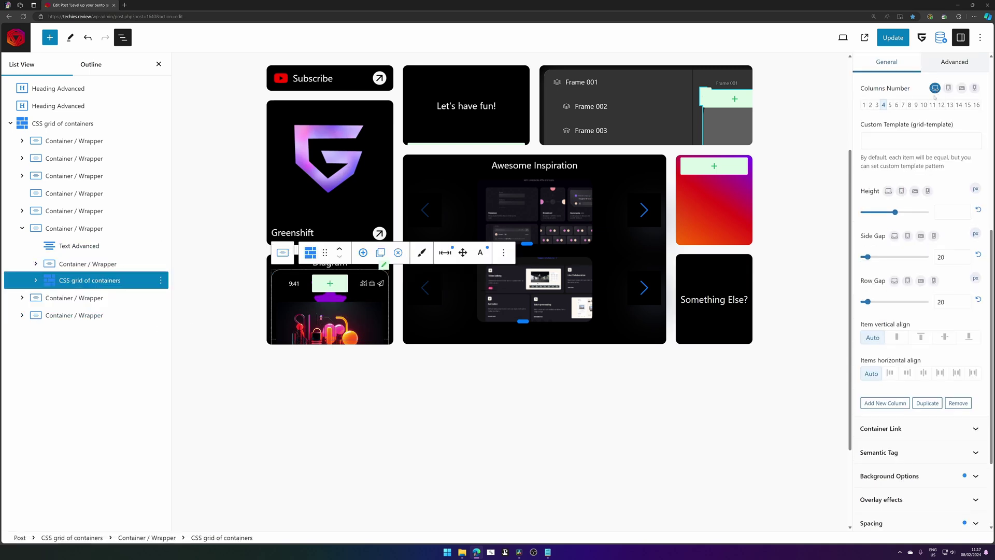
left_click(953, 62)
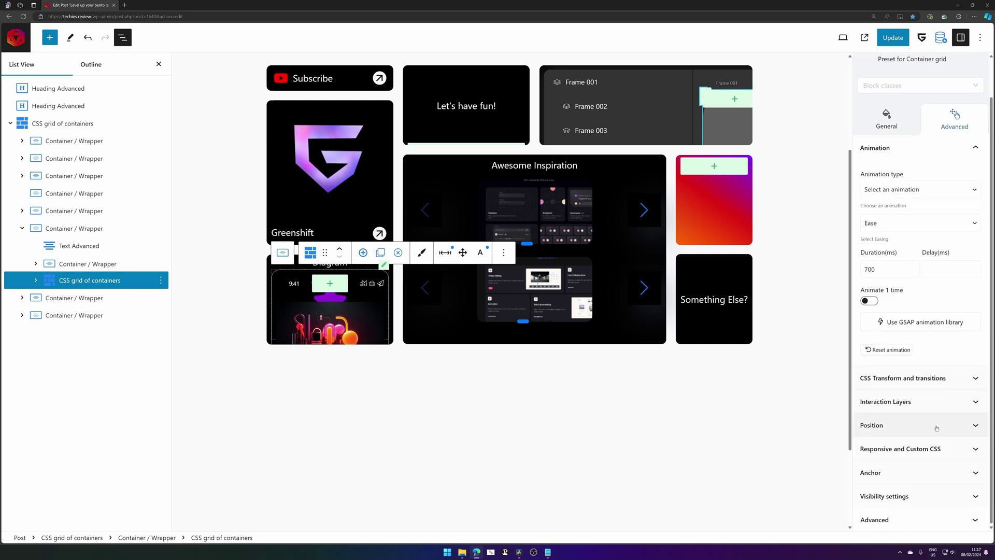
left_click(916, 378)
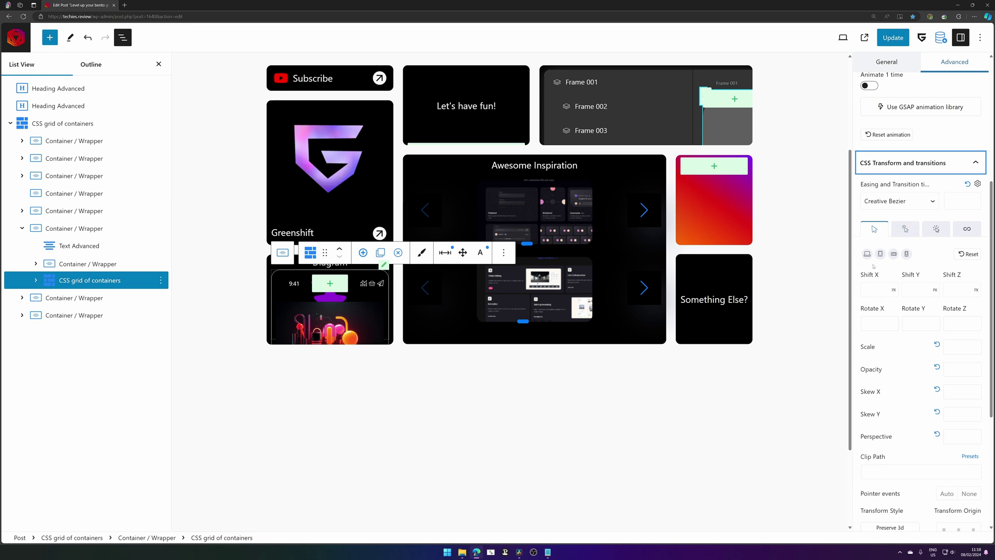
left_click(879, 289)
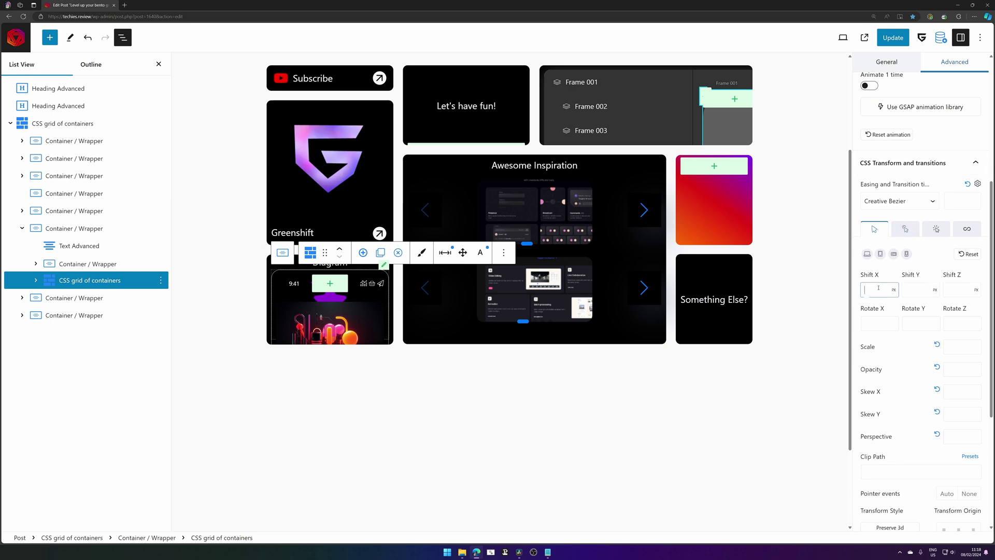
type("230")
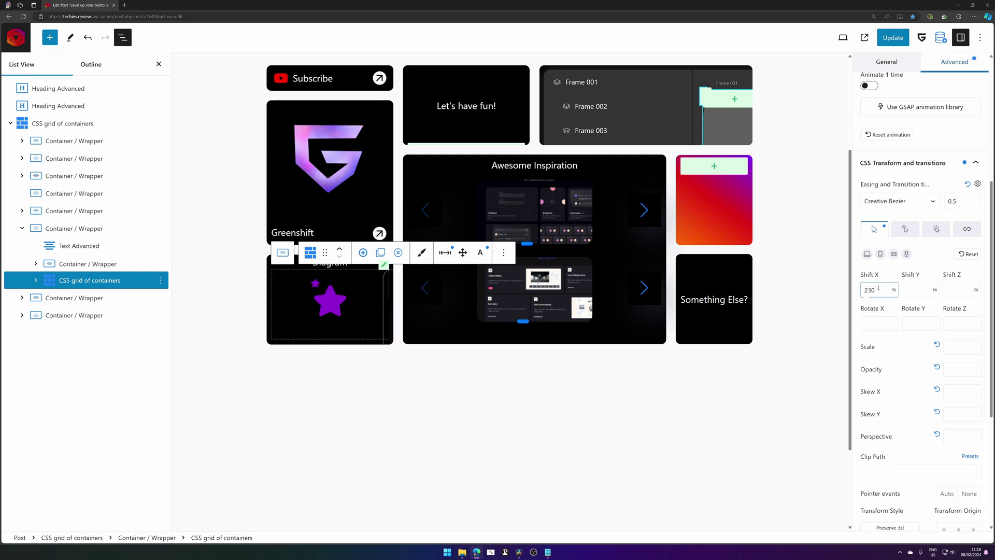
type("-")
key("Delete")
type("00")
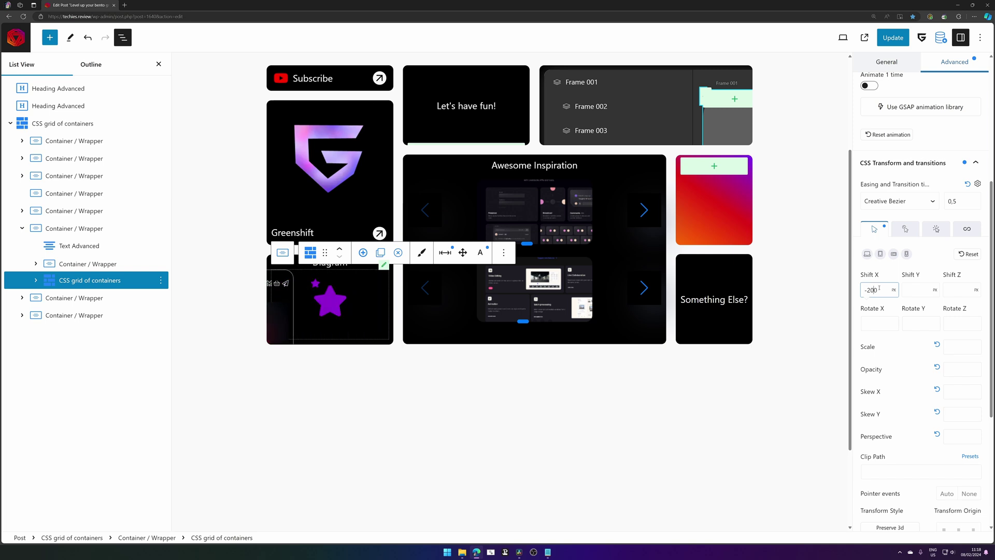
left_click(894, 290)
left_click(892, 306)
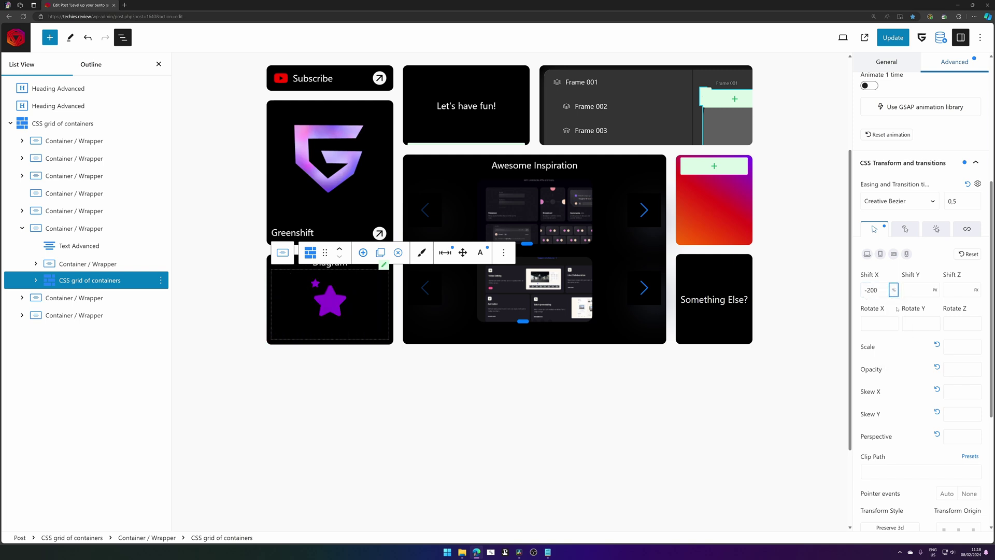
Set the inner grid's resting Rotate Z to -10
left_click(913, 288)
left_click(957, 325)
left_click_drag(958, 323, 941, 330)
scroll(905, 228, "down", 1)
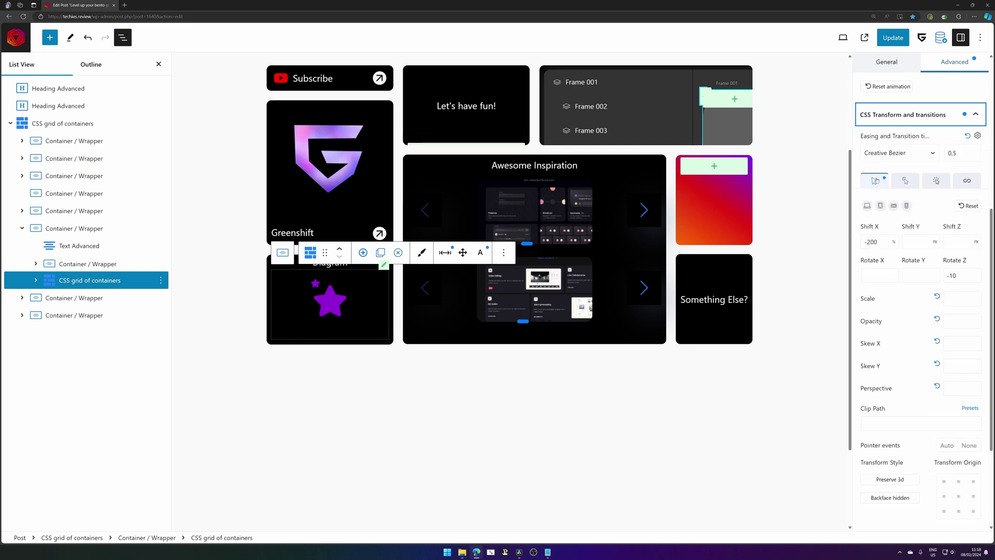
left_click(904, 180)
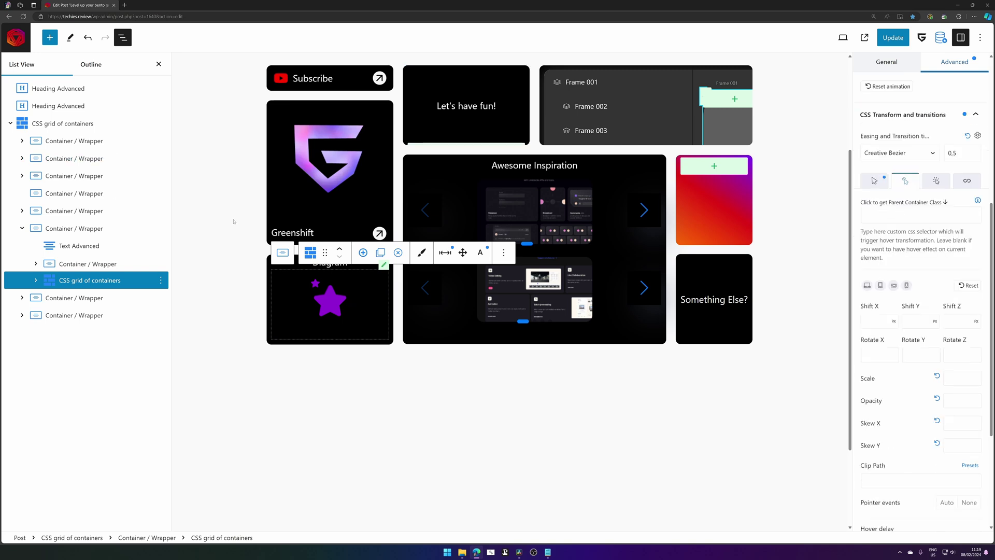
Check the first Icon Box's hover transform values inside the Diagram card
left_click(36, 264)
left_click(85, 280)
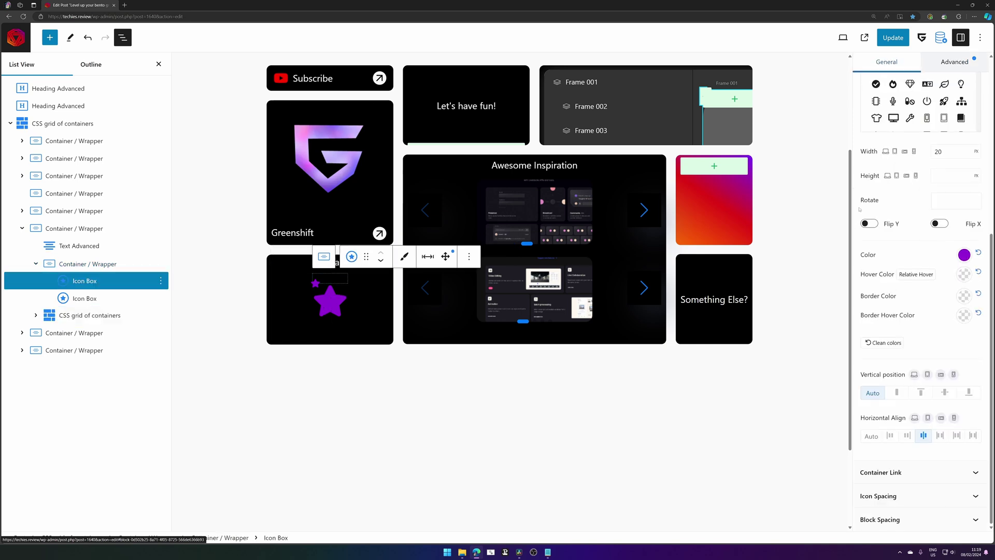
left_click(951, 61)
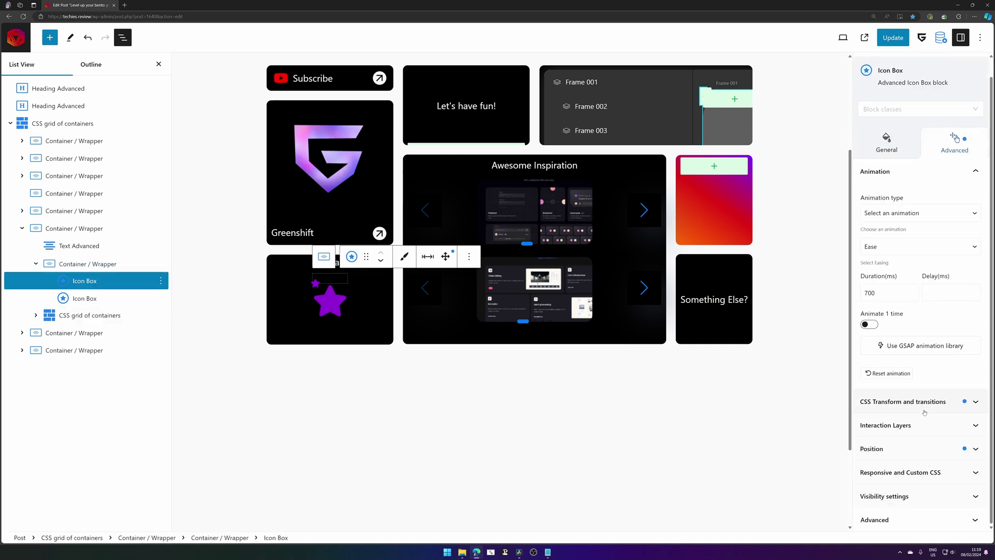
left_click(902, 400)
left_click(914, 327)
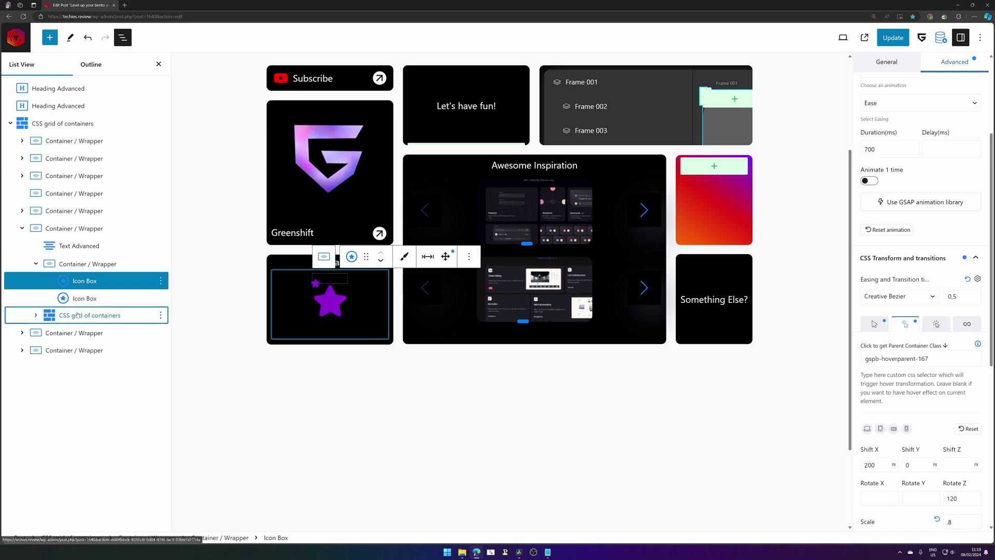
Give the inner grid's hover transform the parent class gspb-hoverparent-167
left_click(357, 327)
scroll(952, 83, "up", 3)
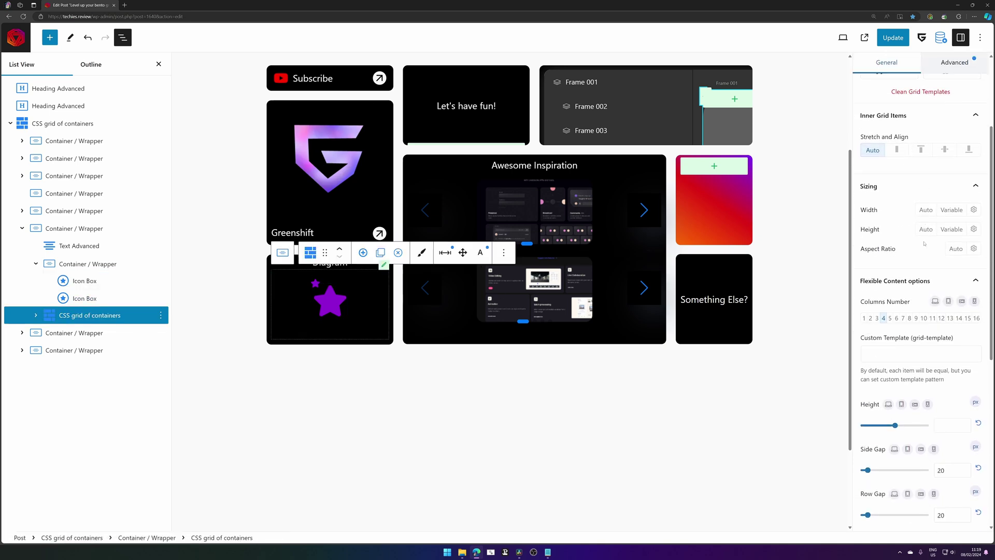
left_click(956, 88)
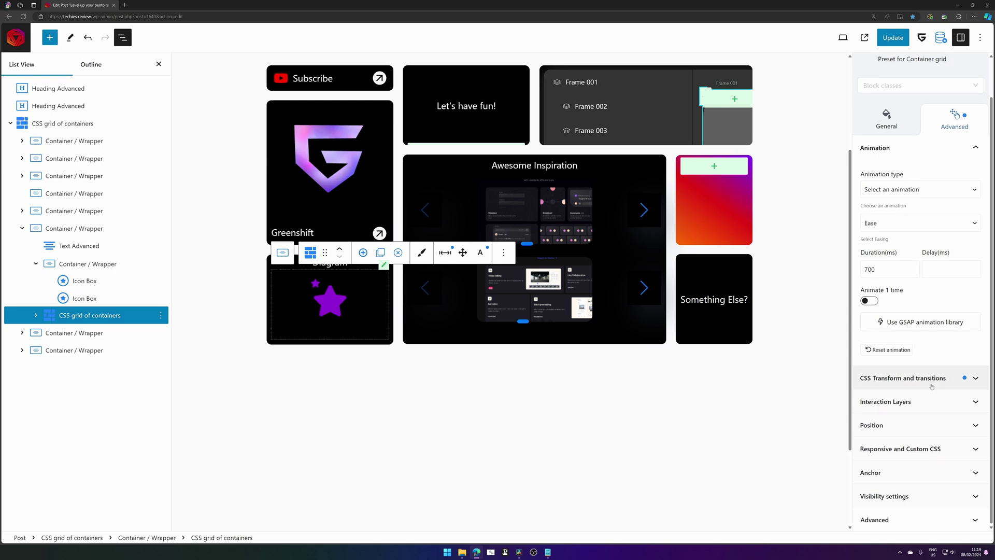
left_click(903, 313)
left_click(905, 226)
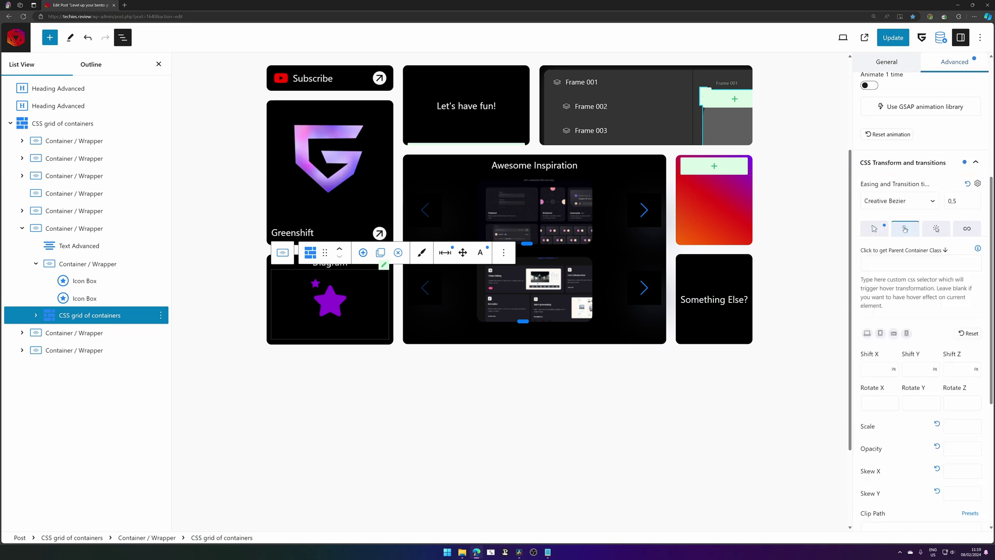
type("gspb-hoverparent-167")
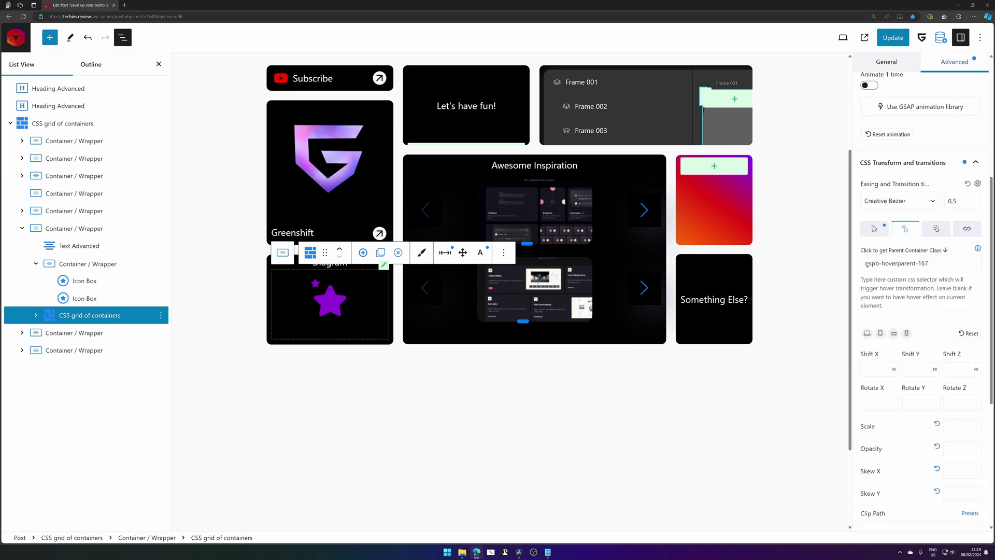
left_click_drag(881, 263, 952, 270)
Set the inner grid's hover Shift X to 0 and Rotate Z to .00000001
scroll(901, 276, "down", 2)
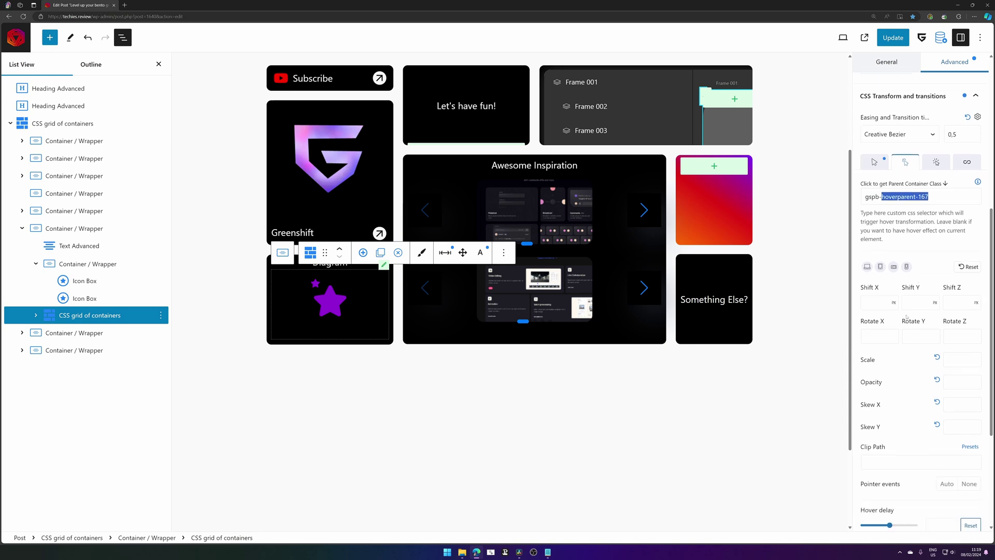
left_click(874, 298)
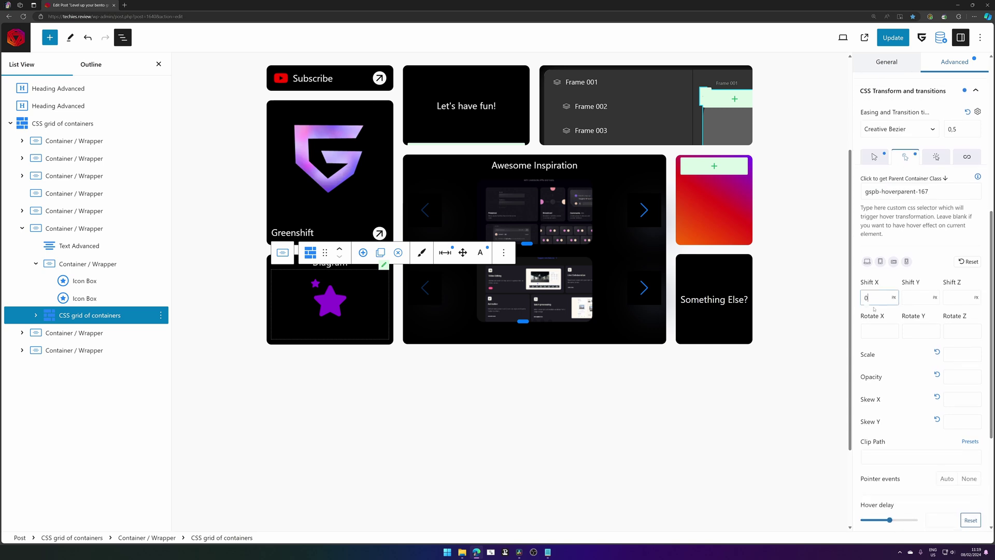
left_click(955, 327)
type(".1")
key("Left")
type("0000000")
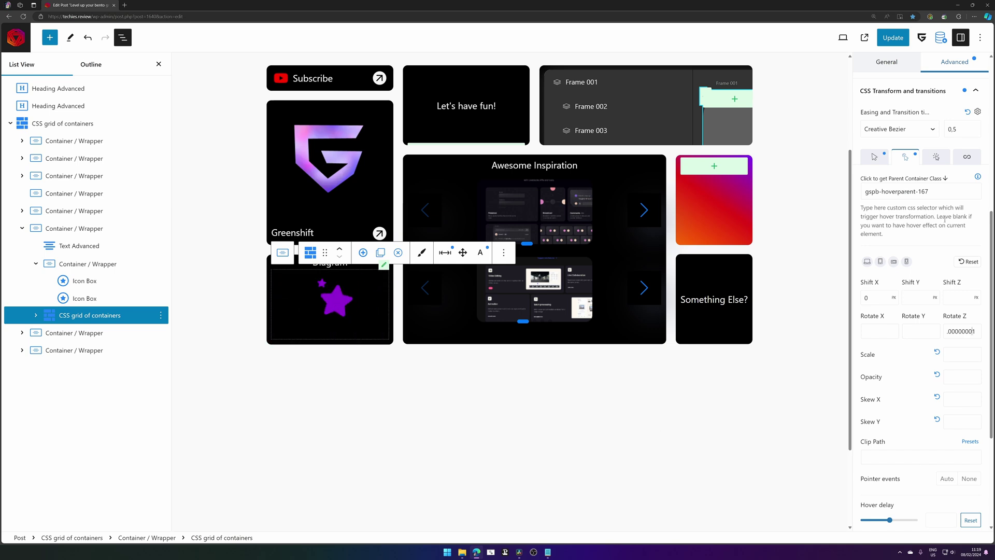
Change the inner grid's resting Shift X to -120%
left_click(873, 158)
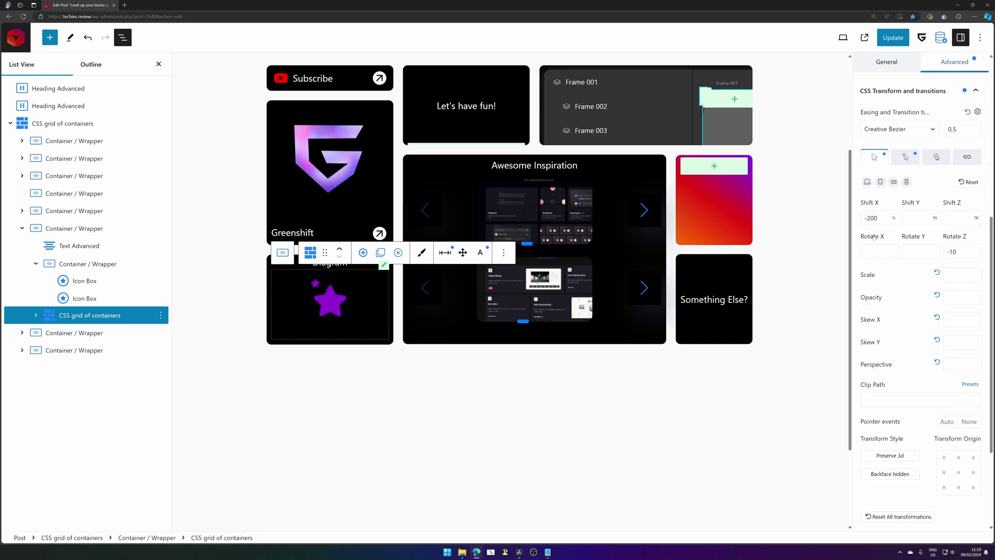
left_click(870, 218)
type("1")
key("Delete")
type("5")
key("BackSpace")
type("2")
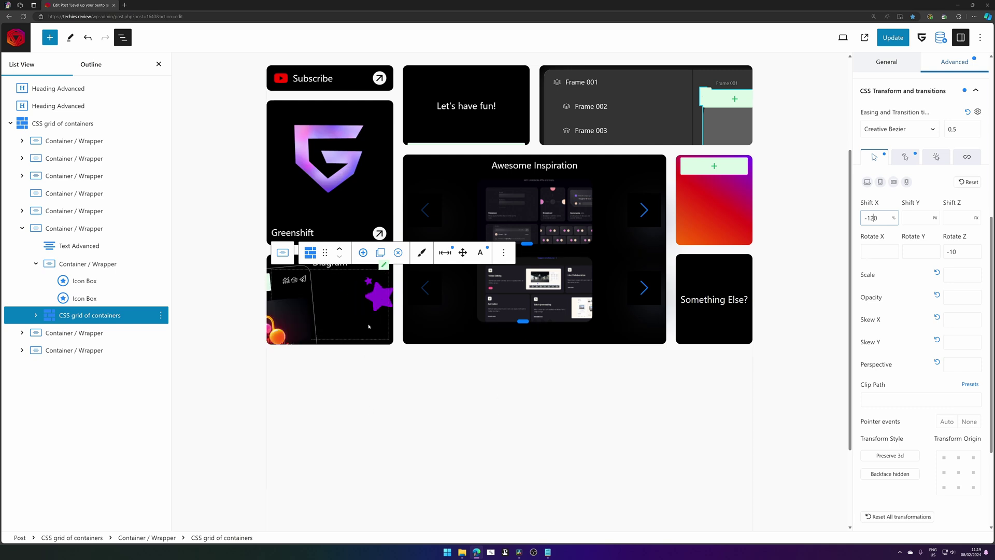
mouse_move(370, 295)
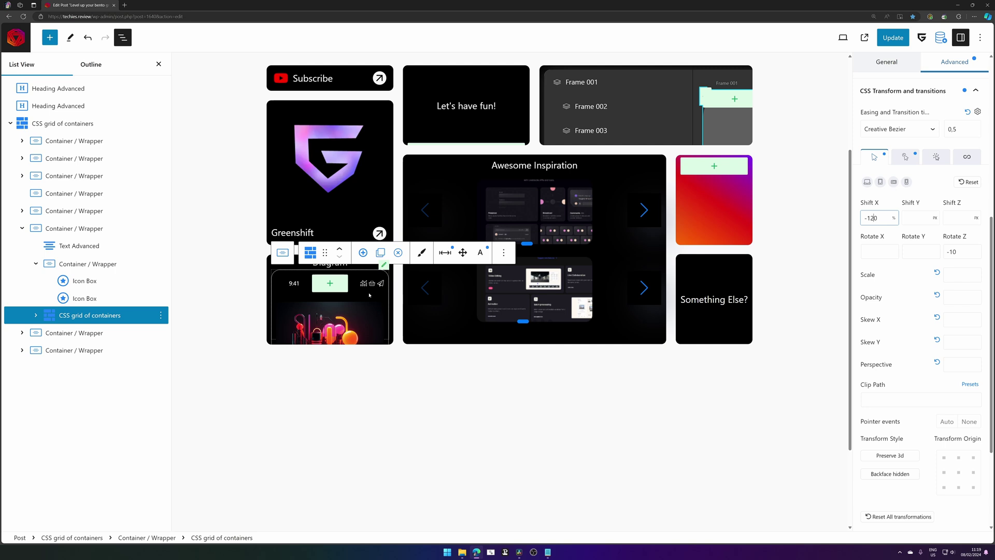
scroll(462, 415, "up", 2)
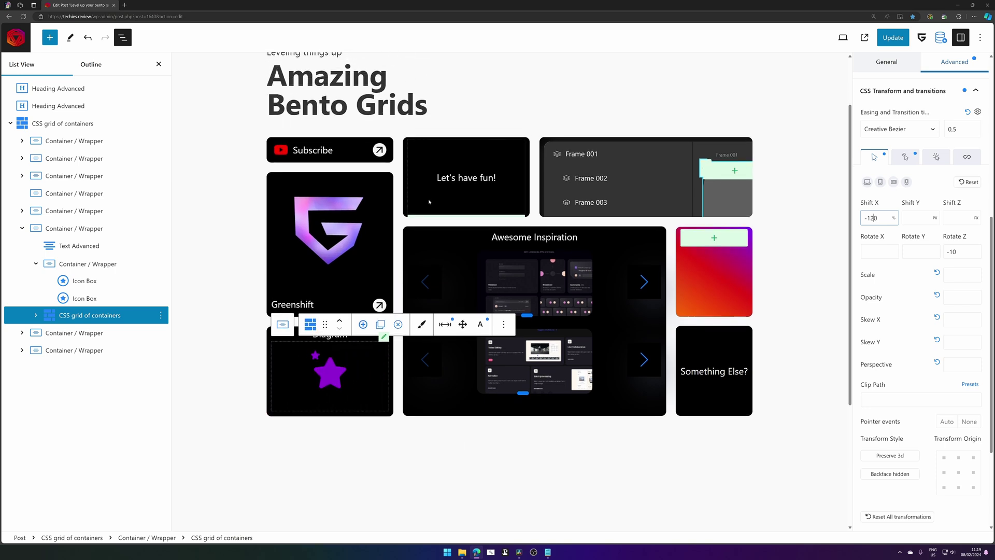
Select the Animation Container inside the Let's have fun! card from List View
left_click(406, 151)
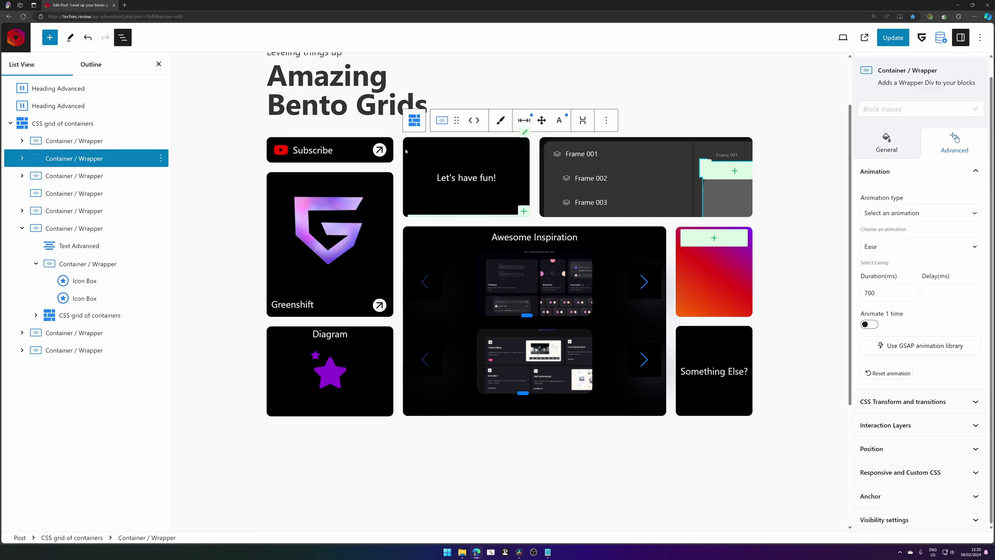
left_click(19, 159)
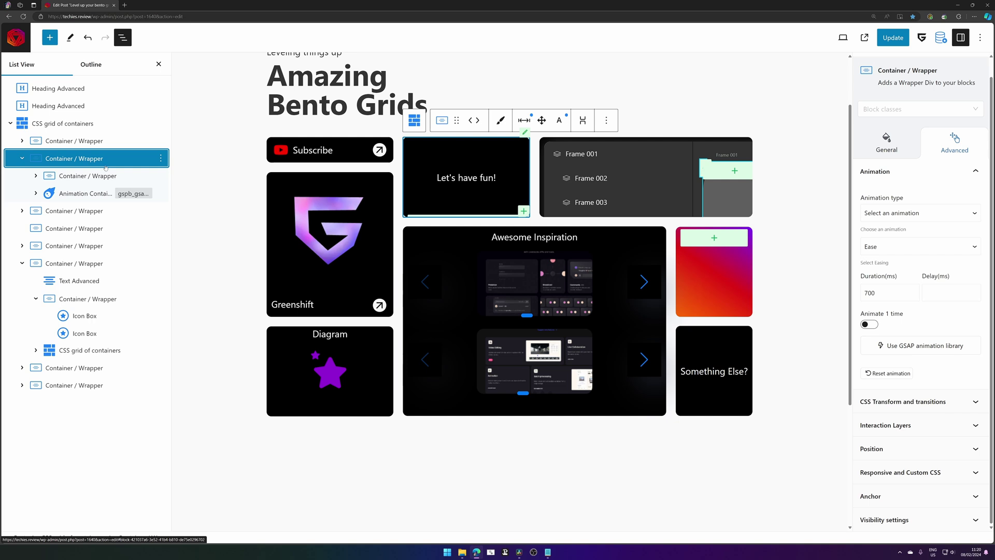
left_click(75, 196)
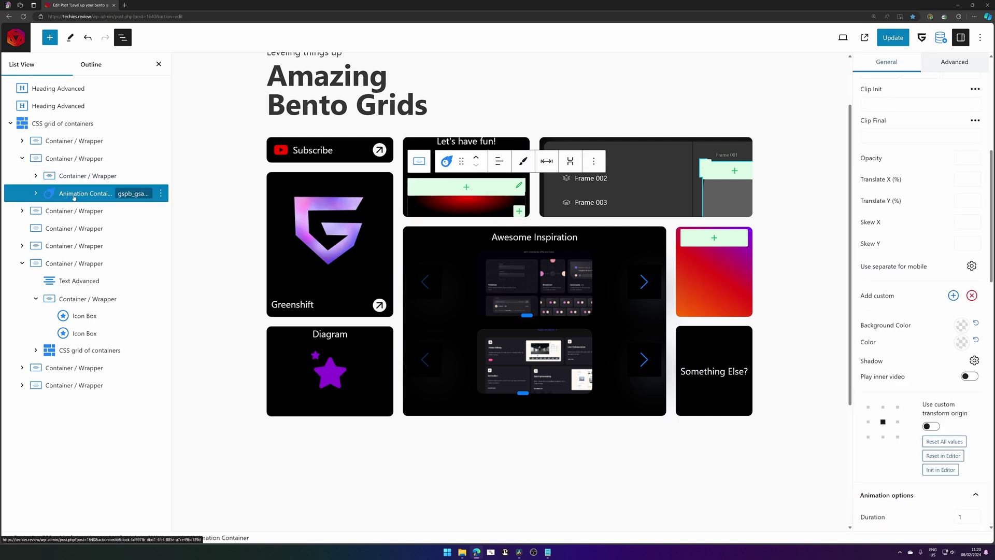
scroll(923, 207, "up", 6)
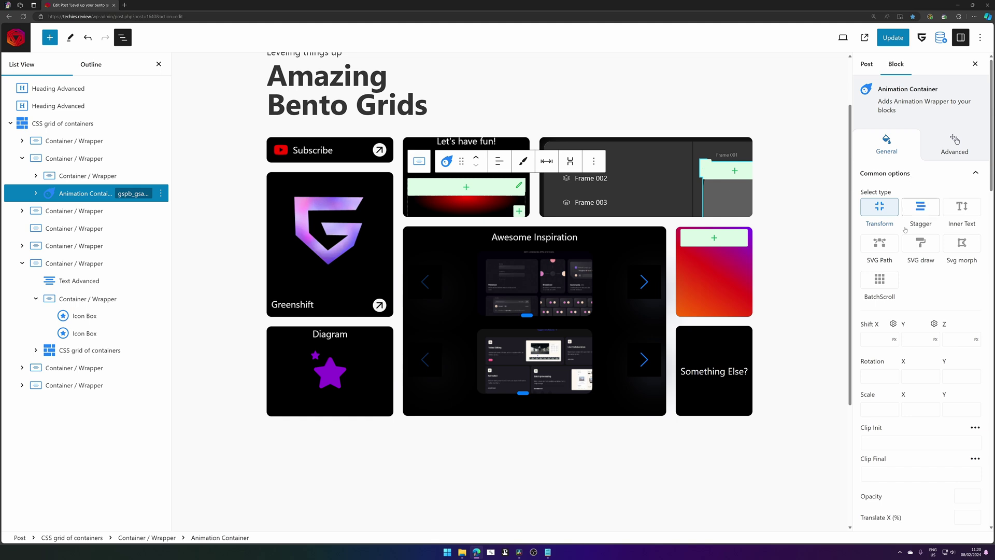
scroll(930, 220, "down", 12)
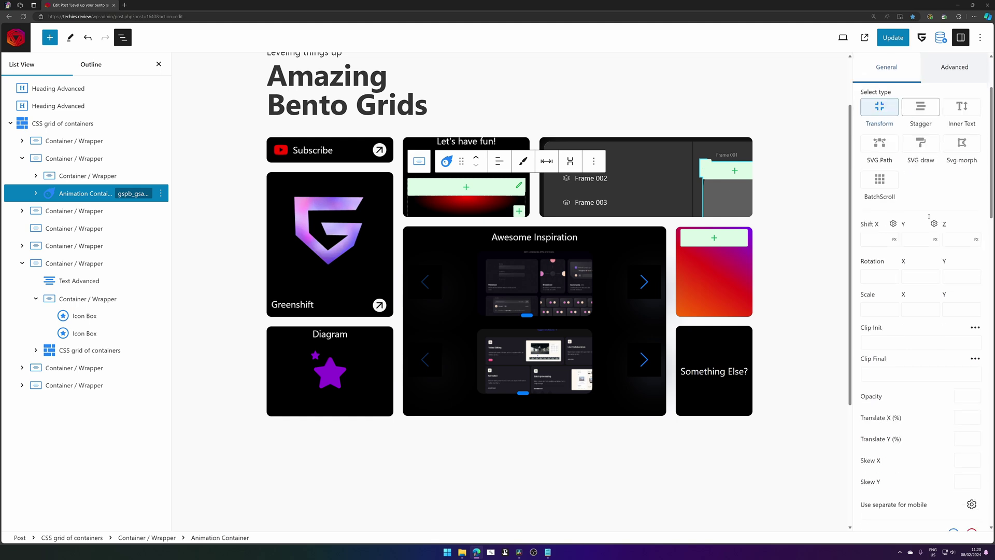
scroll(931, 220, "down", 5)
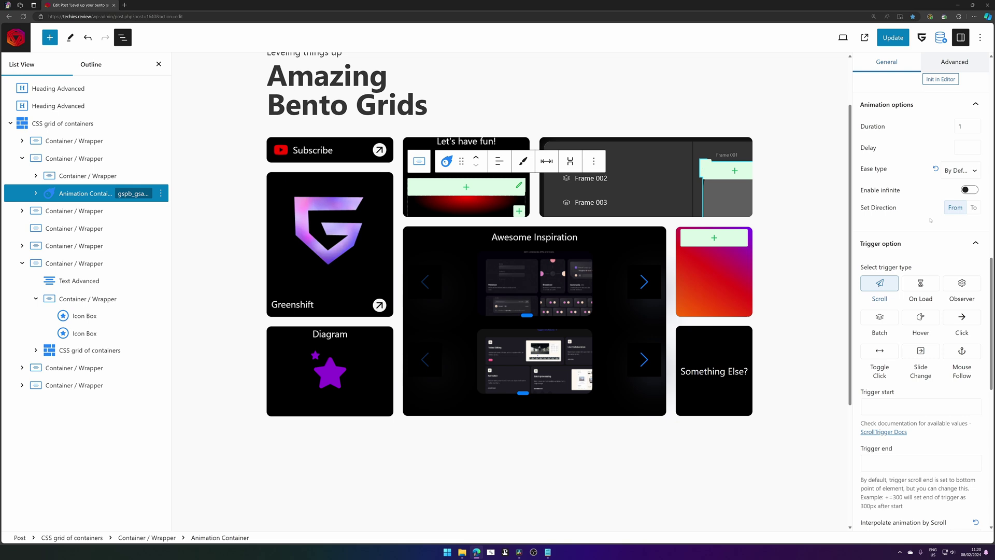
Set a Mouse Follow trigger with follow speed .5, Clip by object on and Z index 1
left_click(962, 219)
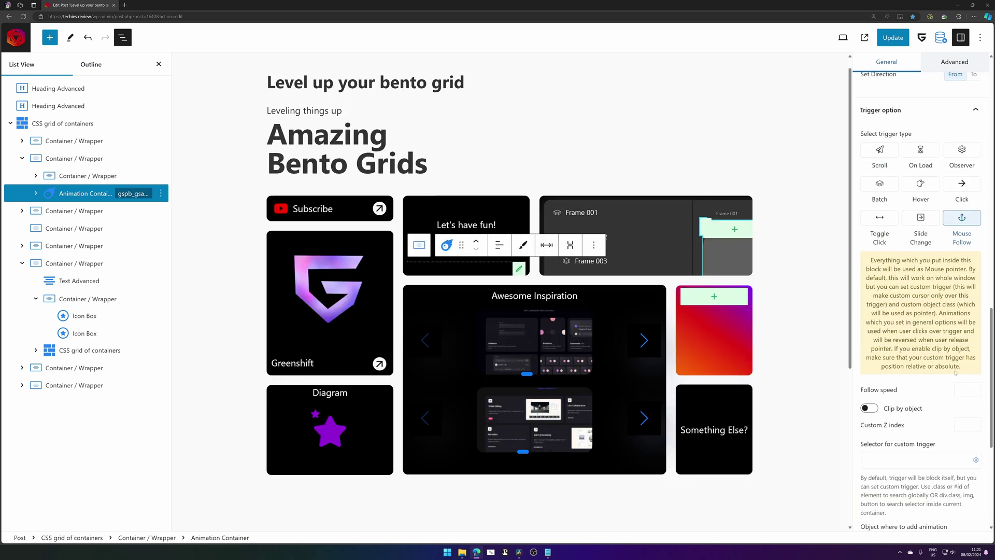
left_click(956, 247)
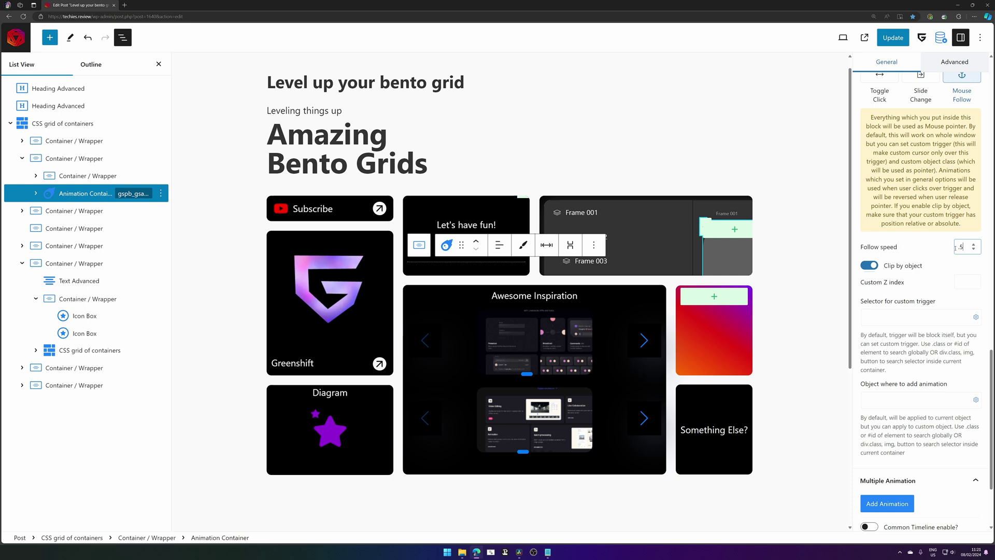
left_click(957, 283)
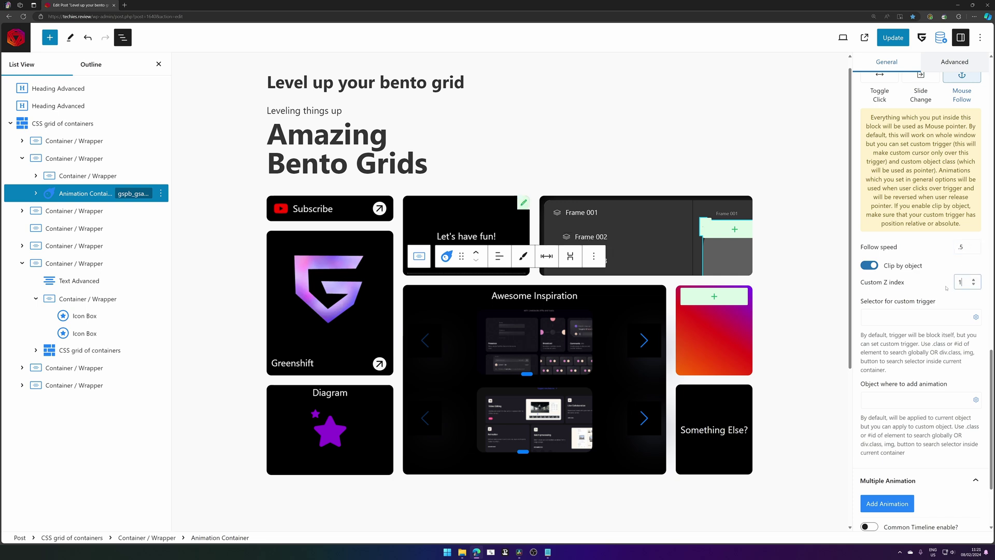
Set the custom trigger selector to #gspb_container-id-gsbp-7abcfb7 and update the post
left_click(976, 317)
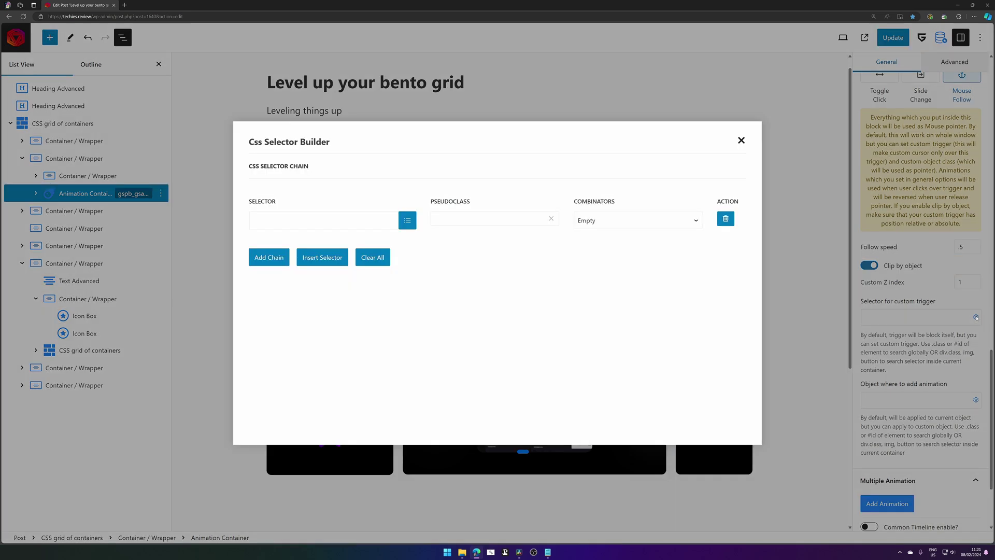
left_click(408, 221)
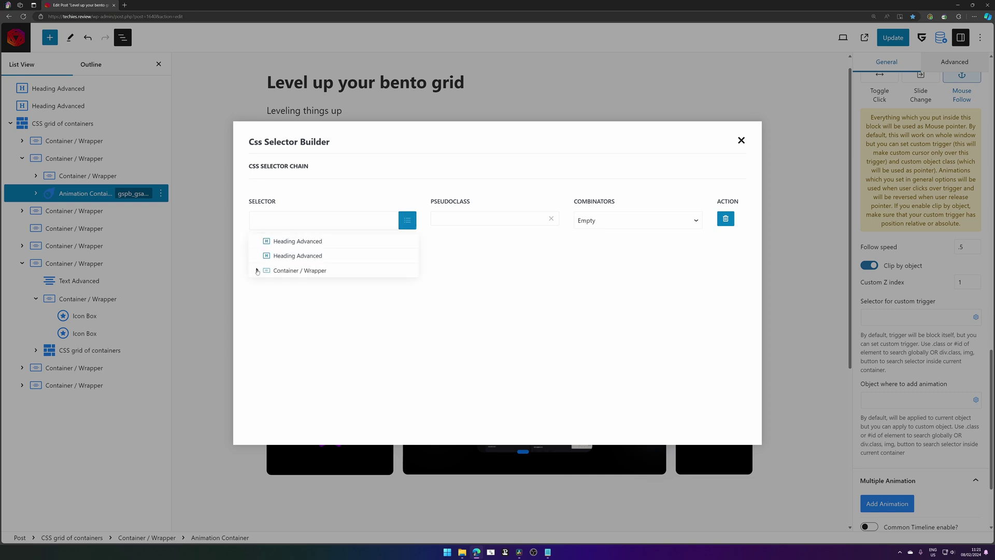
left_click(257, 270)
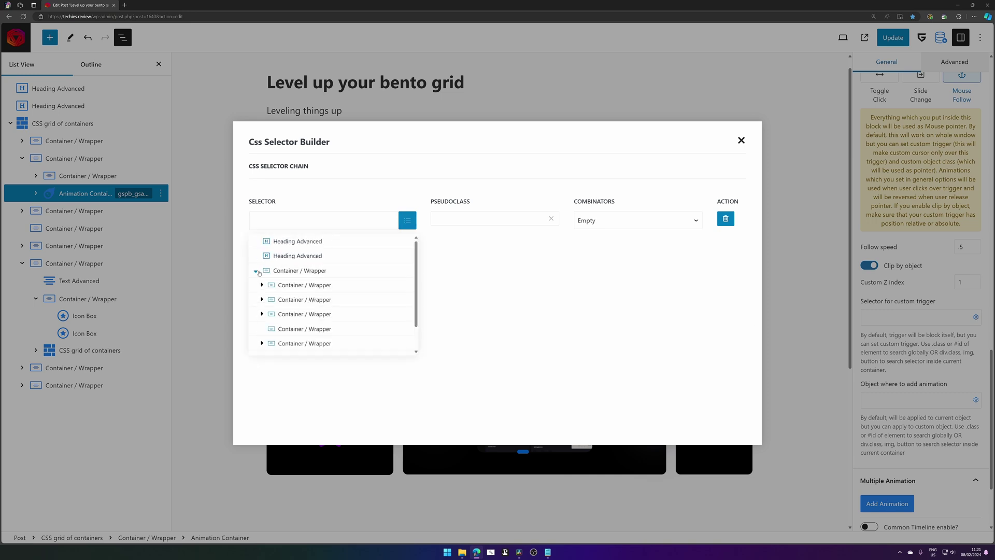
left_click(262, 299)
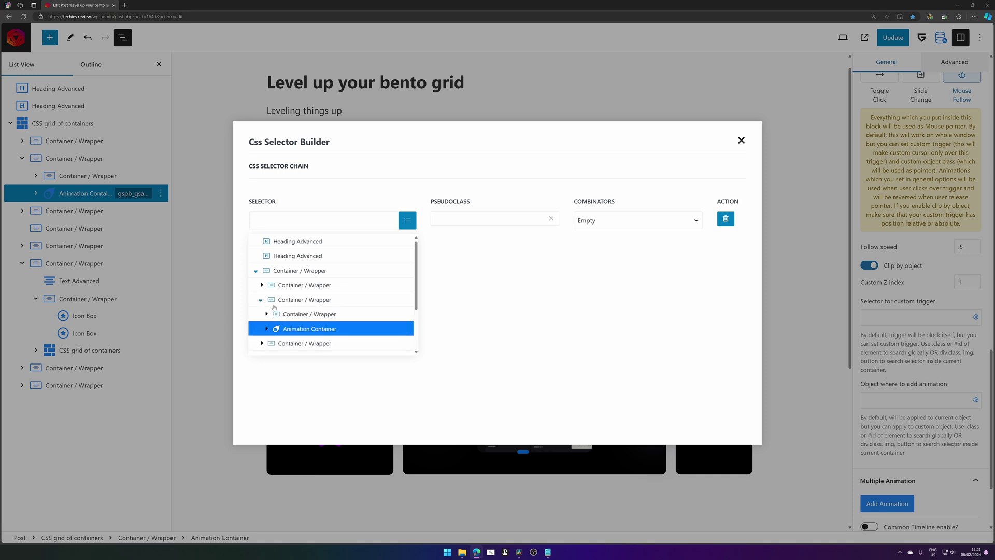
left_click(288, 301)
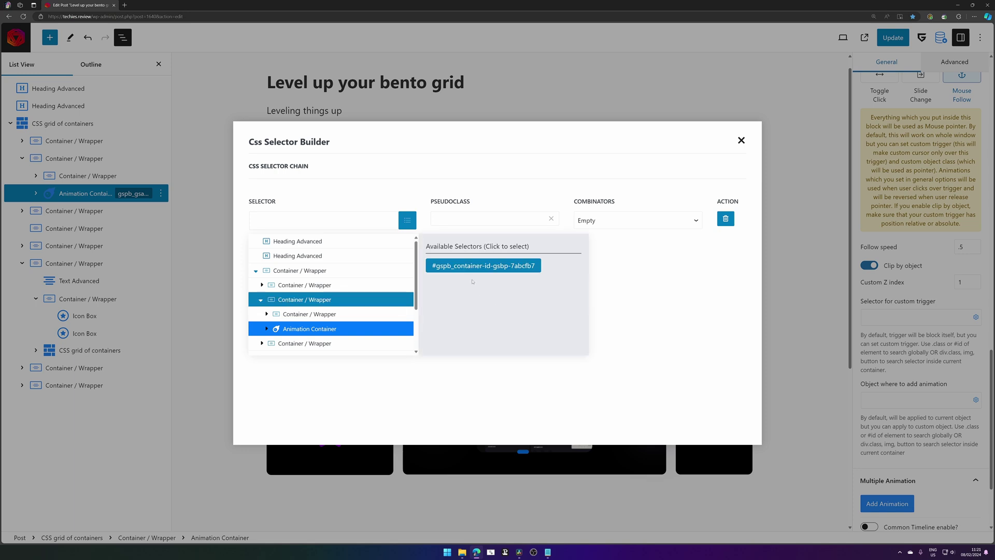
left_click(495, 266)
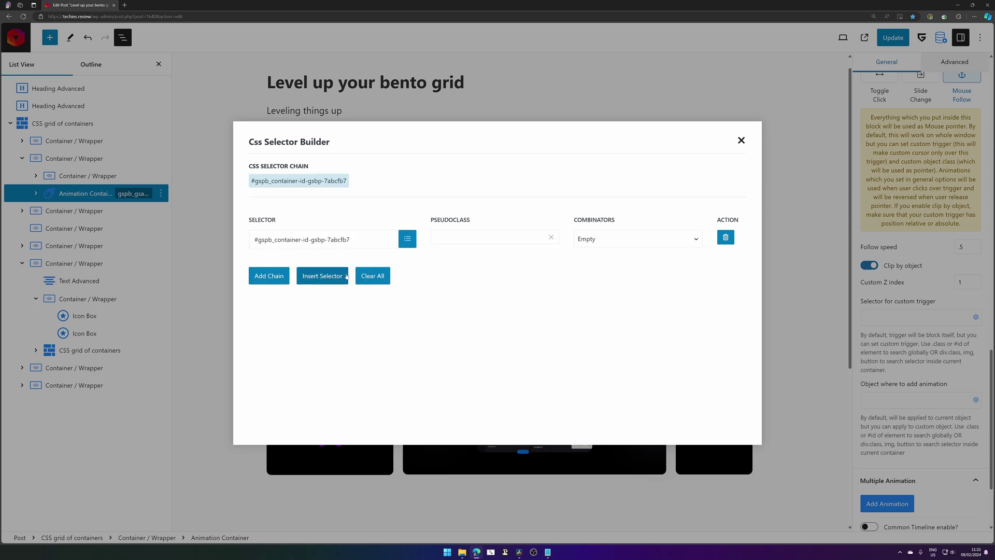
left_click(314, 275)
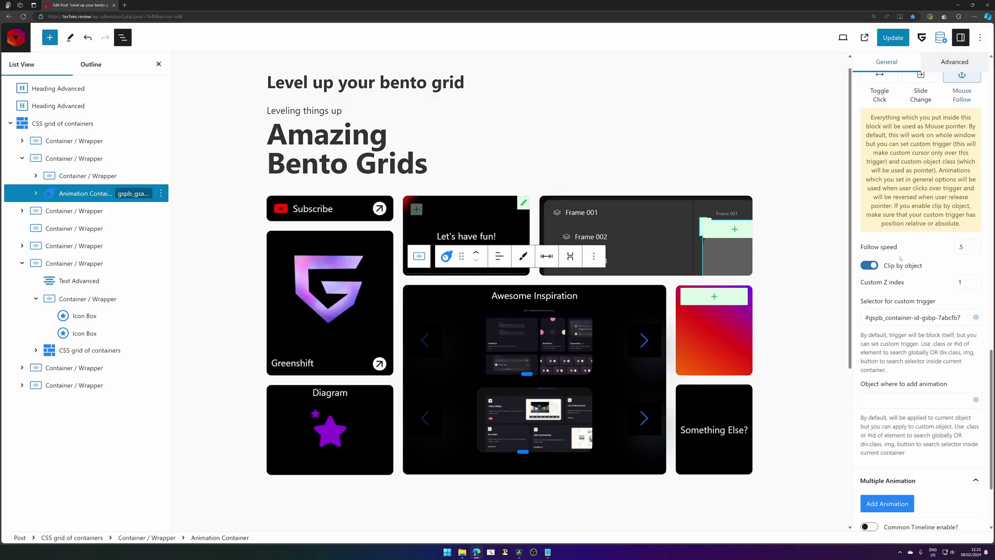
scroll(902, 320, "down", 2)
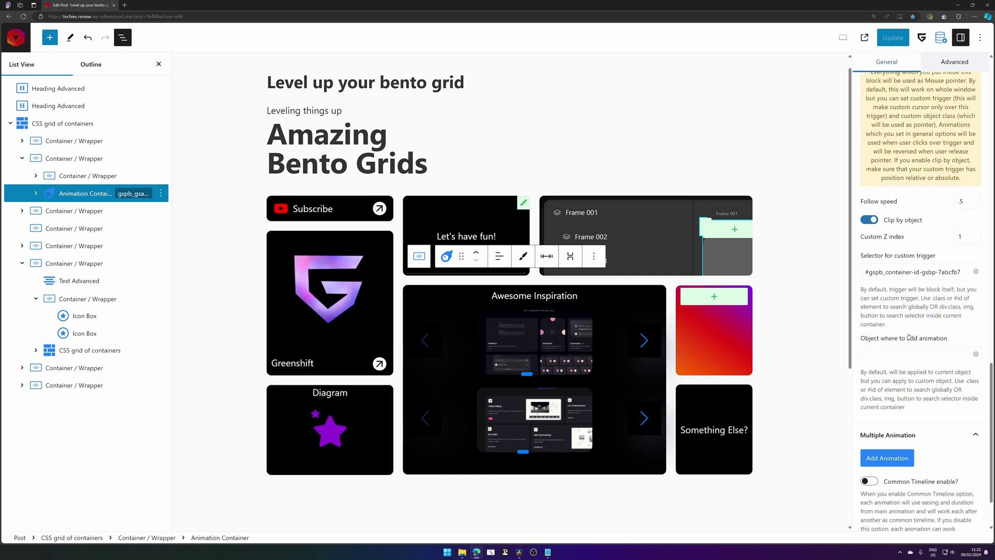
left_click(902, 40)
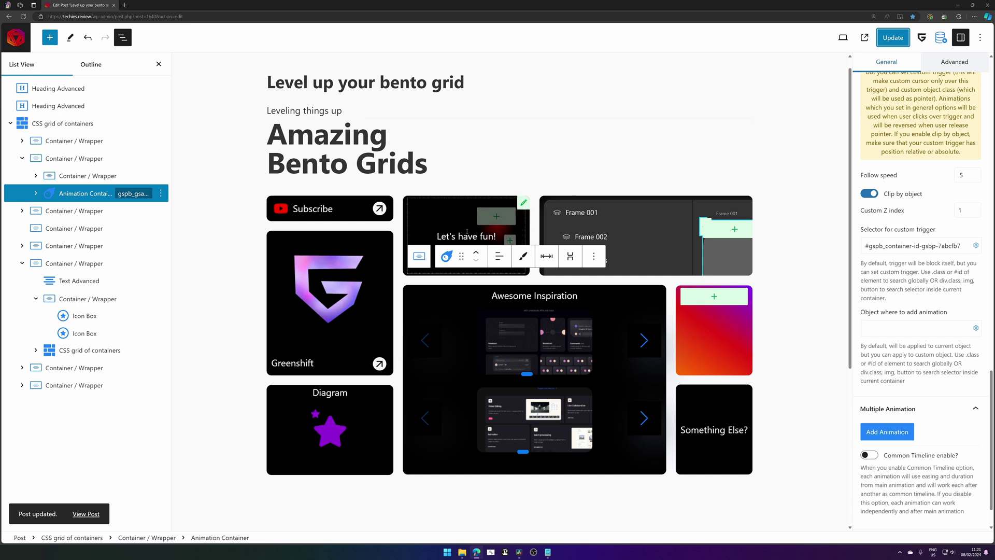
Select the Awesome Inspiration carousel block and set its speed to 120
left_click(464, 340)
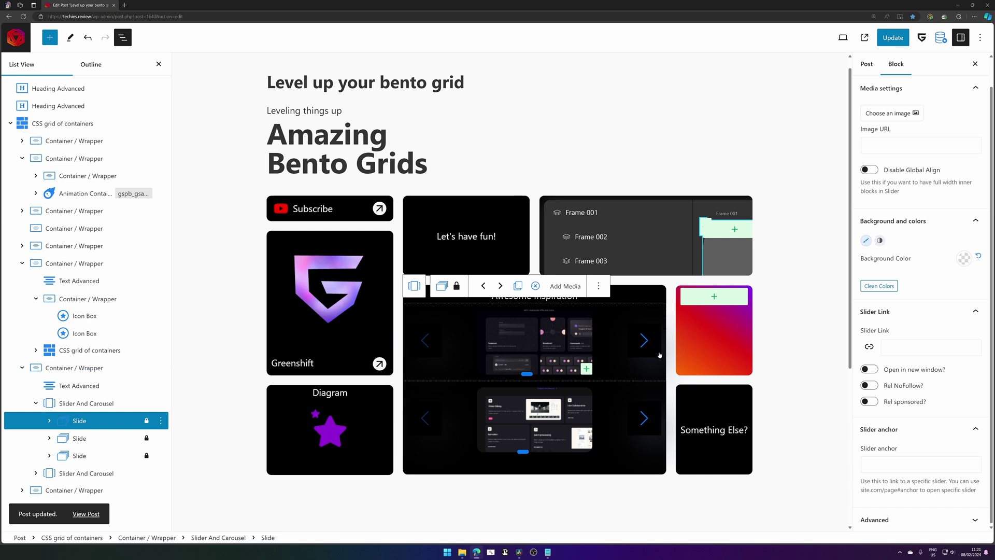
left_click(644, 340)
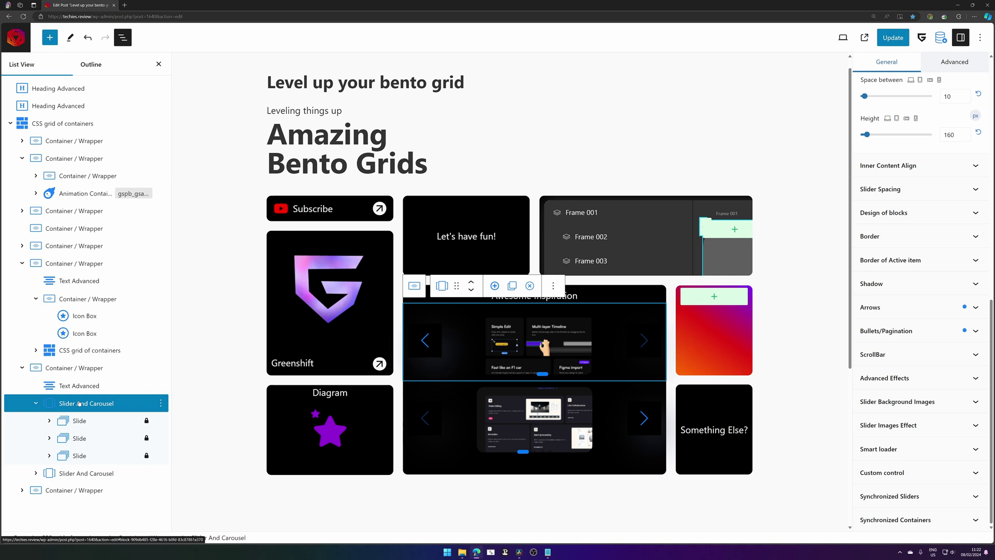
left_click(106, 408)
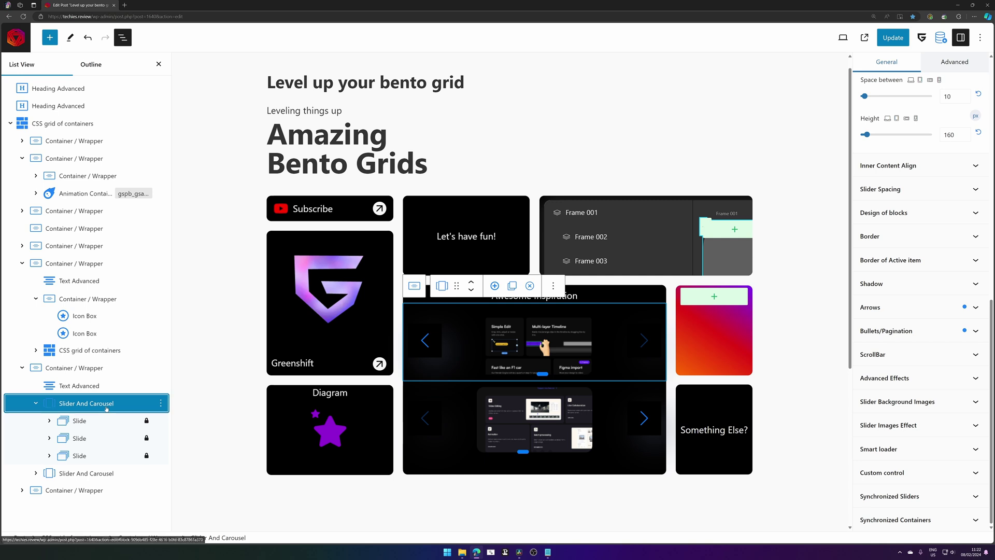
scroll(869, 180, "up", 7)
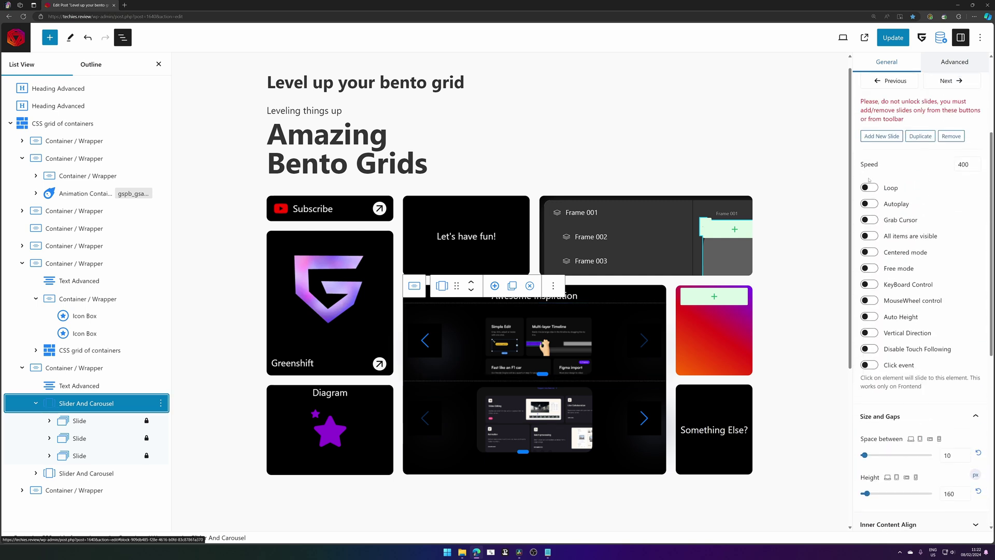
double_click(962, 165)
type("120")
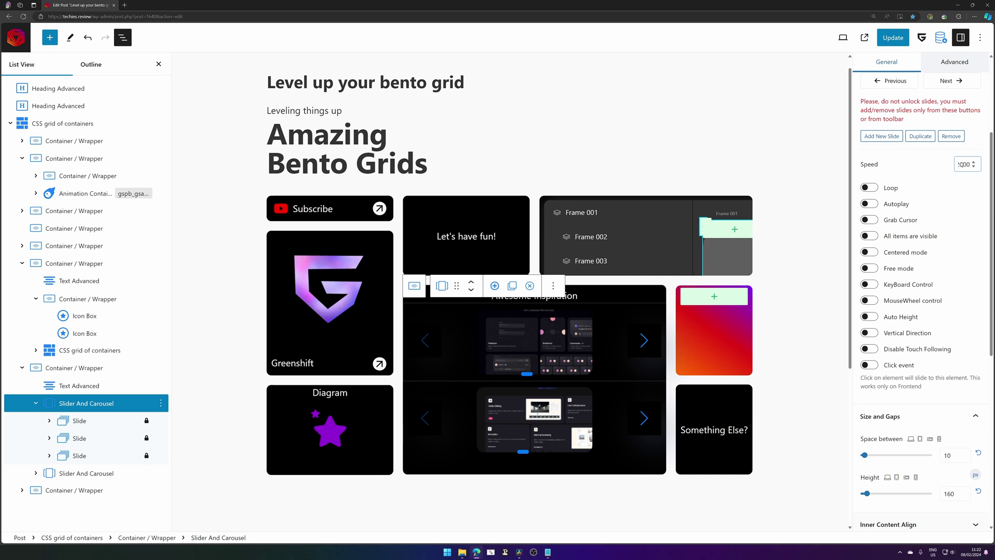
Turn on Loop, Autoplay, Do not disable after interactions, Centered, Free mode, Linear transition and Auto Height
left_click(869, 187)
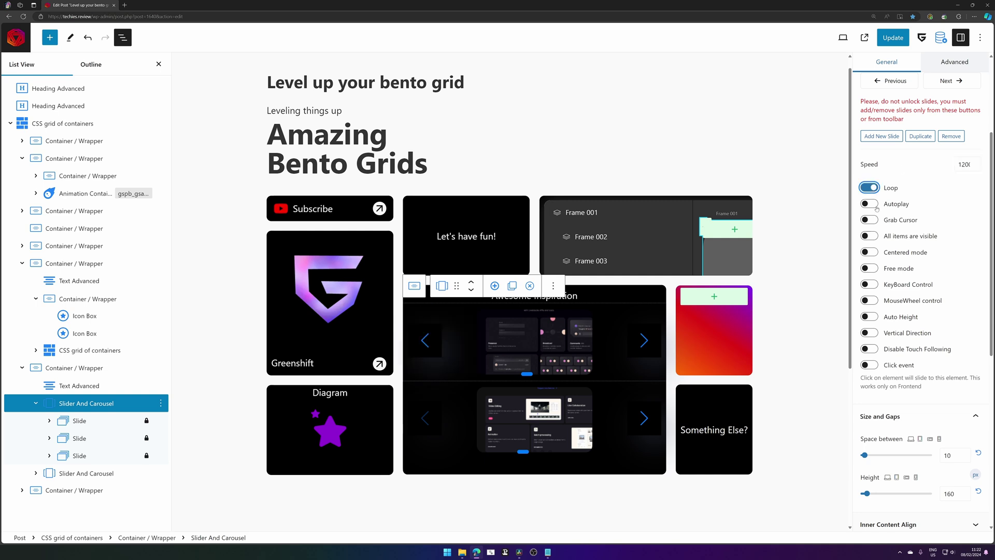
left_click(869, 204)
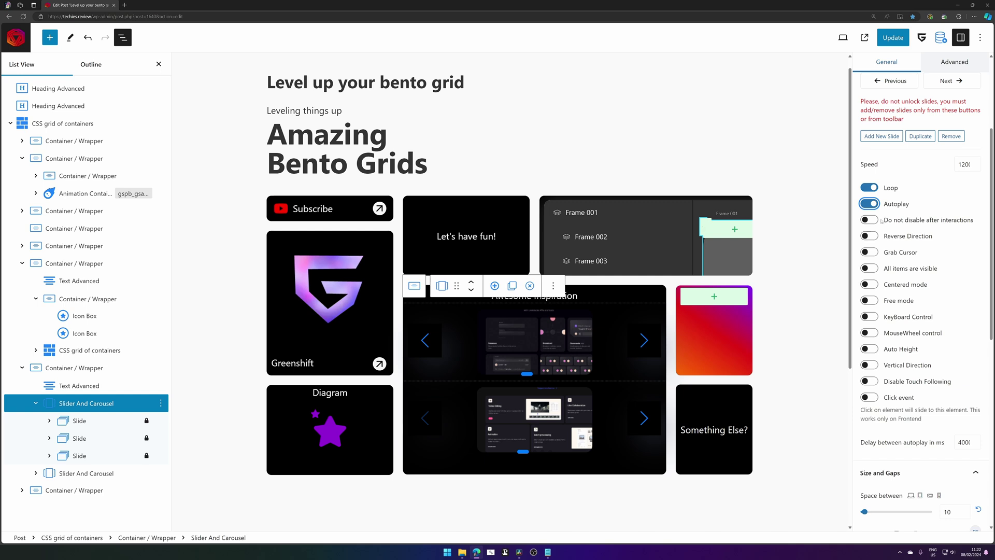
left_click(873, 220)
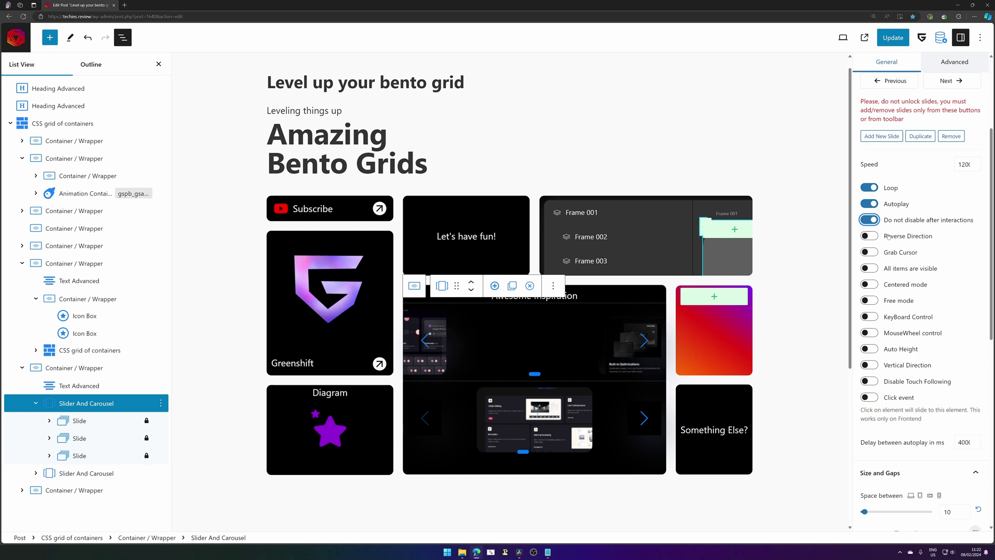
left_click(871, 285)
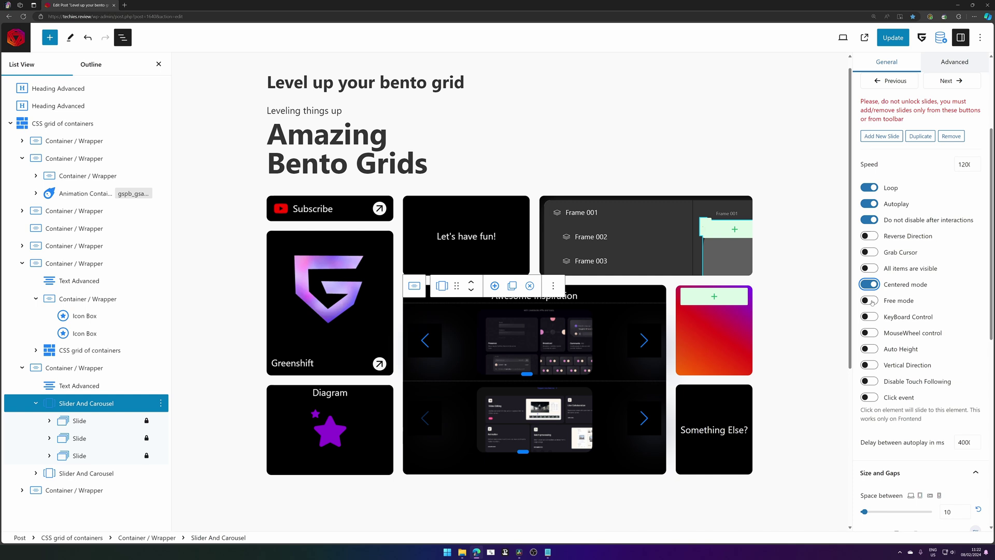
left_click(871, 300)
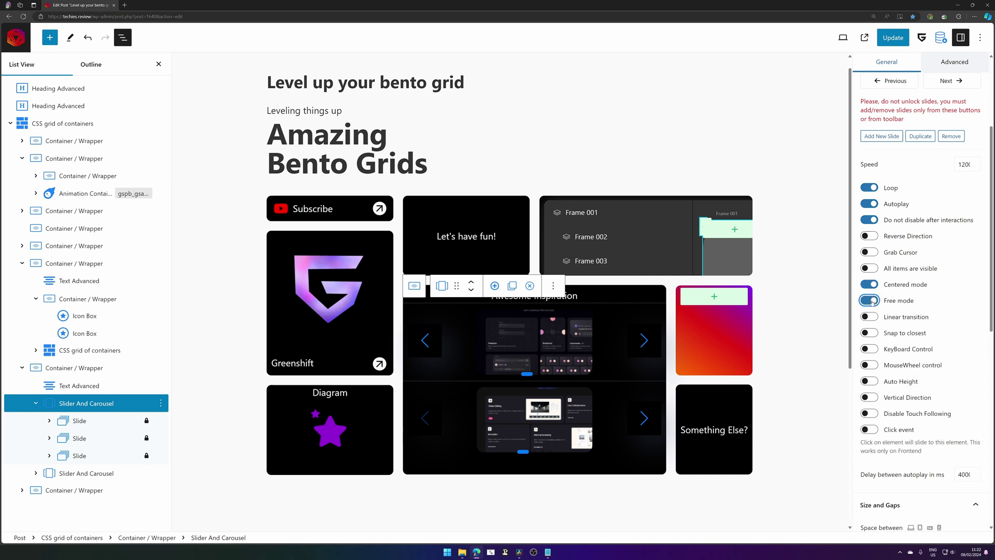
left_click(870, 317)
left_click(872, 382)
scroll(976, 155, "down", 5)
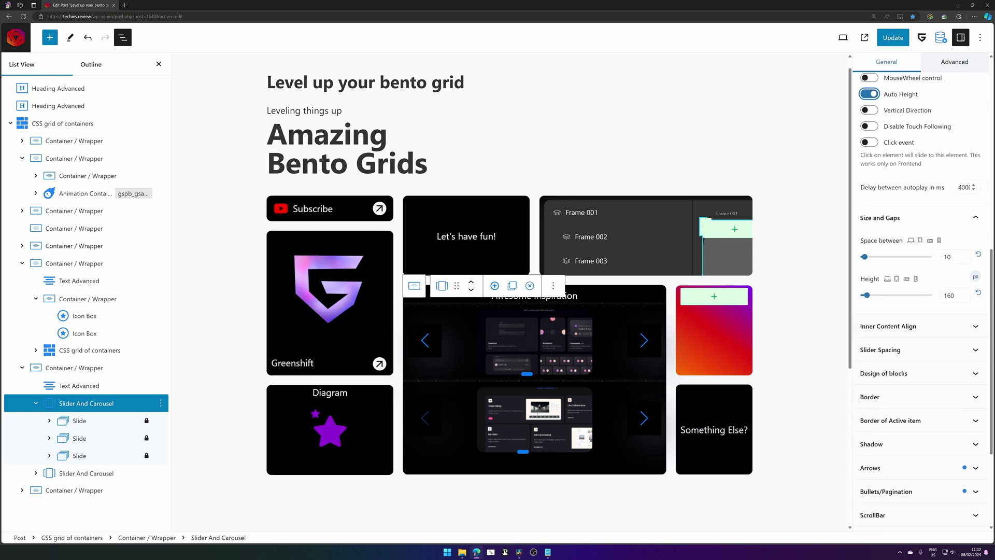
Set 'Delay between autoplay' to 0 and switch off Navigation arrows and Navigation bullets
key("Tab")
key("Tab")
key("Tab")
key("Tab")
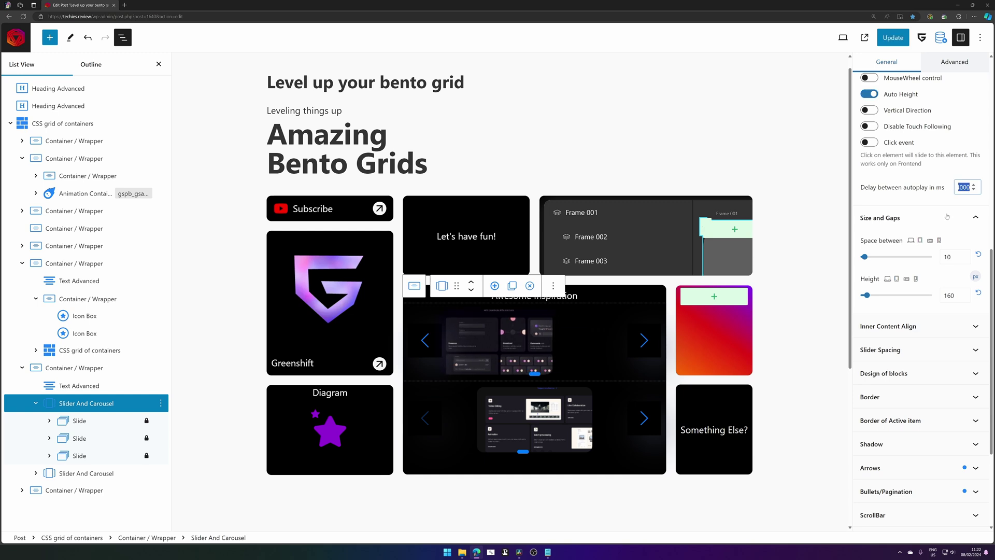
type("0")
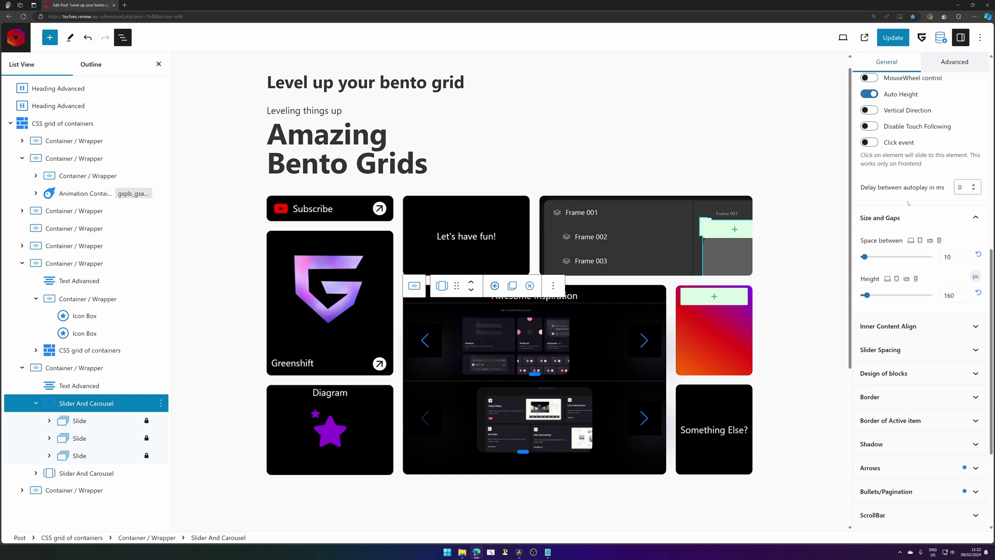
scroll(911, 212, "down", 1)
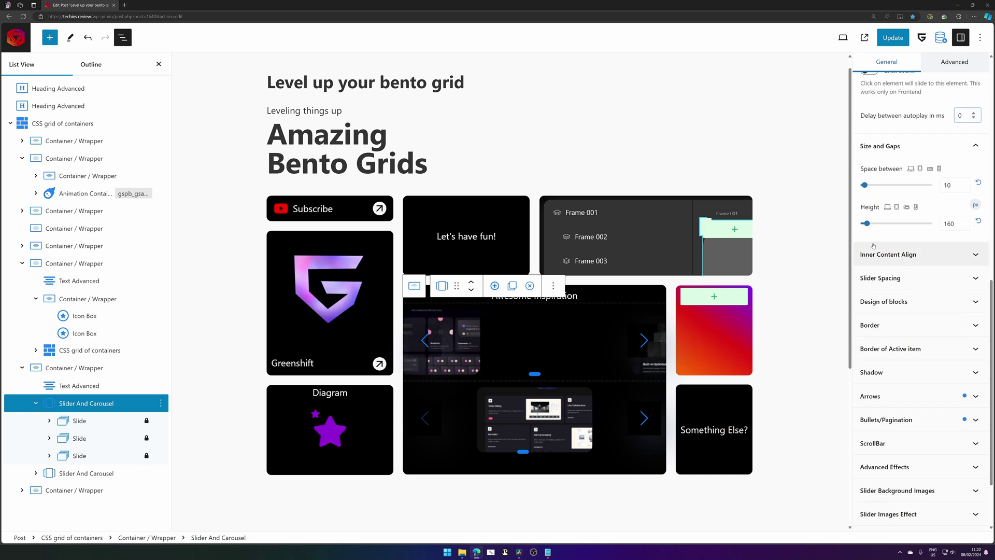
left_click(870, 396)
scroll(874, 305, "down", 4)
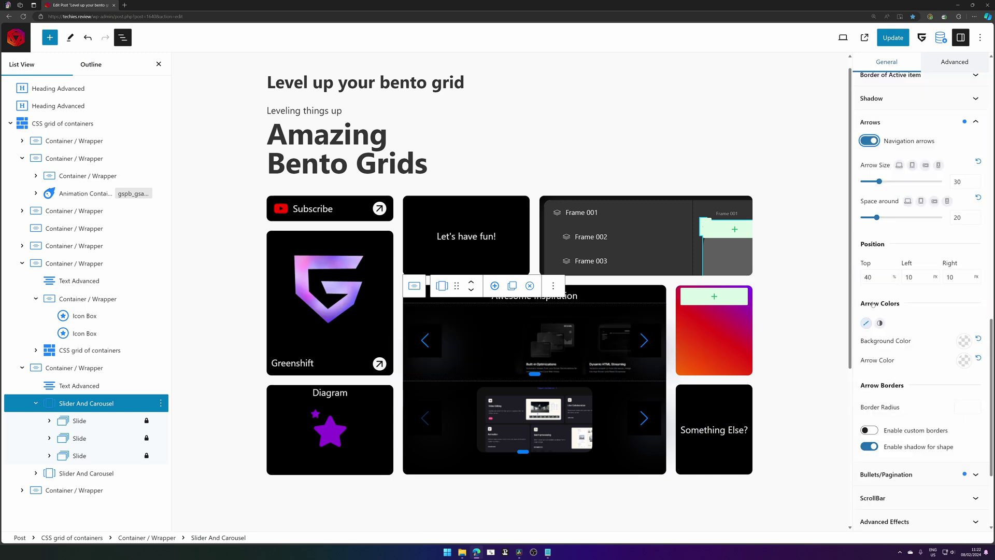
left_click(870, 141)
left_click(918, 326)
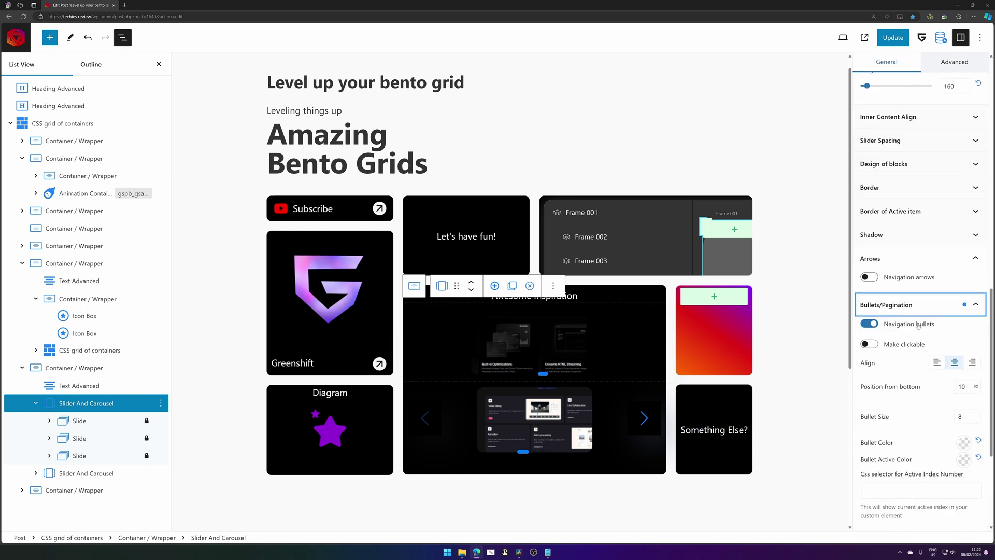
left_click(919, 325)
left_click(900, 262)
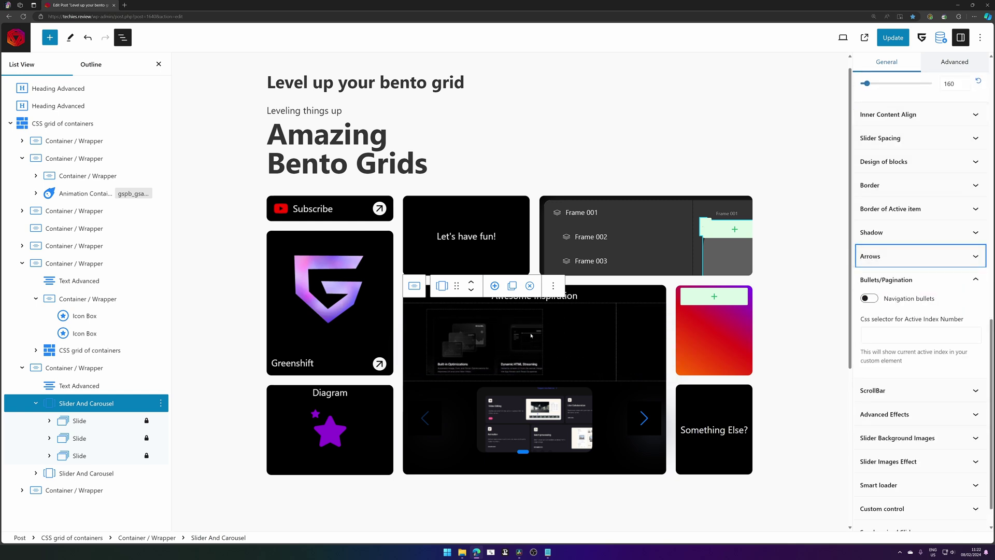
scroll(861, 269, "up", 5)
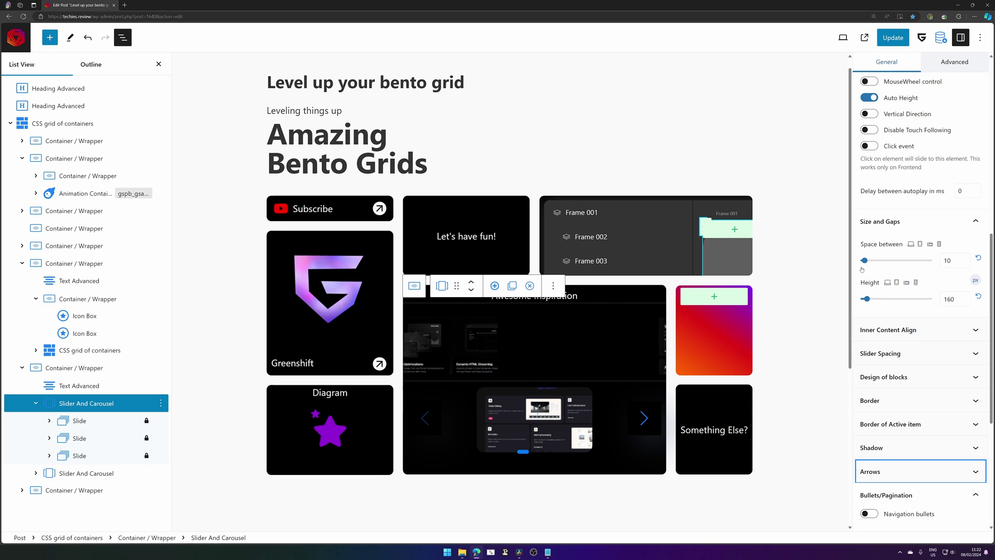
Give the upper carousel 1px space between slides and 2.2 items per row
left_click(865, 261)
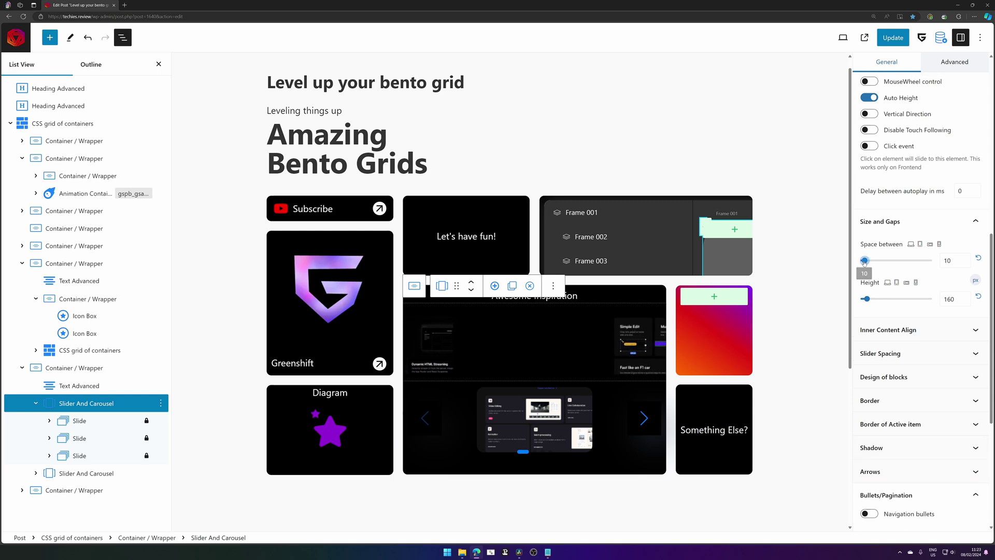
scroll(944, 187, "down", 2)
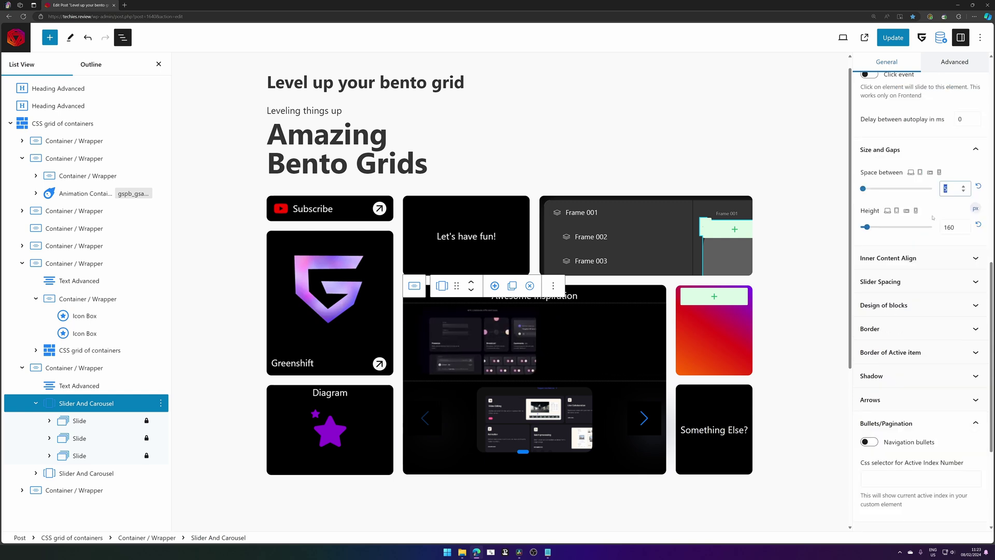
scroll(932, 217, "up", 10)
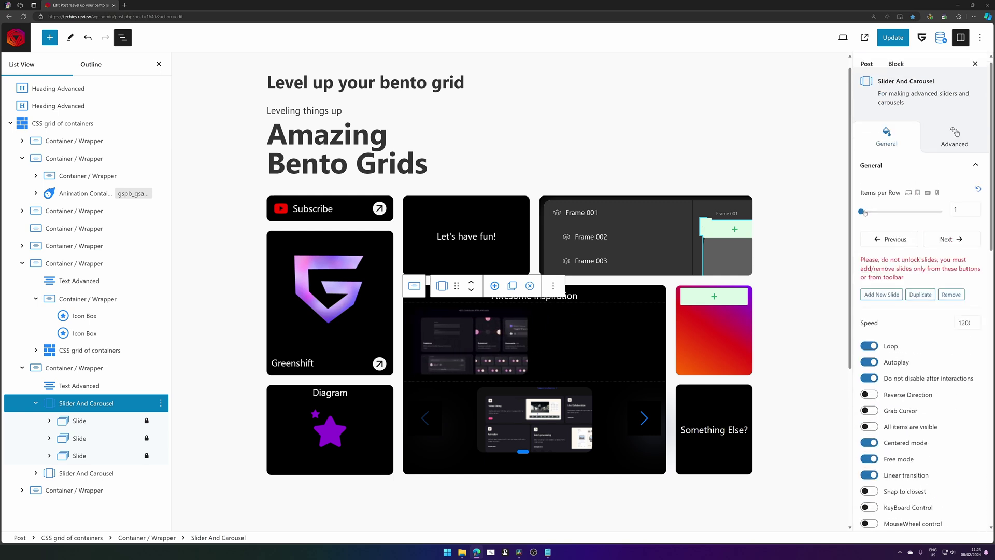
left_click_drag(865, 213, 874, 213)
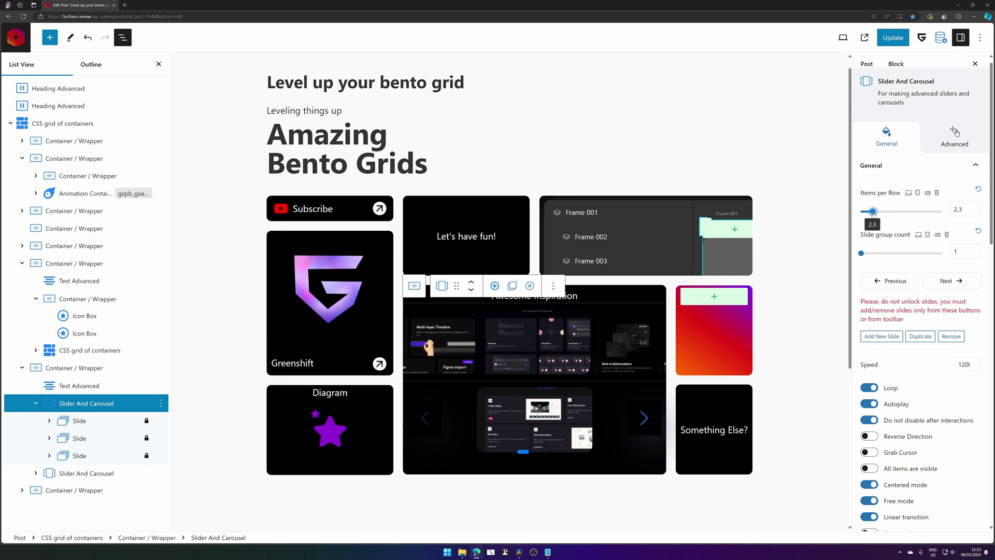
scroll(889, 288, "down", 7)
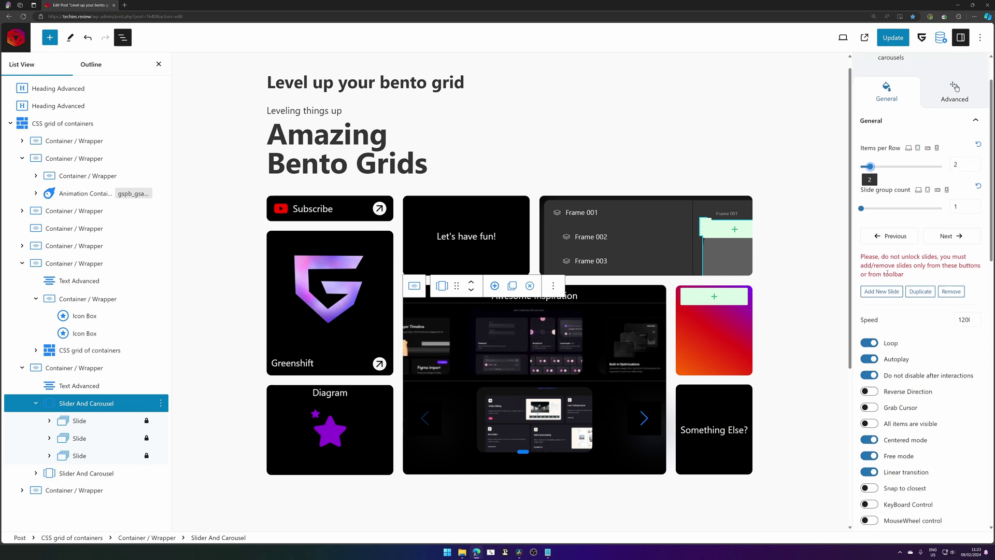
scroll(890, 288, "down", 1)
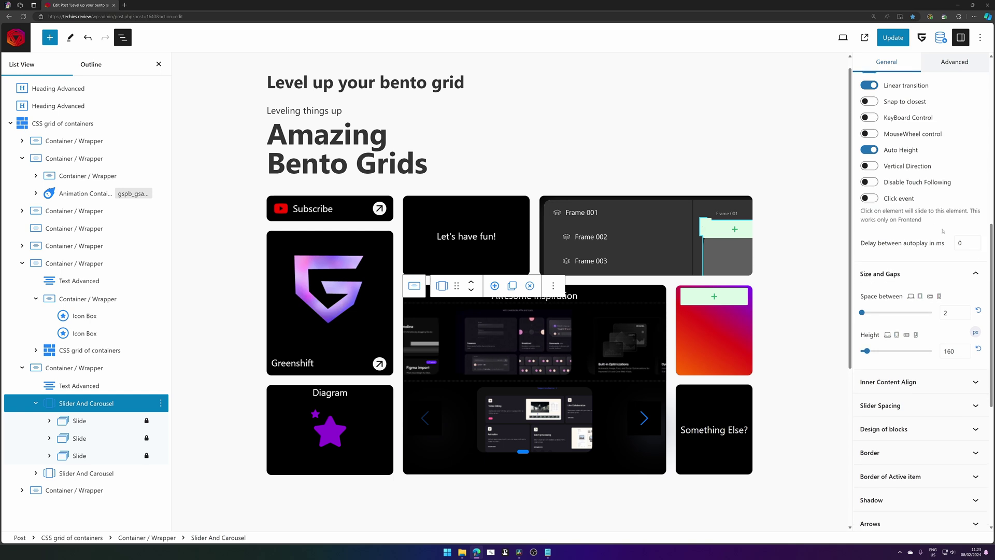
left_click(963, 315)
scroll(888, 225, "up", 8)
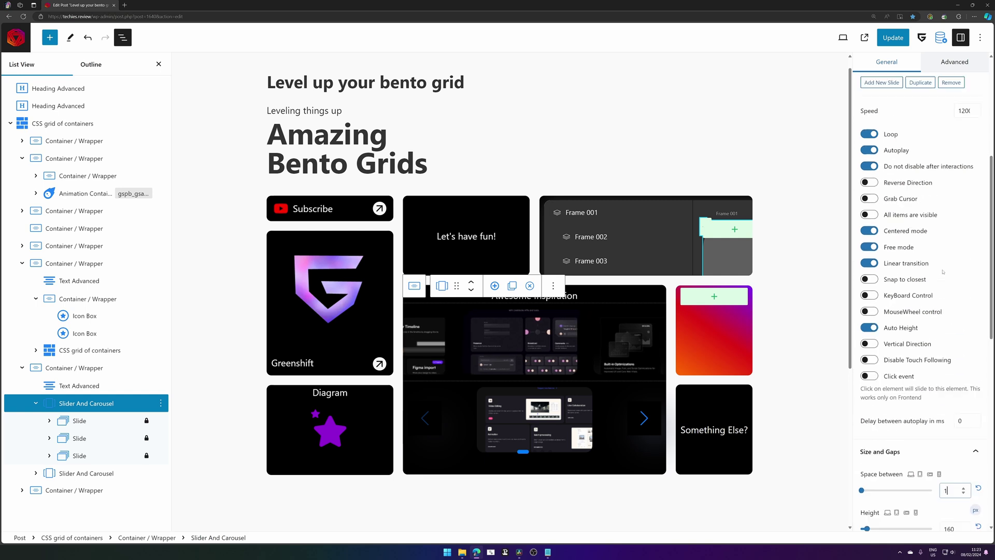
left_click_drag(871, 219, 875, 219)
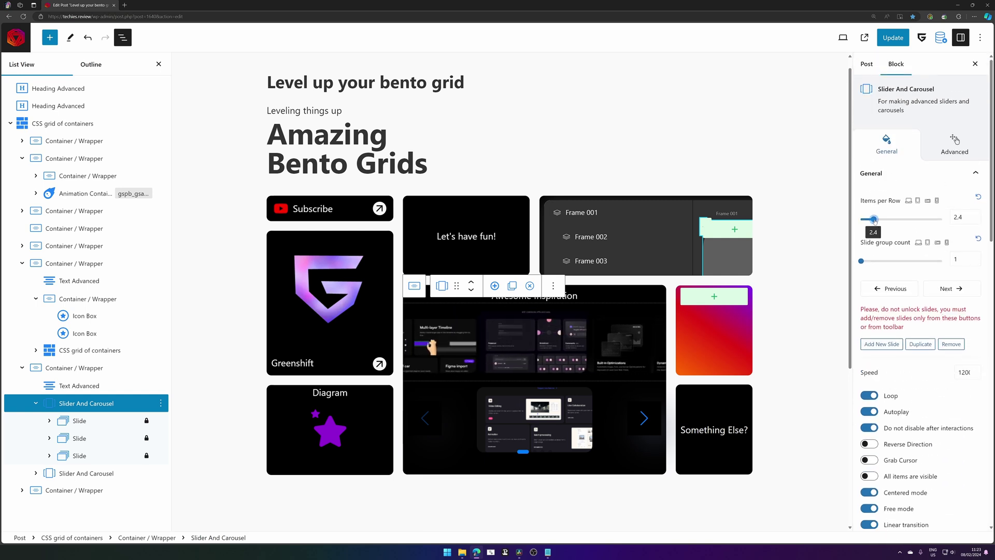
left_click(963, 216)
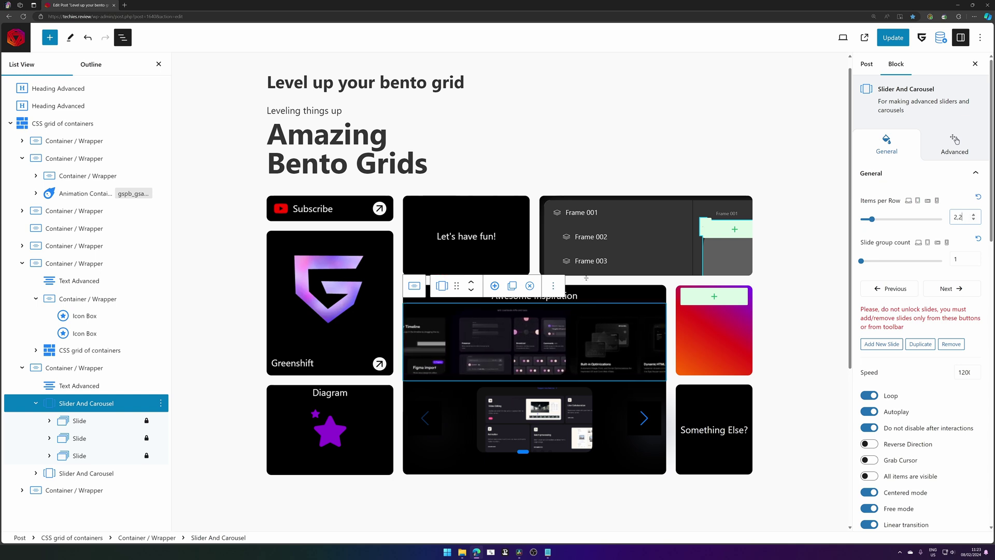
left_click(648, 417)
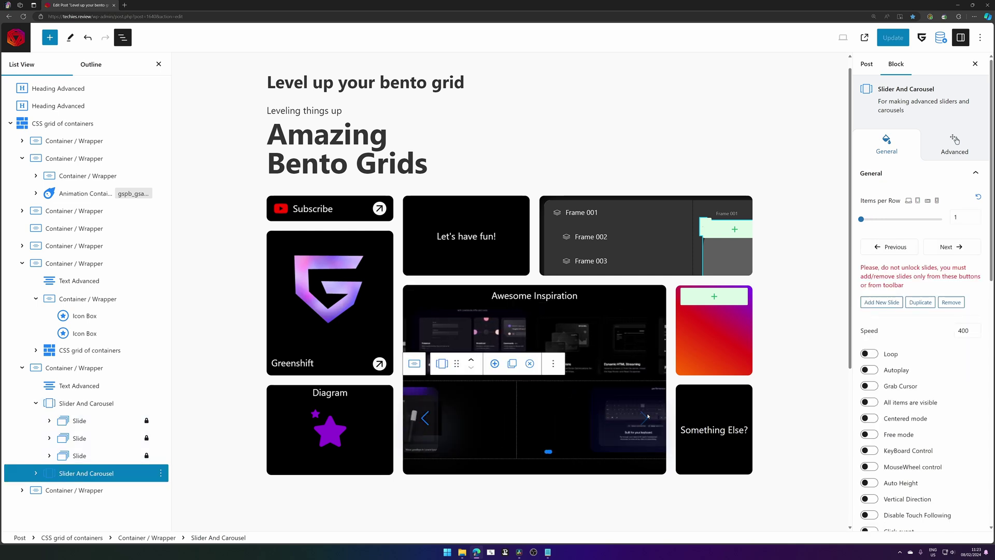
Select the whole lower carousel and set its speed to 1200
left_click(570, 417)
left_click(481, 359)
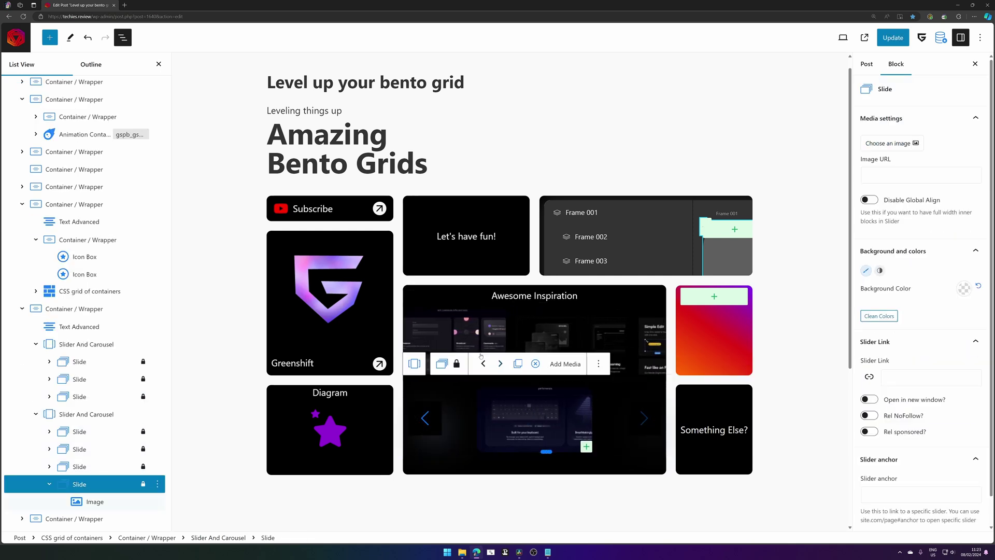
left_click(415, 364)
scroll(932, 234, "down", 3)
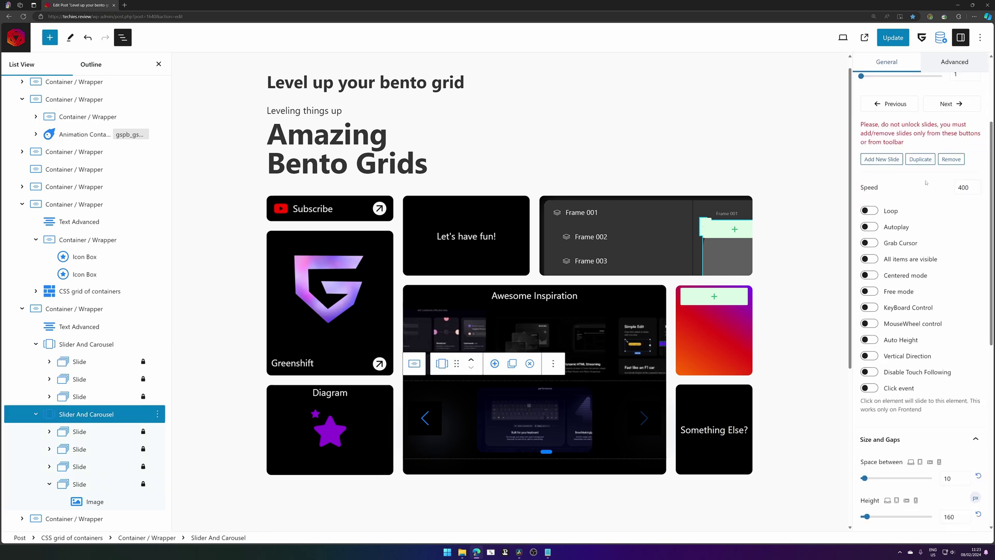
type("12")
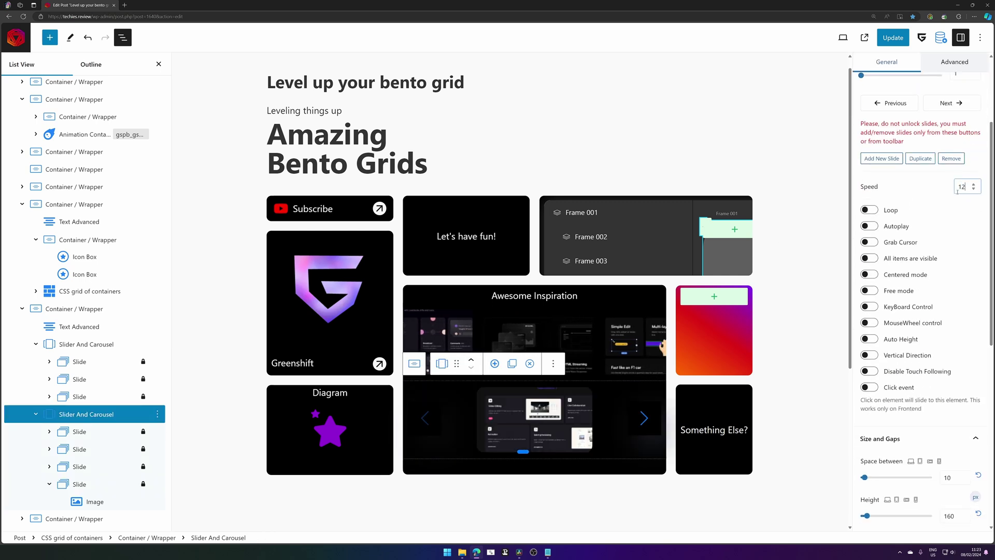
Turn on Loop, Autoplay, Do not disable after interactions, Free mode, Linear transition and Auto Height
left_click(869, 210)
left_click(869, 226)
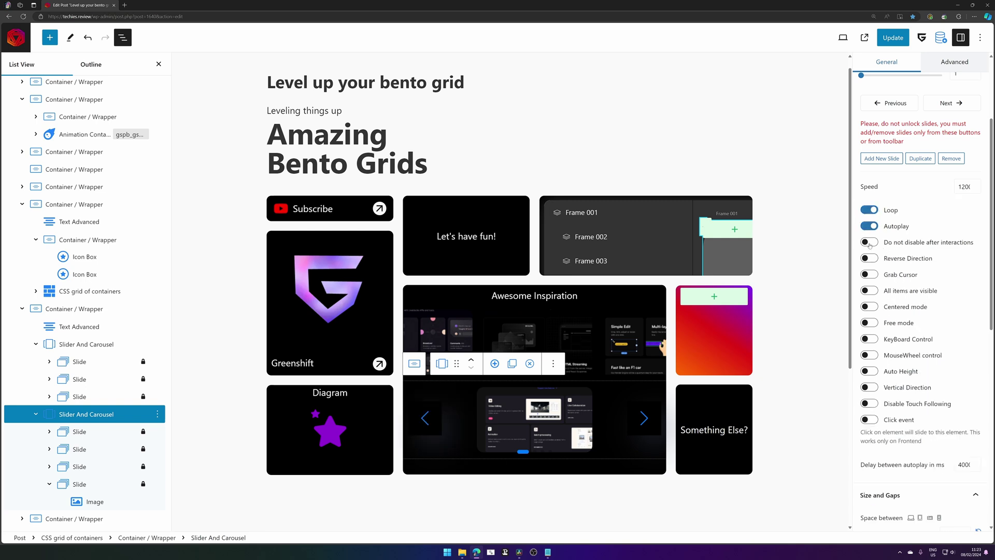
left_click(869, 242)
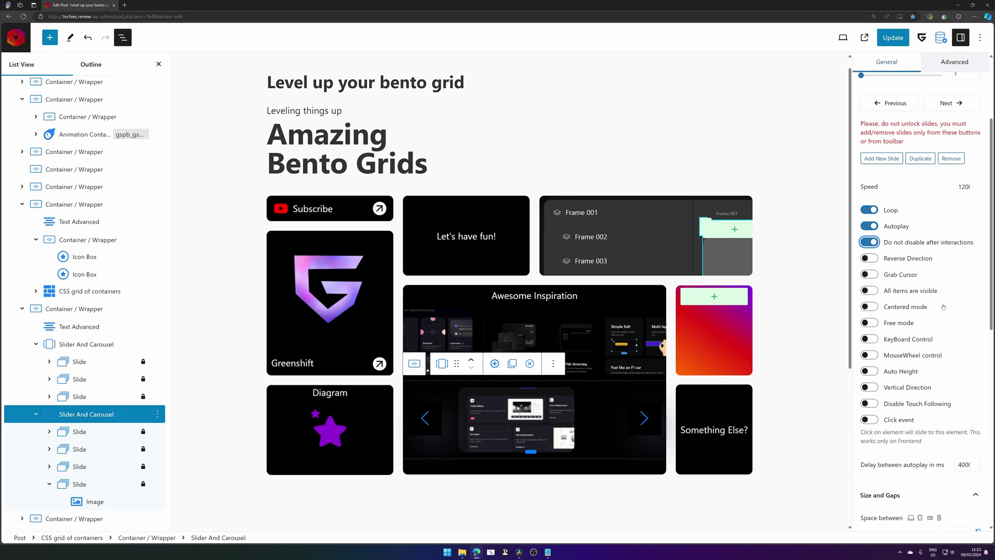
left_click(881, 324)
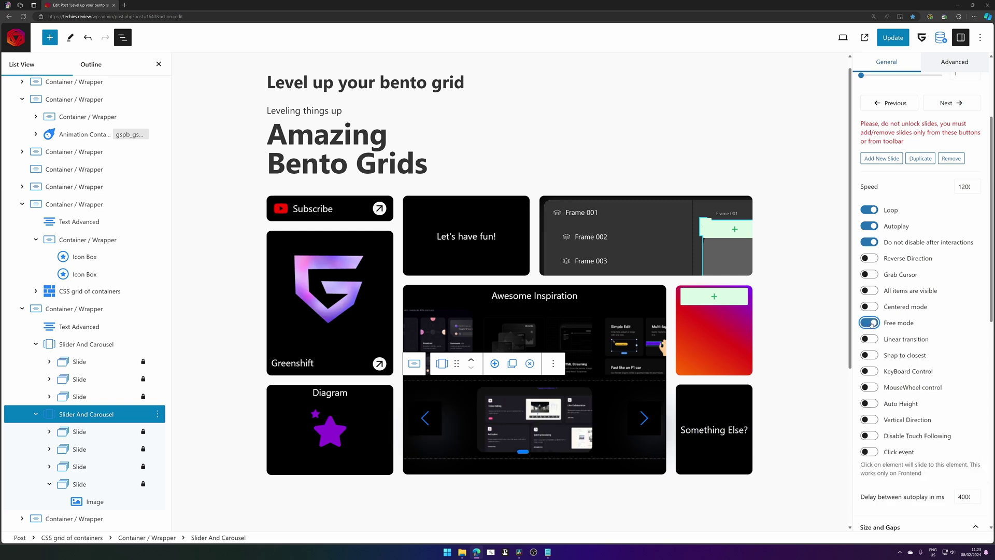
left_click(884, 340)
scroll(884, 341, "down", 2)
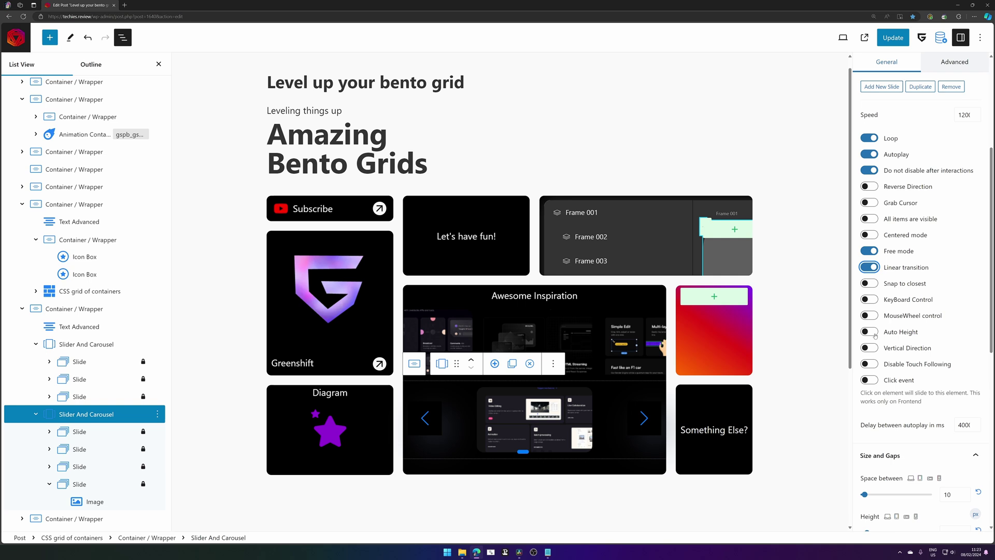
left_click(892, 336)
Set the autoplay delay to 0 and the space between slides to 1
scroll(915, 324, "down", 4)
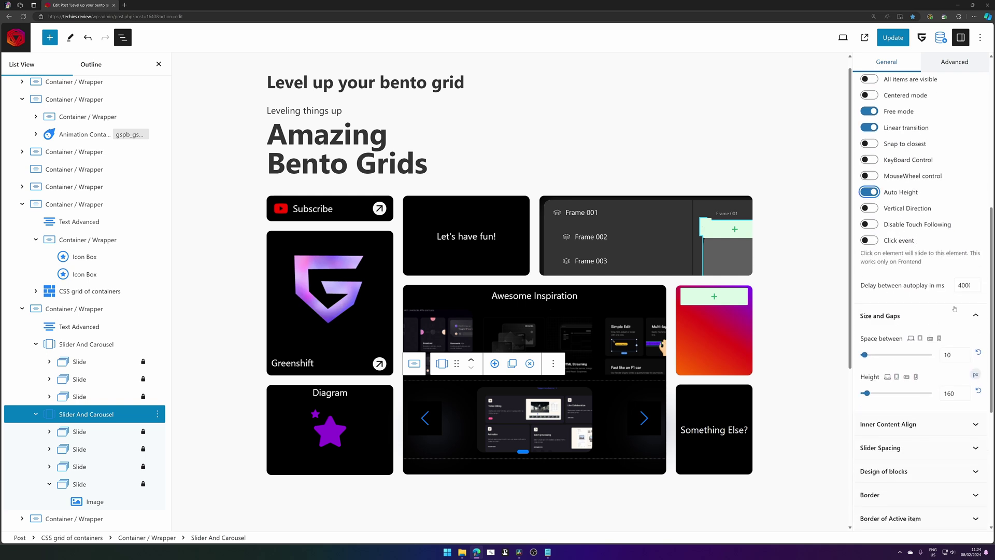
left_click(966, 286)
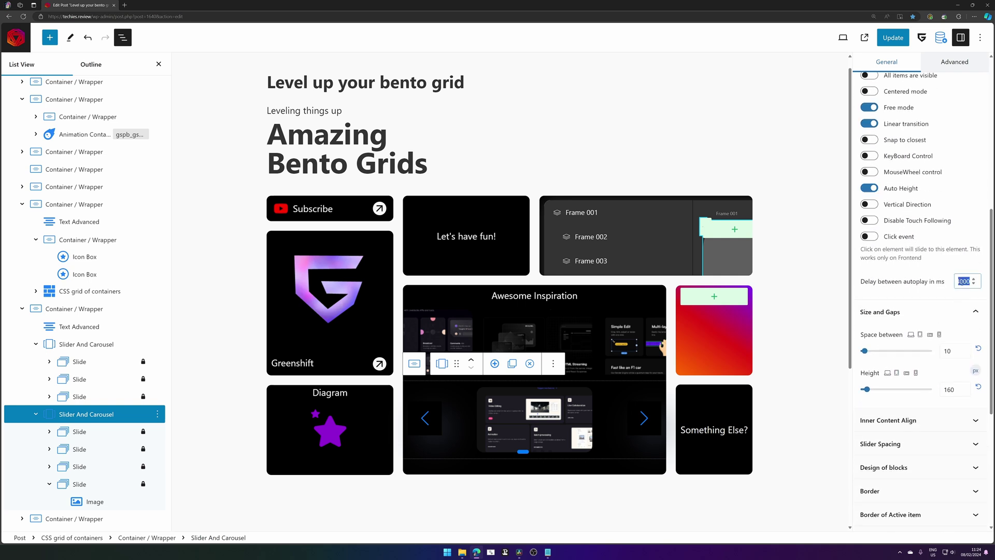
type("0")
scroll(920, 259, "down", 1)
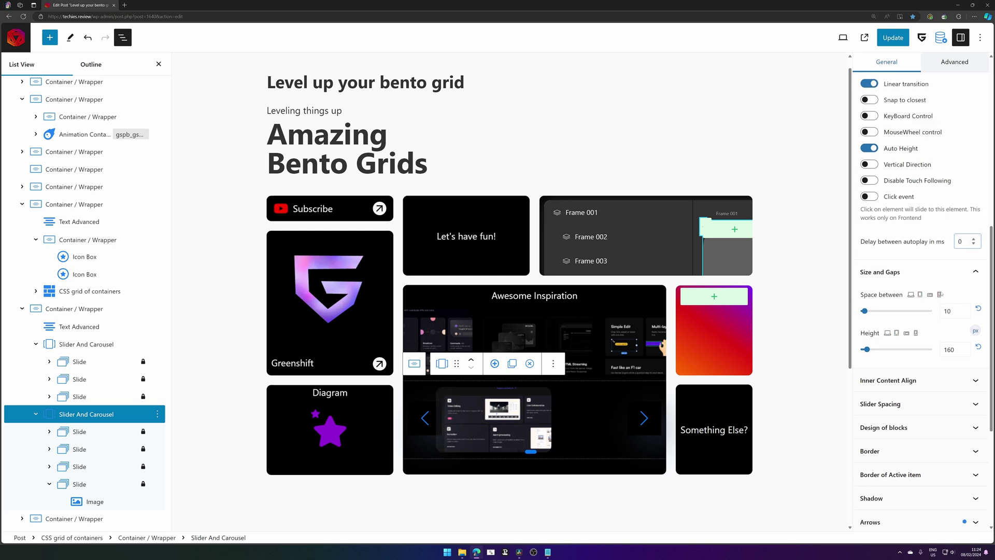
scroll(920, 259, "down", 1)
left_click(946, 279)
key("BackSpace")
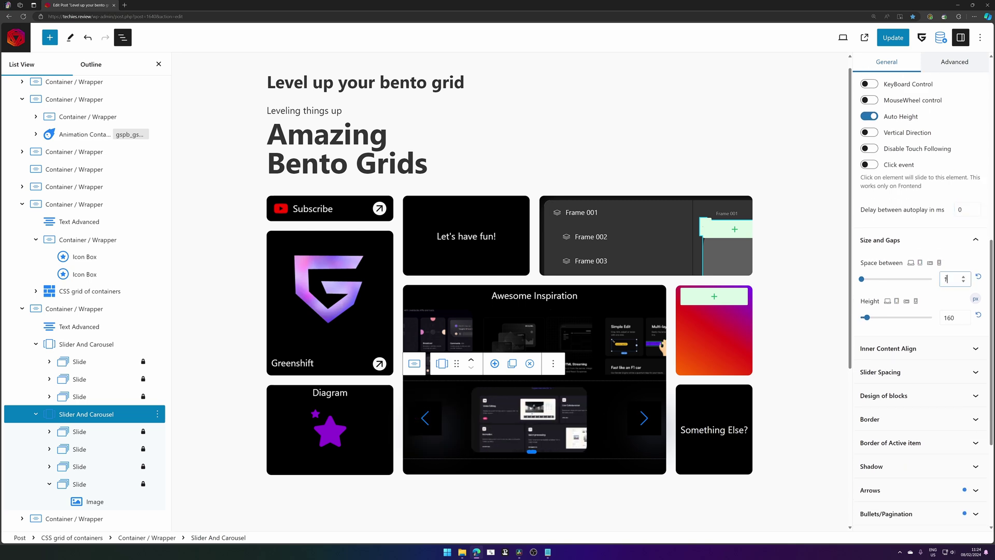
Switch off the lower carousel's navigation arrows and navigation bullets
scroll(896, 270, "down", 4)
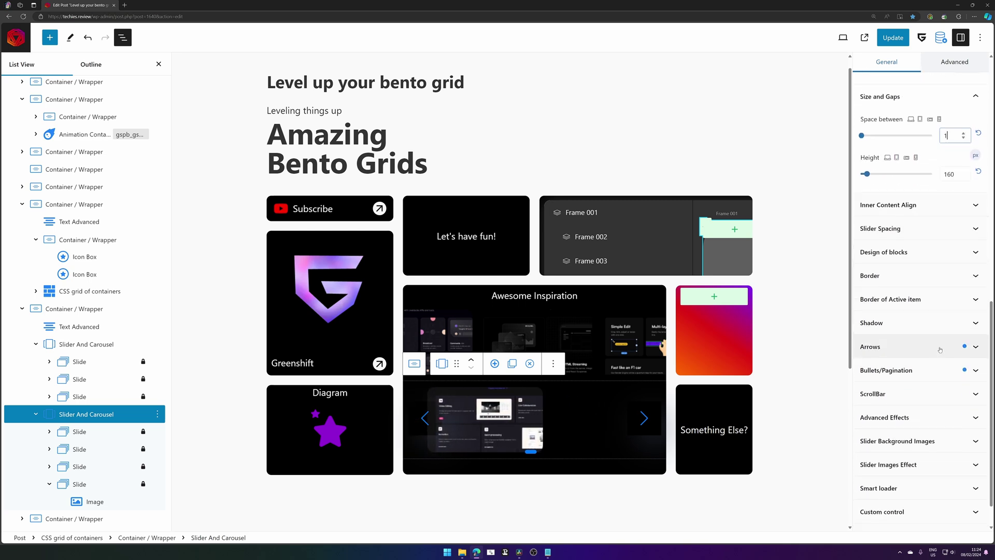
left_click(912, 347)
scroll(881, 233, "down", 4)
left_click(875, 212)
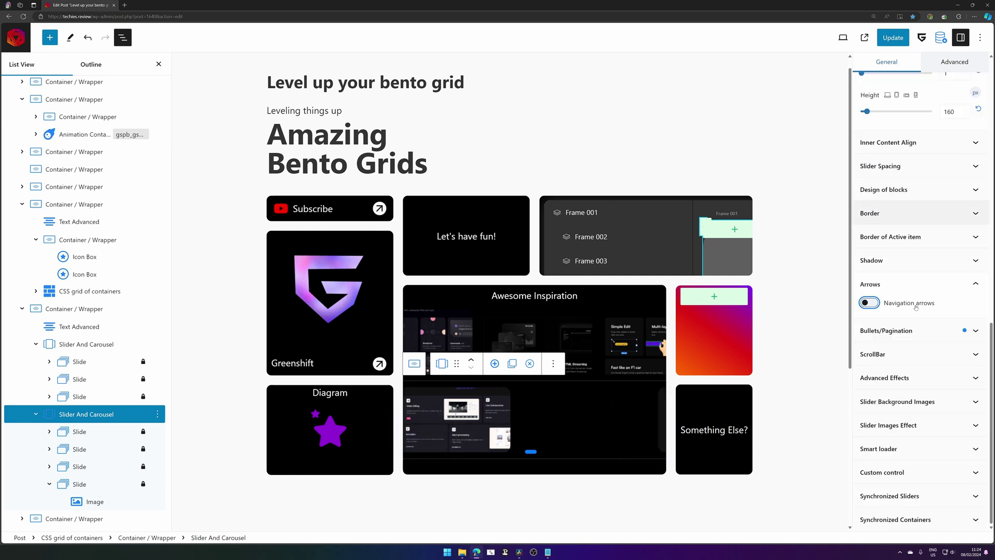
left_click(892, 327)
left_click(869, 321)
left_click(871, 321)
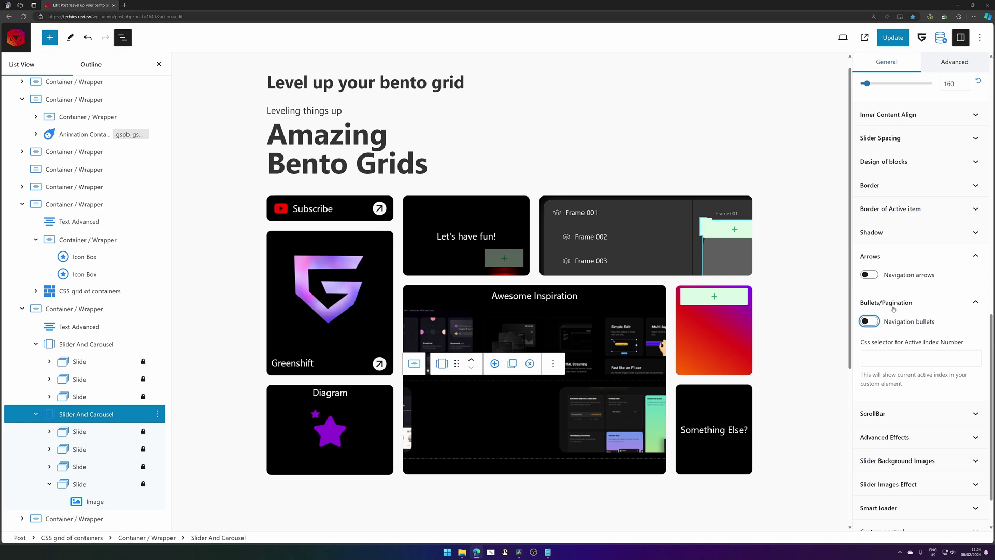
scroll(893, 309, "up", 15)
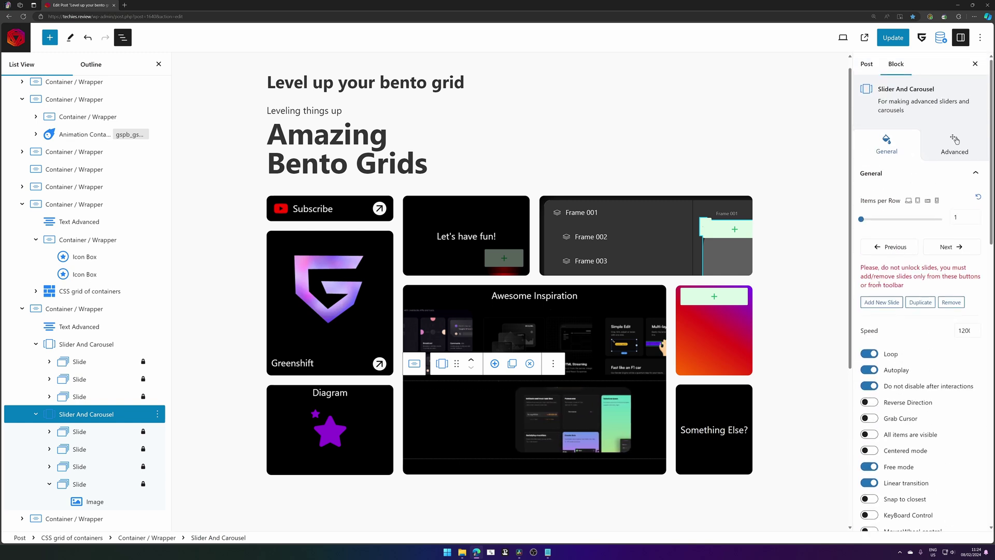
Set the lower carousel to 2.2 items per row and save the post with Ctrl+S
left_click_drag(862, 222, 873, 220)
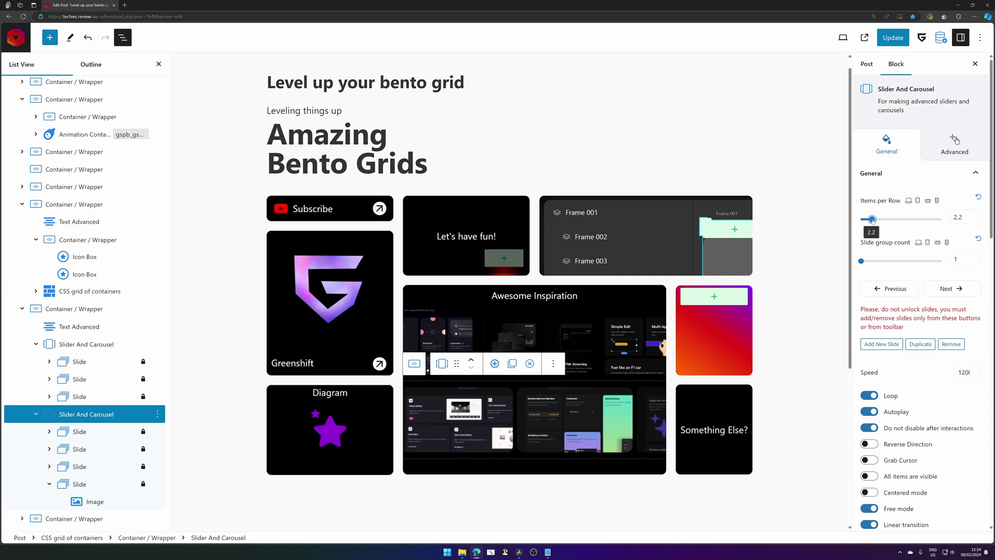
key("ctrl+s")
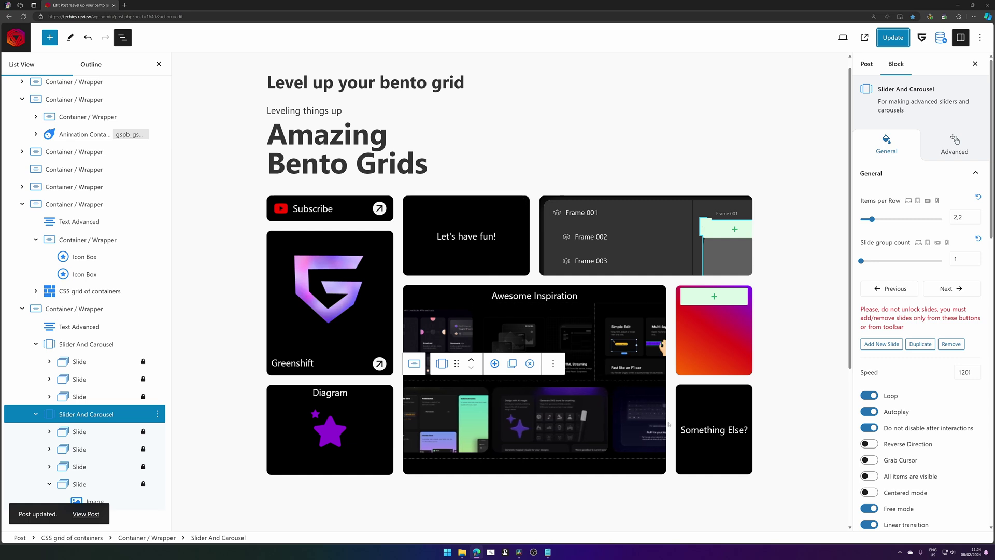
left_click(87, 345)
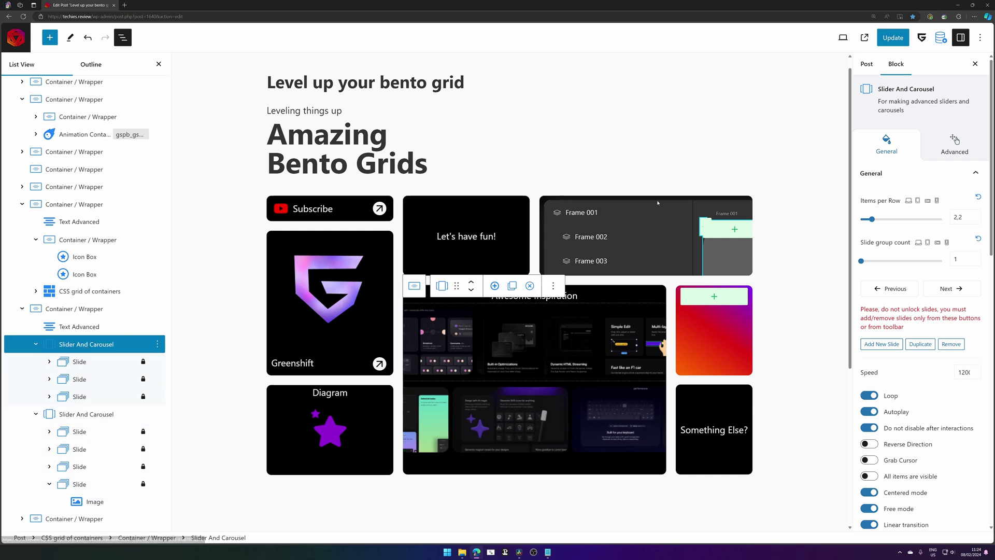
left_click(610, 203)
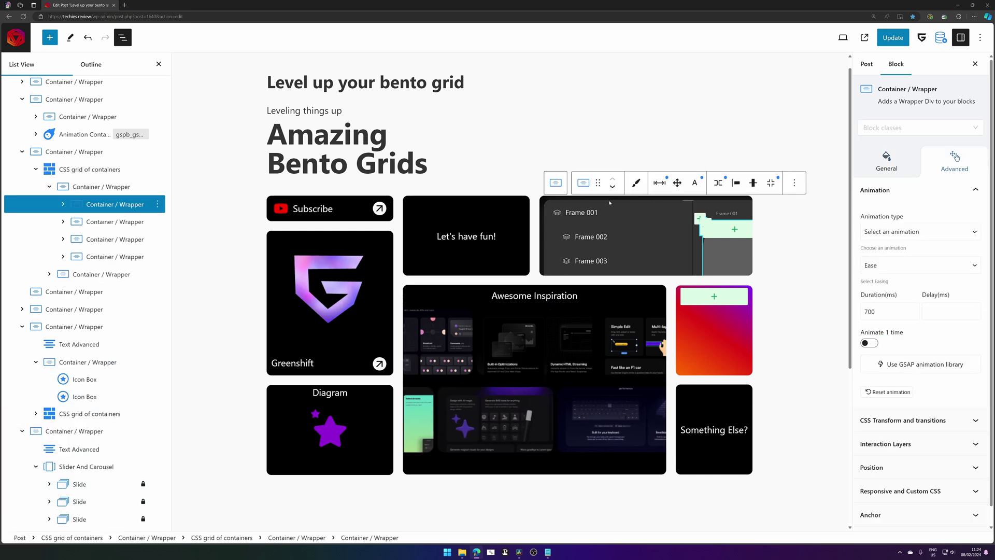
Give the first frames tile a dark grey hover background colour
left_click(695, 184)
left_click(753, 209)
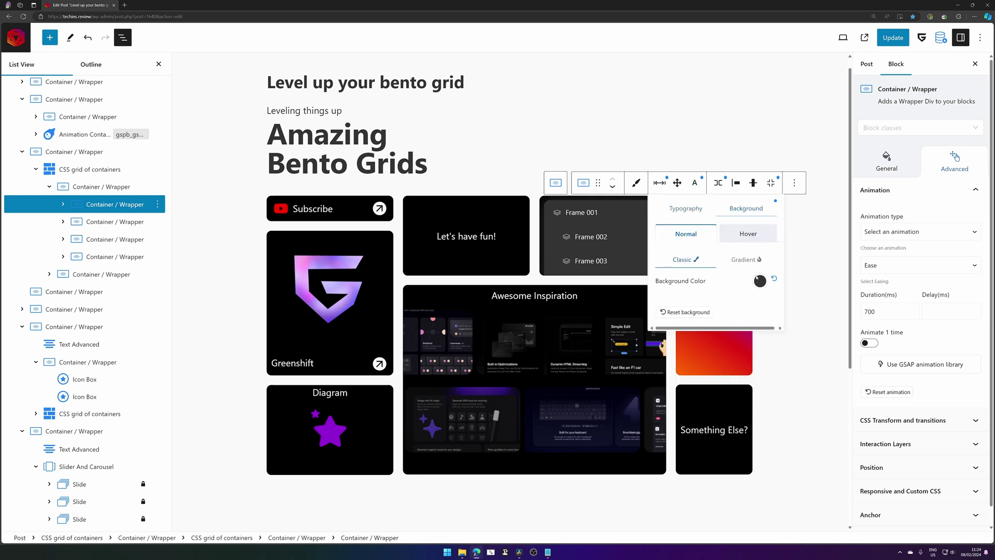
left_click(748, 233)
left_click(759, 342)
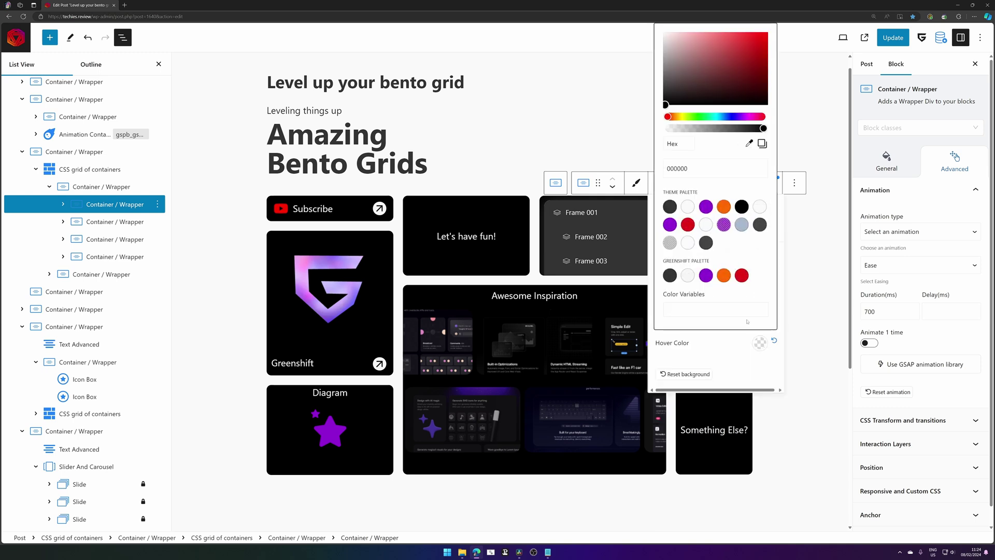
left_click(677, 88)
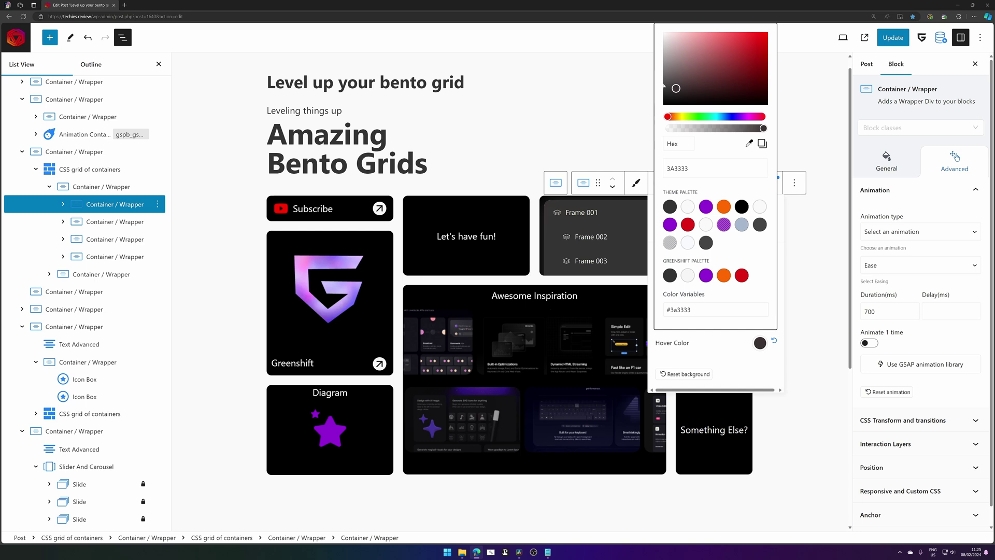
left_click_drag(675, 88, 665, 85)
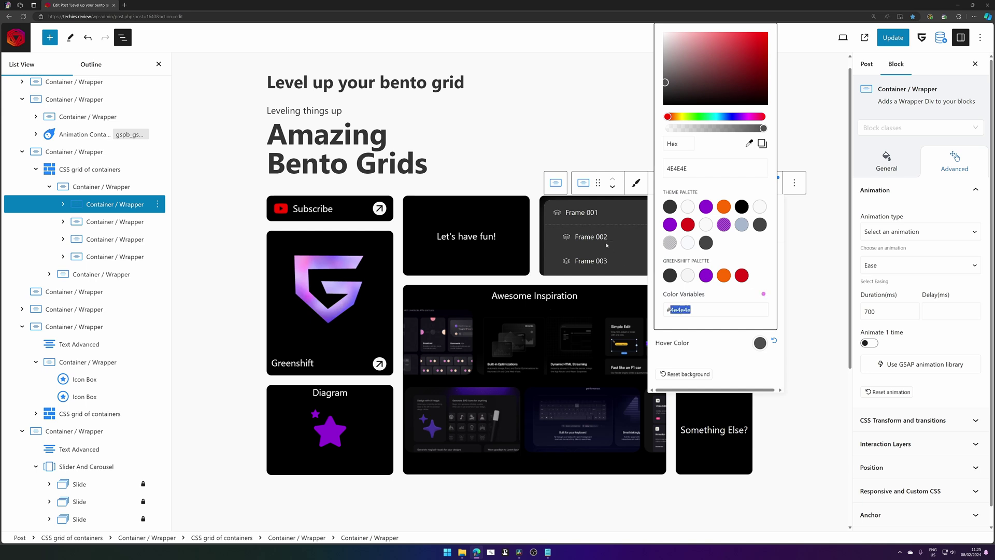
Open the next tile's hover background colour chooser, then dismiss it
left_click(723, 228)
left_click(694, 208)
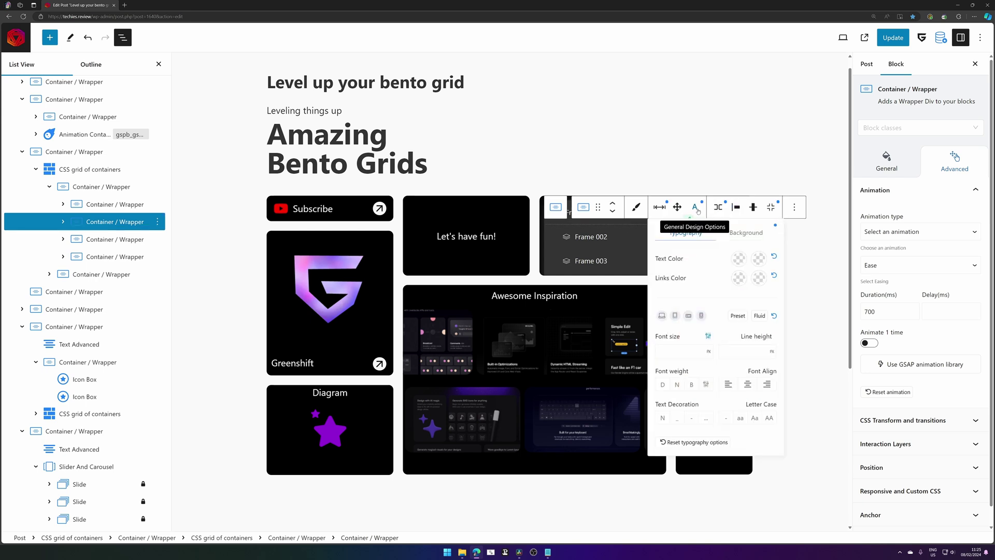
left_click(743, 233)
left_click(749, 255)
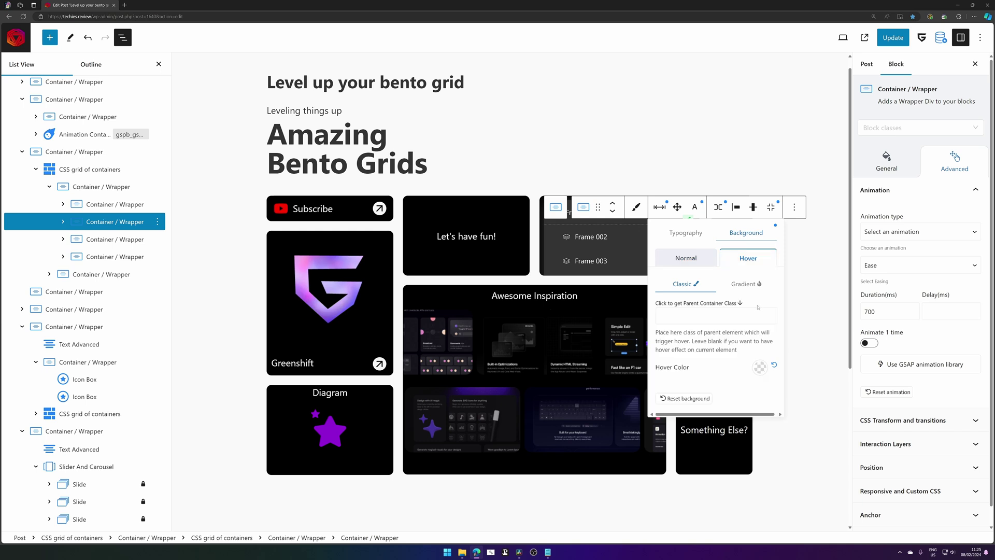
left_click(760, 367)
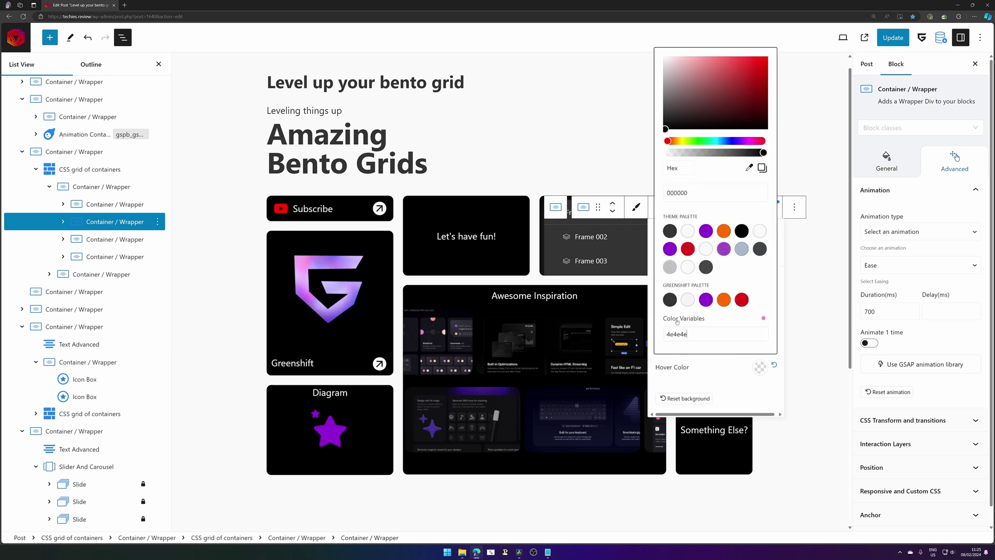
key("Escape")
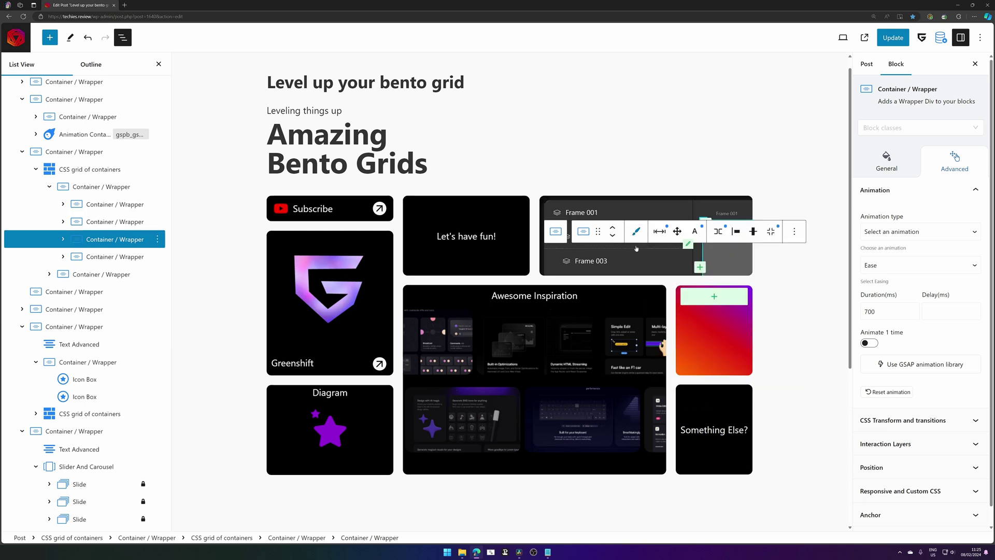
Set the next card's hover background colour to #4e4e4e
left_click(696, 233)
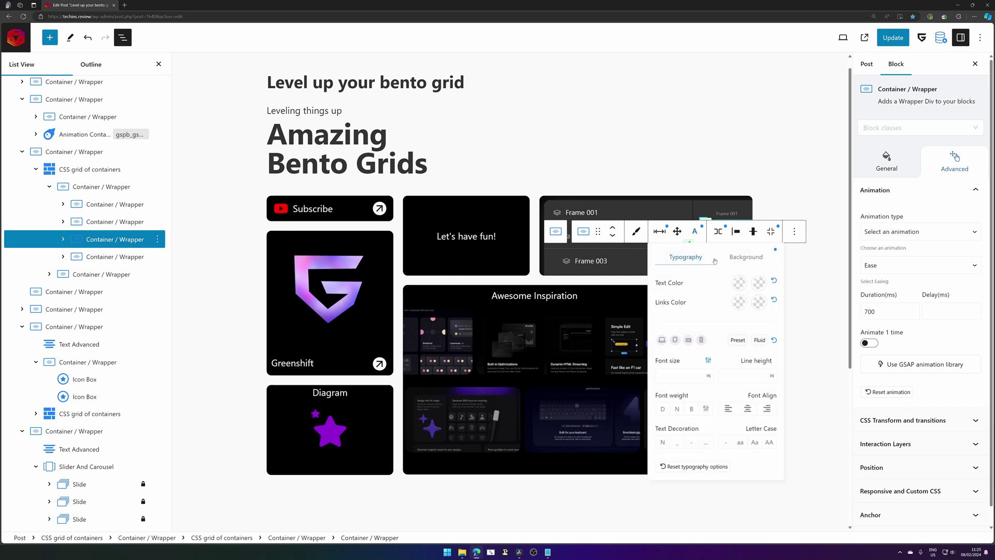
left_click(761, 263)
left_click(748, 282)
left_click(761, 392)
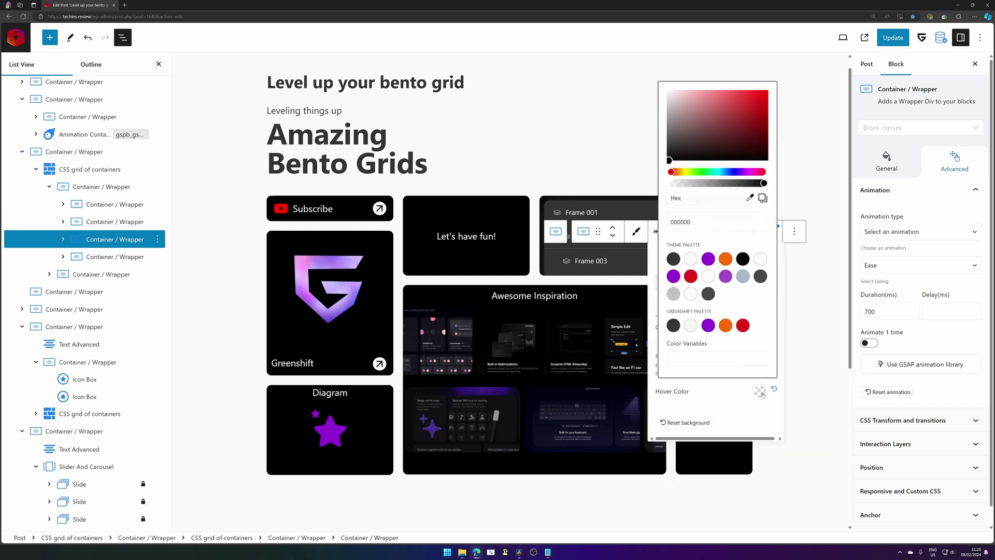
left_click(699, 355)
type("#4e4e4e")
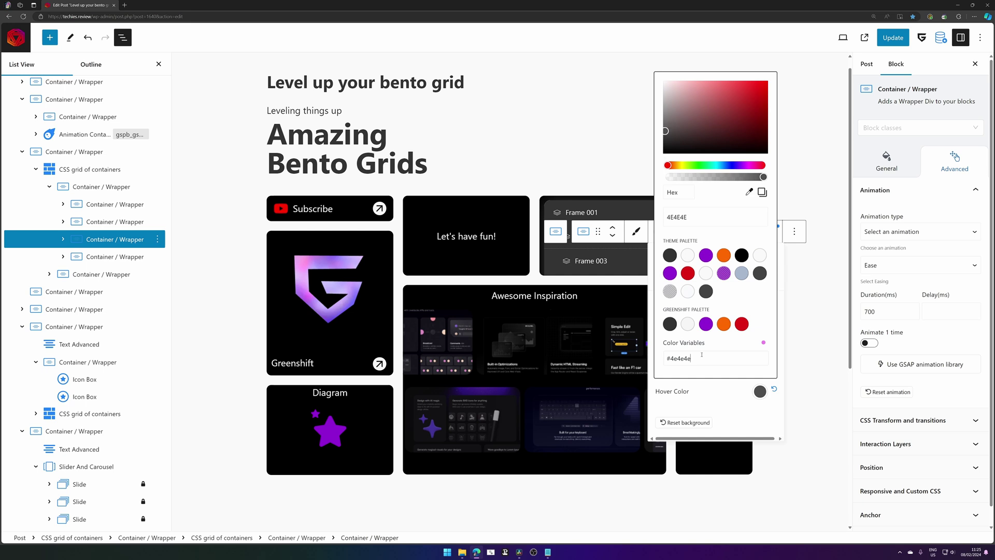
left_click(614, 226)
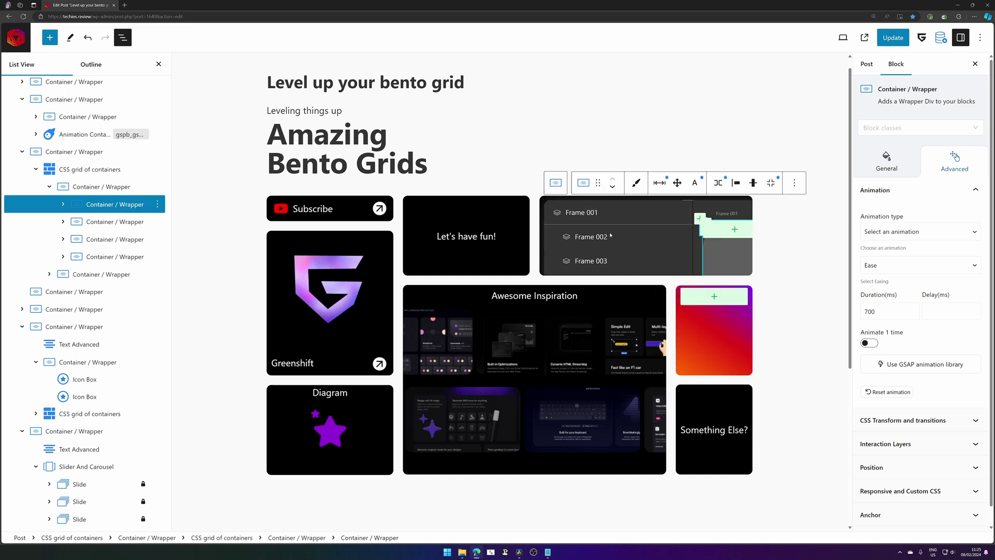
Open another card's hover background colour picker and start entering a hex value
left_click(694, 207)
left_click(746, 234)
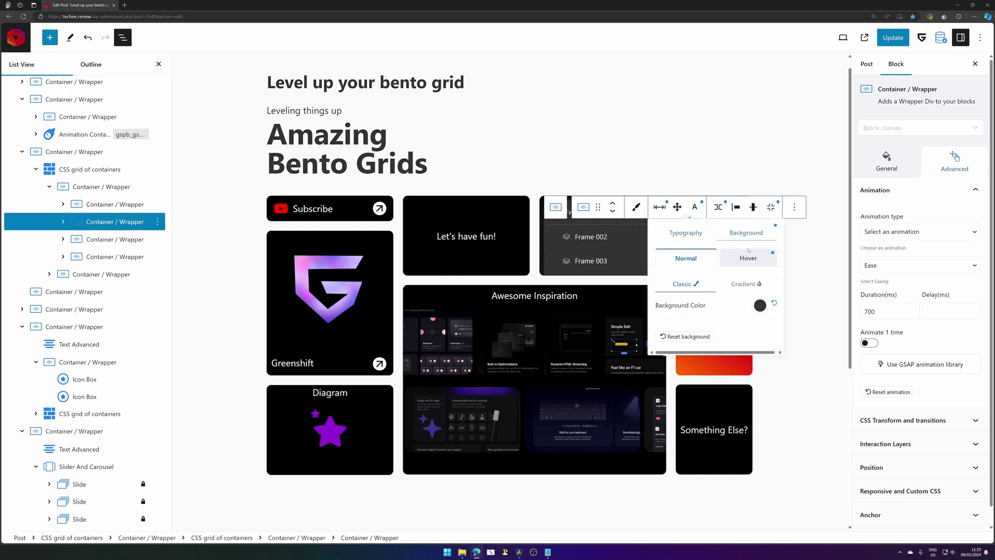
left_click(750, 260)
left_click(759, 367)
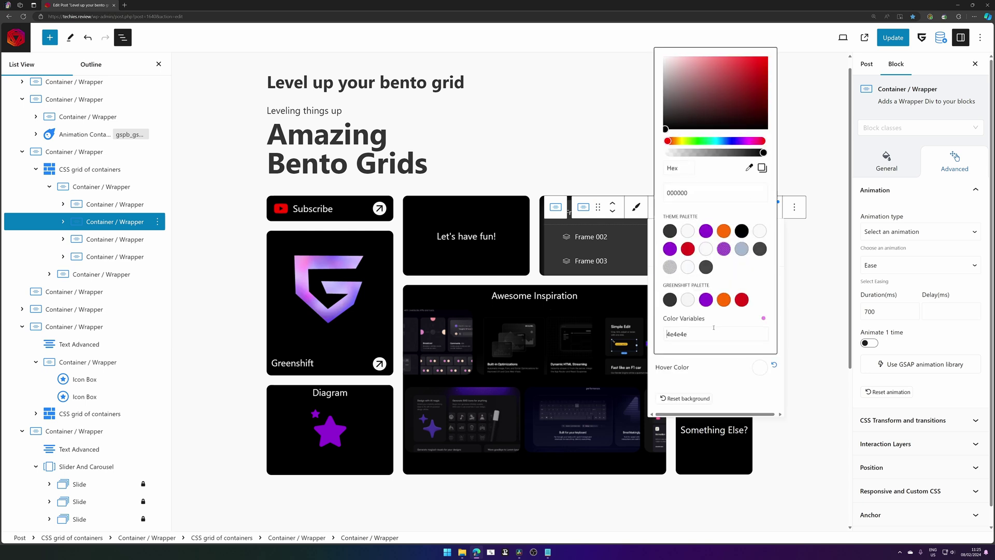
type("#")
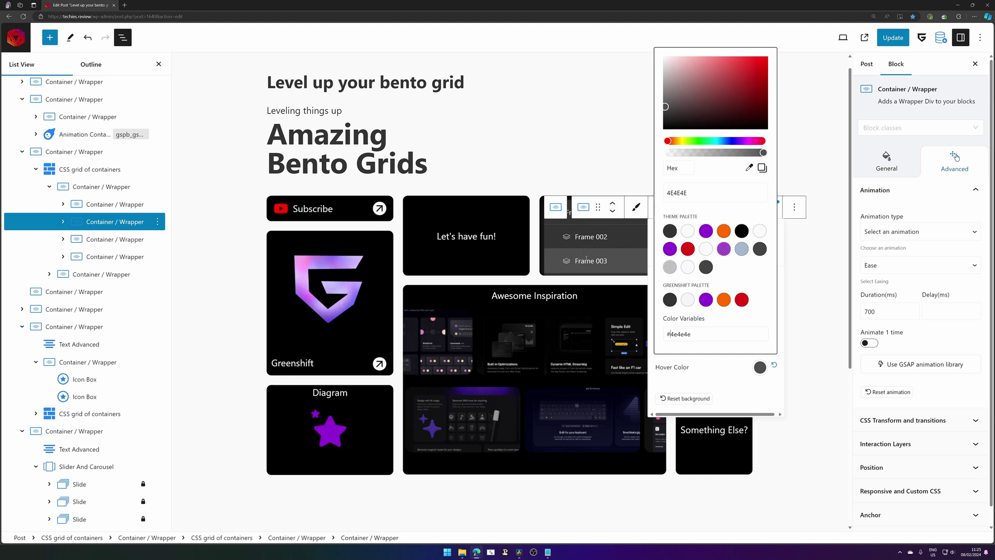
left_click(549, 162)
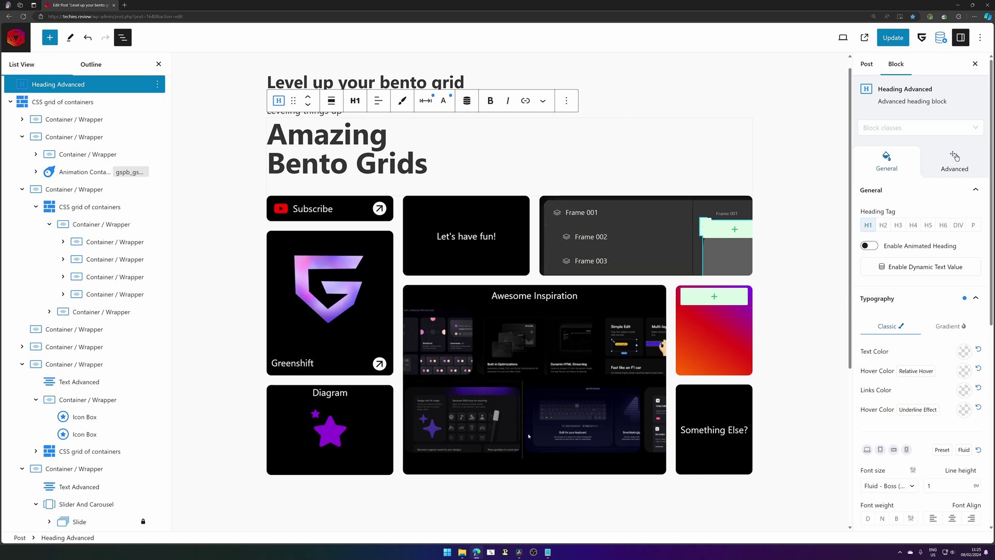
Update the post and view the live bento grid in a phone-width browser window
left_click(893, 38)
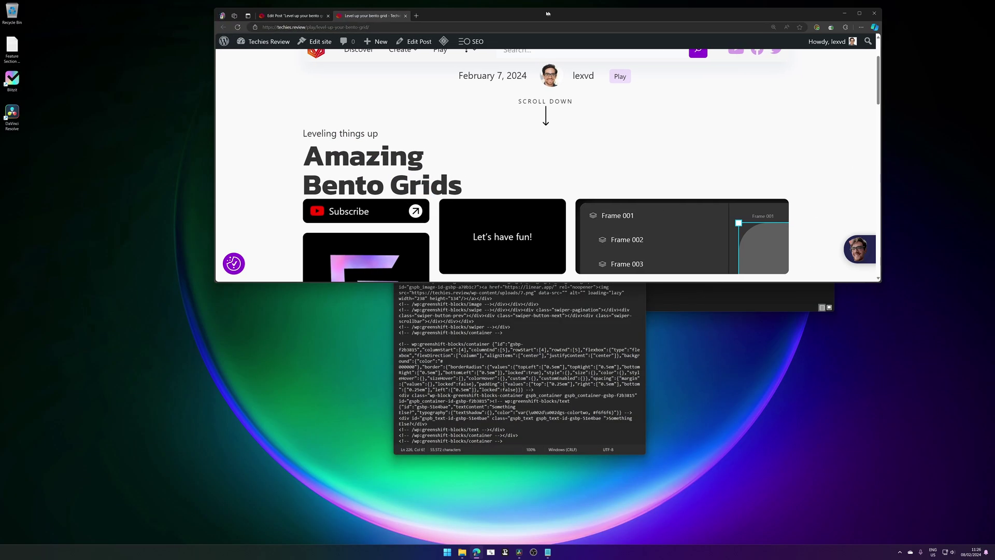
key("super+Down")
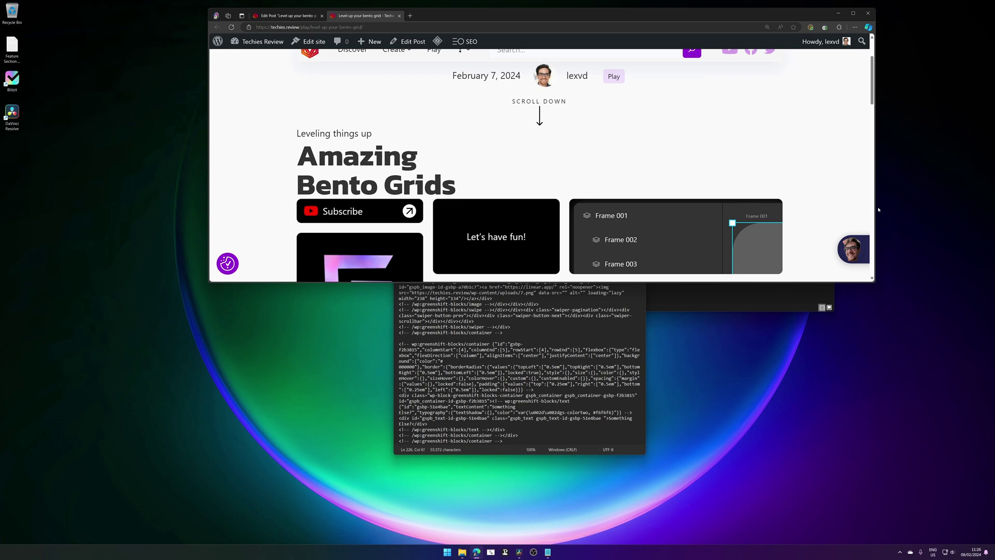
left_click_drag(877, 173, 413, 173)
scroll(357, 202, "down", 2)
scroll(357, 202, "down", 2)
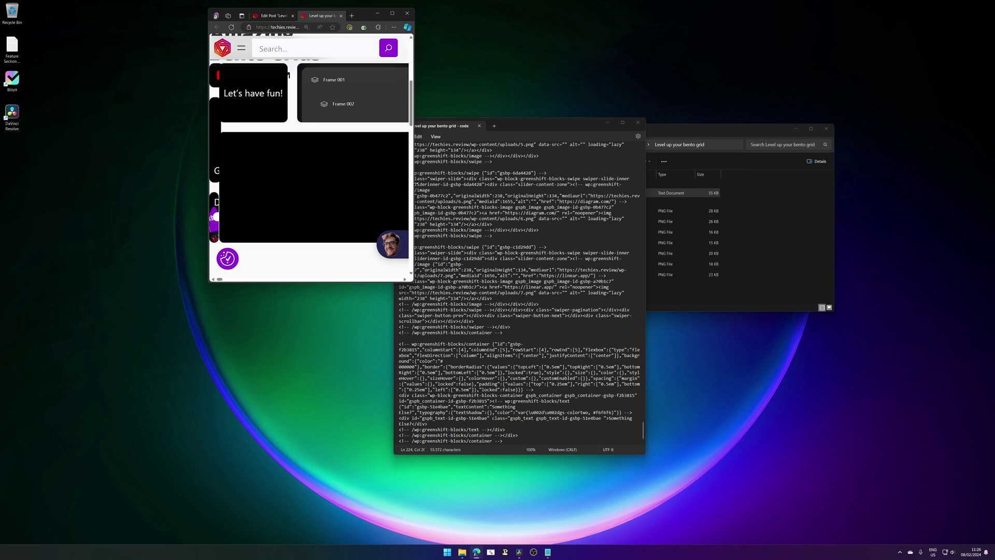
Widen the window, scroll the live page again, and maximize the browser
left_click_drag(414, 183, 626, 183)
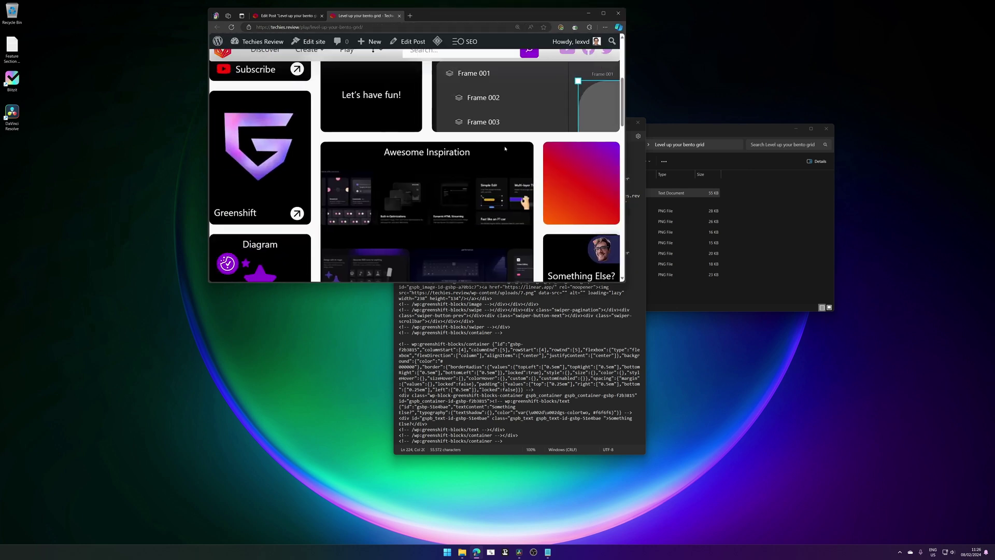
scroll(506, 171, "up", 2)
scroll(506, 172, "down", 2)
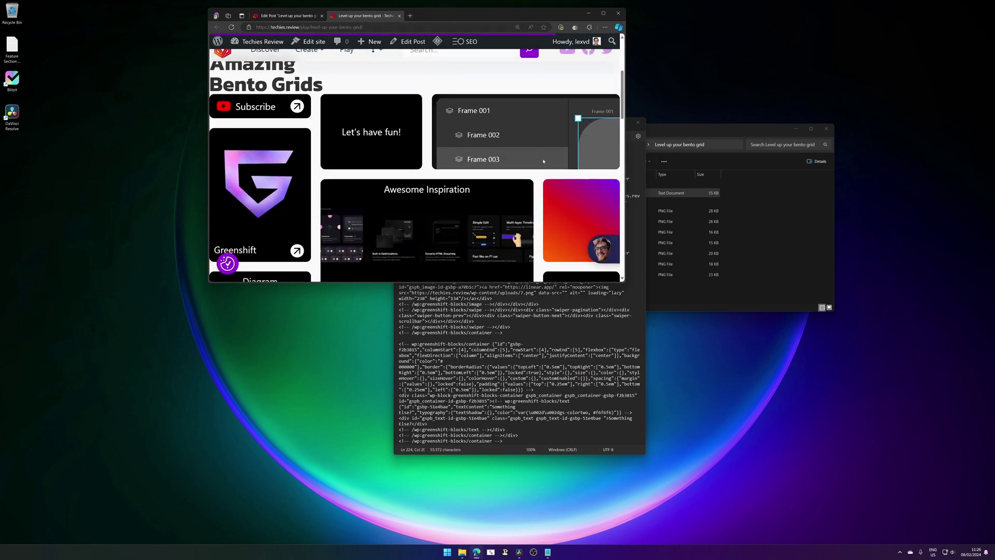
left_click(603, 14)
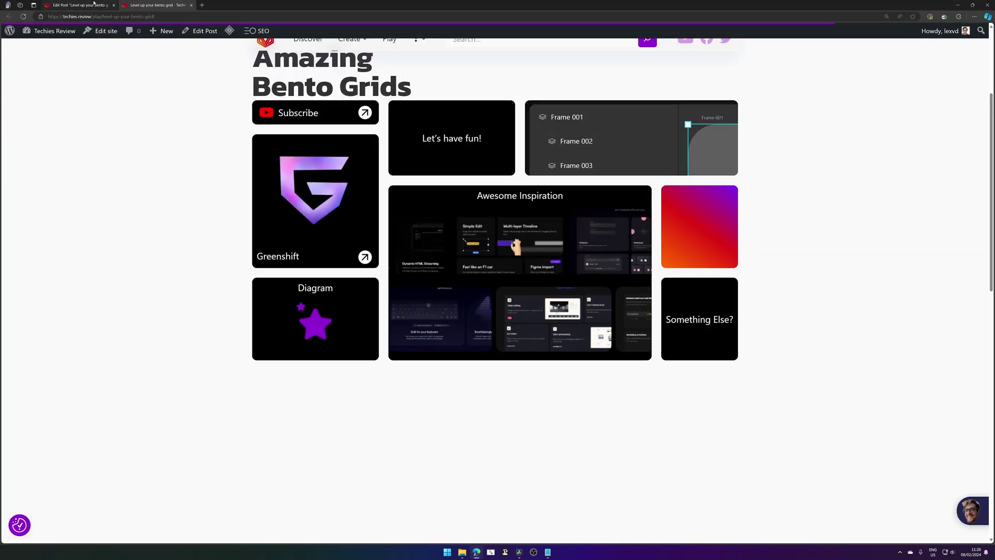
Back in the editor, select the CSS grid of containers and switch the preview to Tablet
left_click(78, 4)
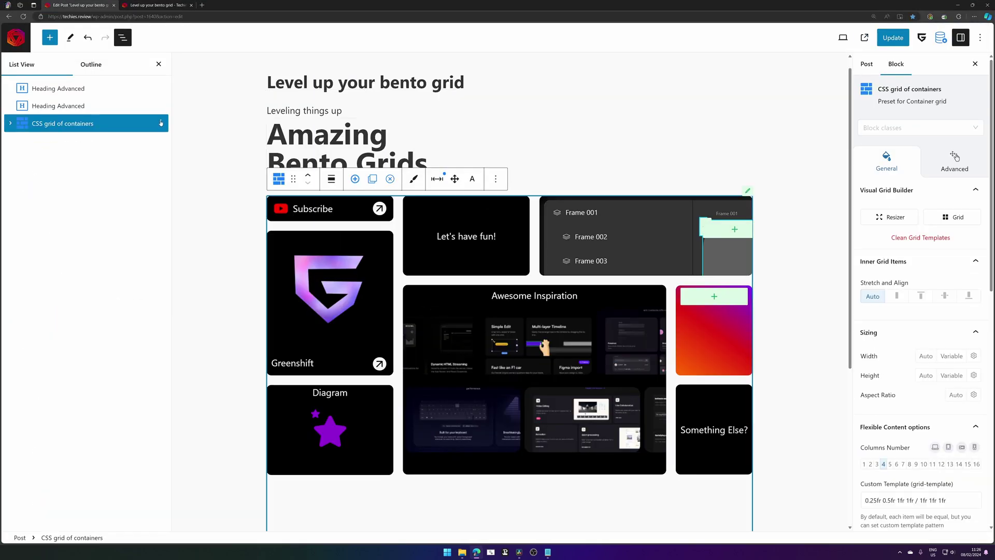
left_click(10, 124)
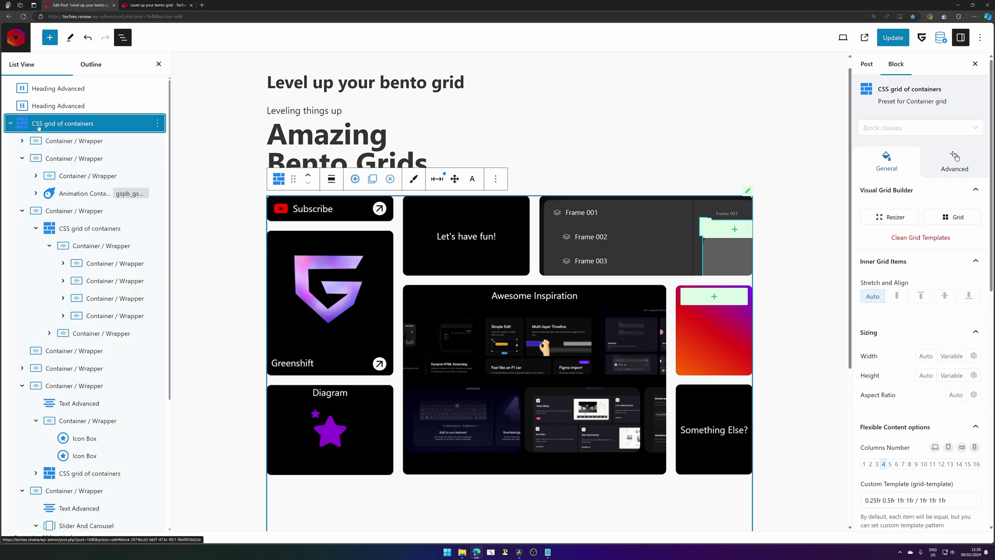
left_click(9, 125)
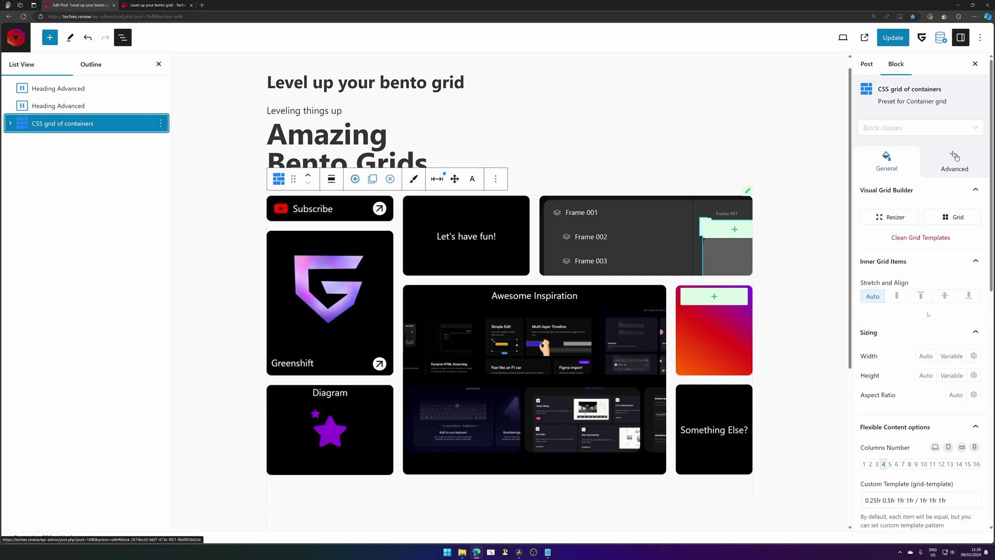
scroll(928, 314, "down", 5)
scroll(912, 259, "up", 4)
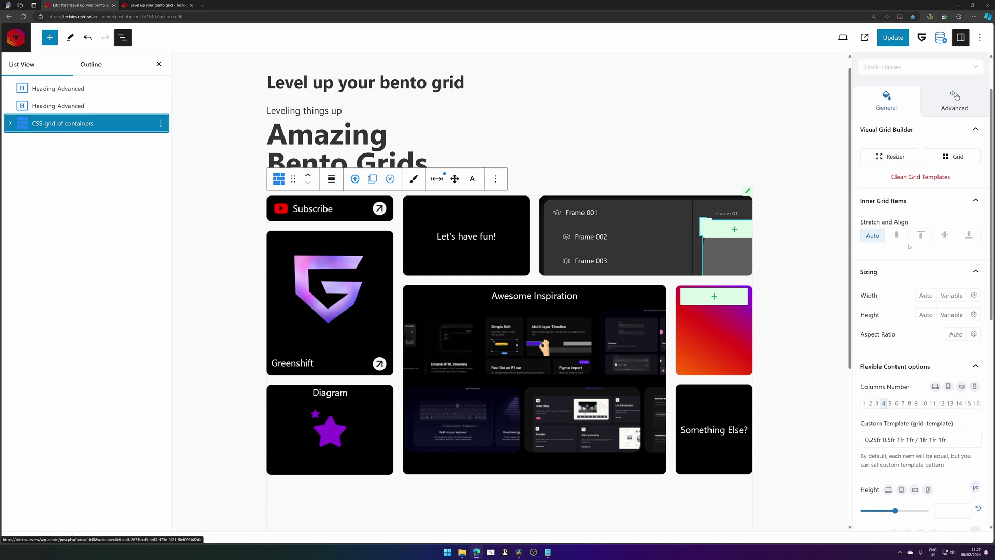
scroll(913, 237, "down", 1)
left_click(843, 37)
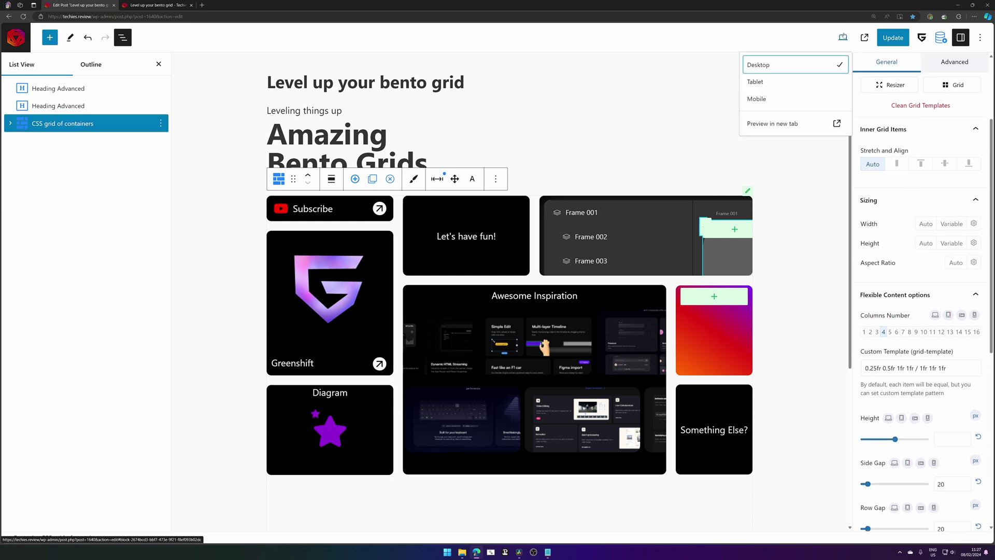
left_click(812, 83)
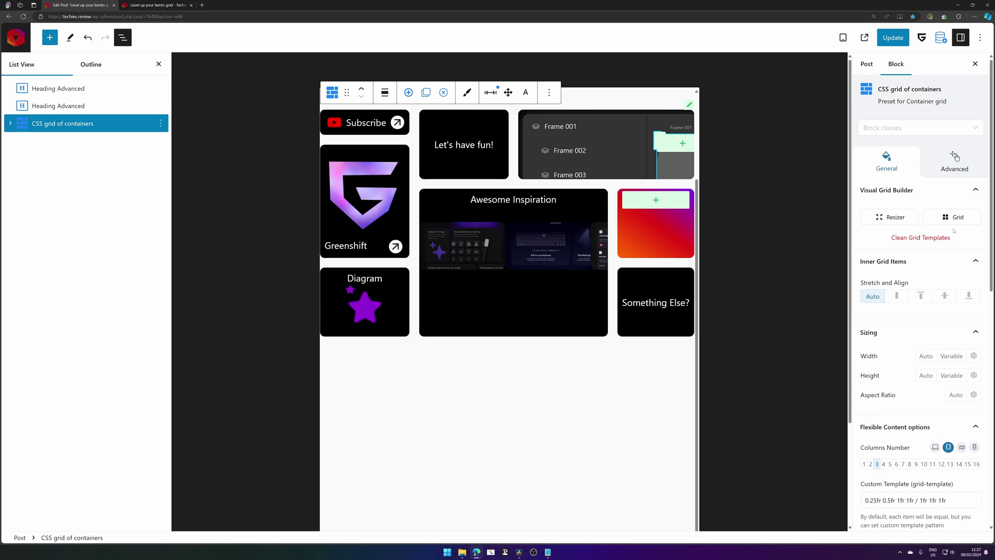
In the tablet Grid Builder, move items 8, 3 and 2 to reflow the cards into three columns
left_click(953, 218)
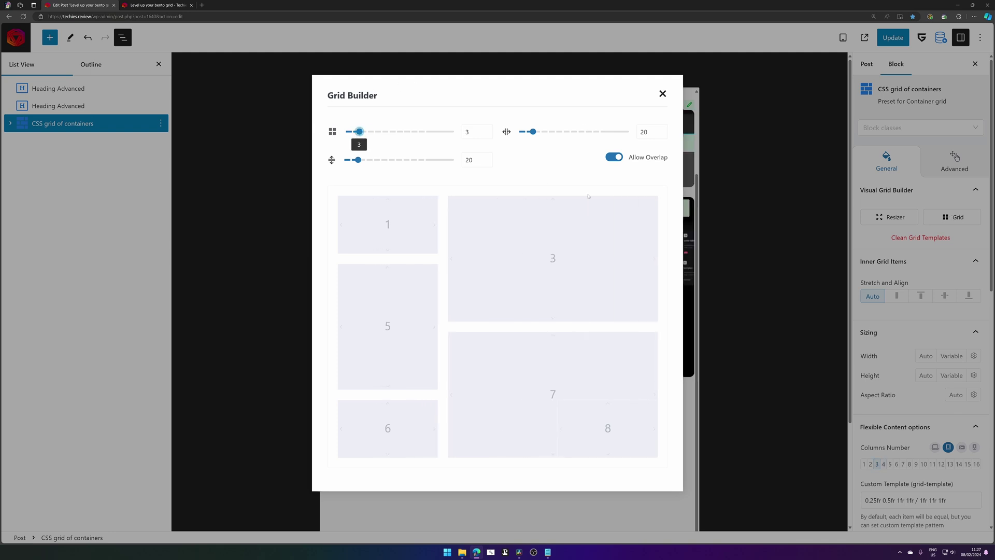
left_click(663, 94)
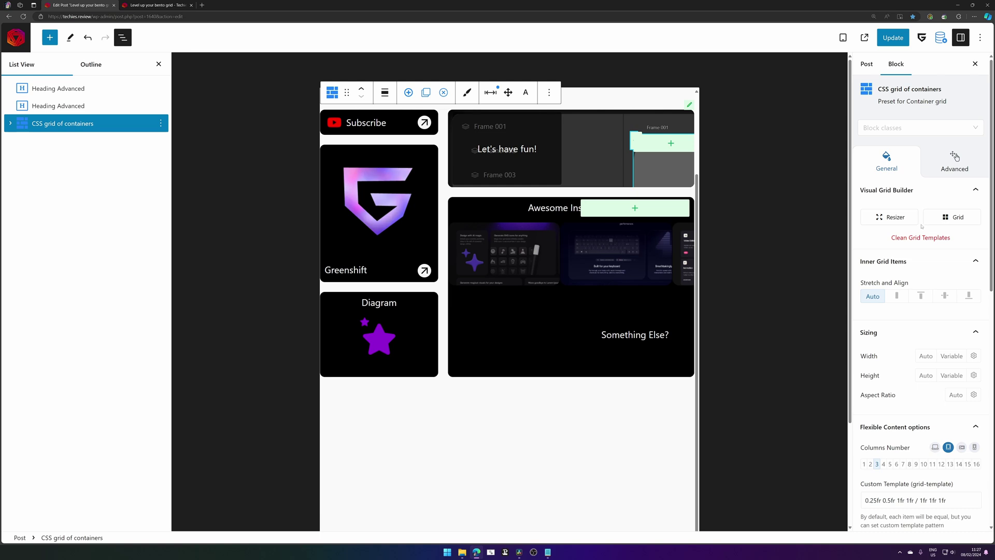
left_click(950, 218)
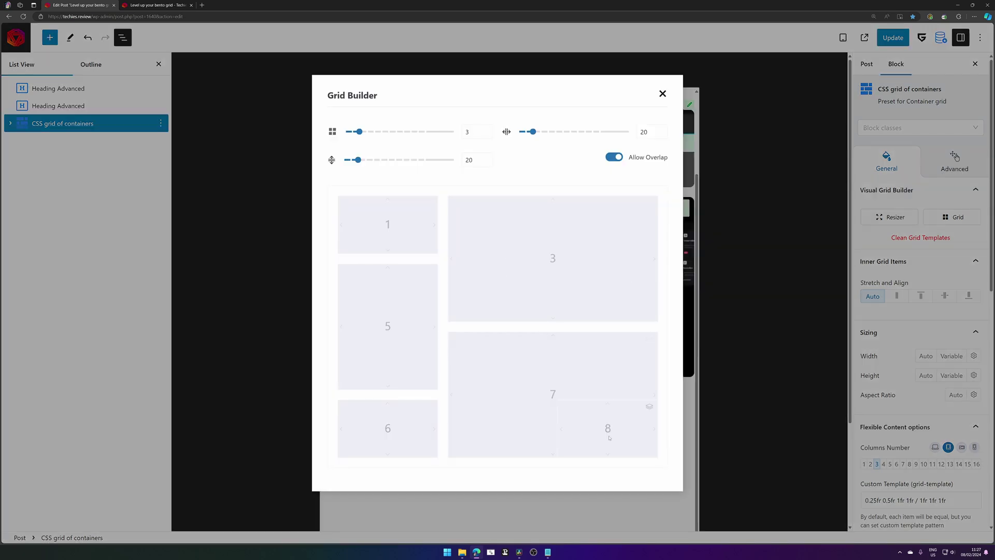
left_click_drag(610, 438, 601, 467)
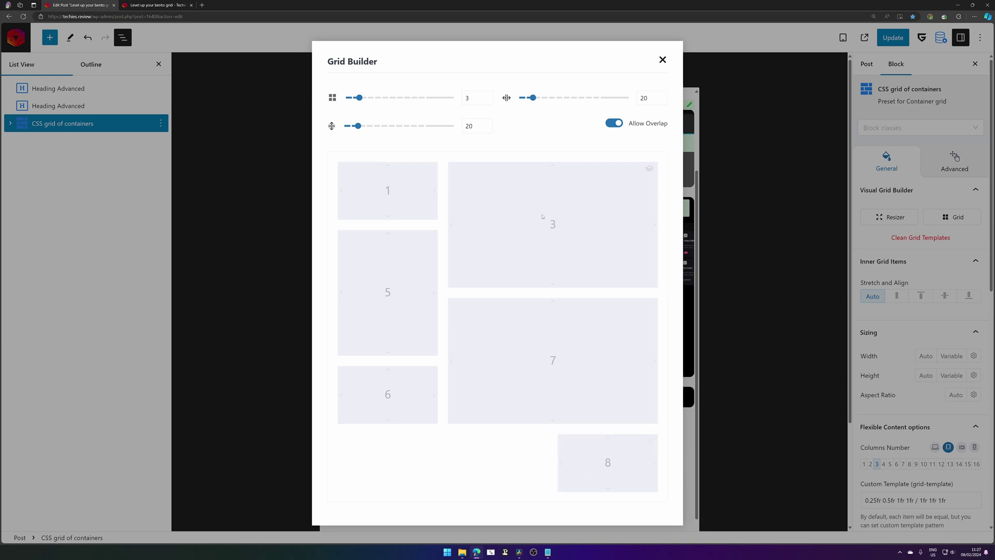
left_click_drag(543, 217, 497, 371)
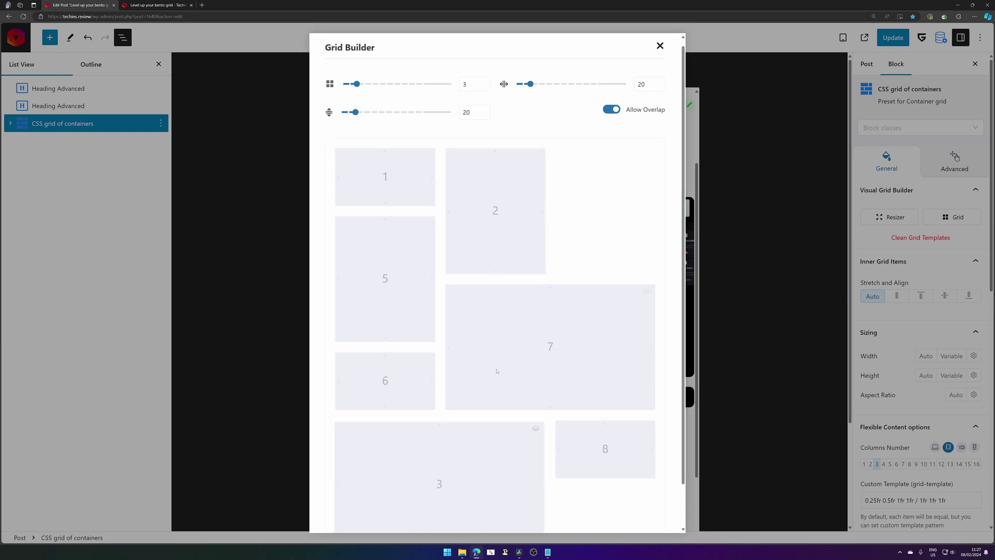
left_click_drag(497, 234, 602, 86)
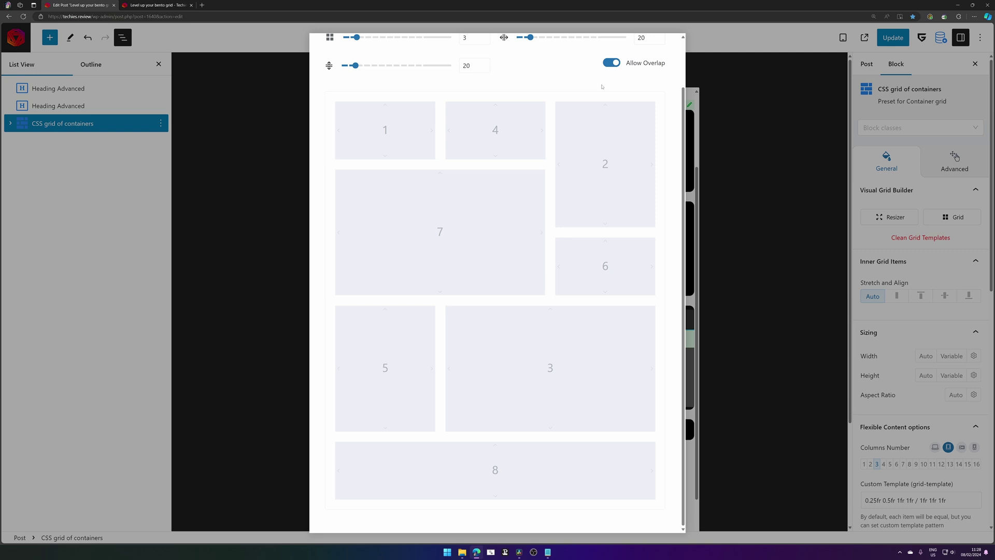
scroll(668, 65, "up", 2)
left_click(661, 52)
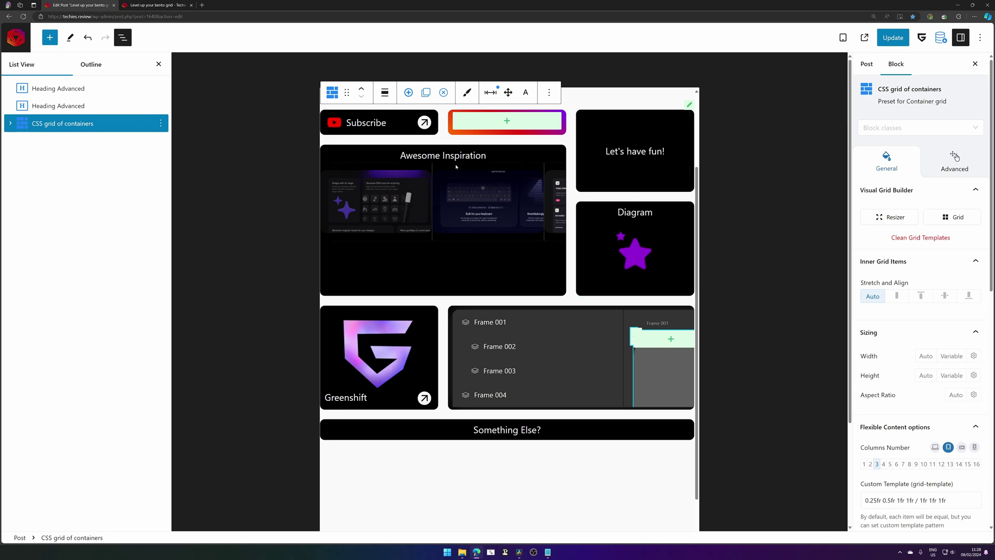
scroll(466, 207, "up", 3)
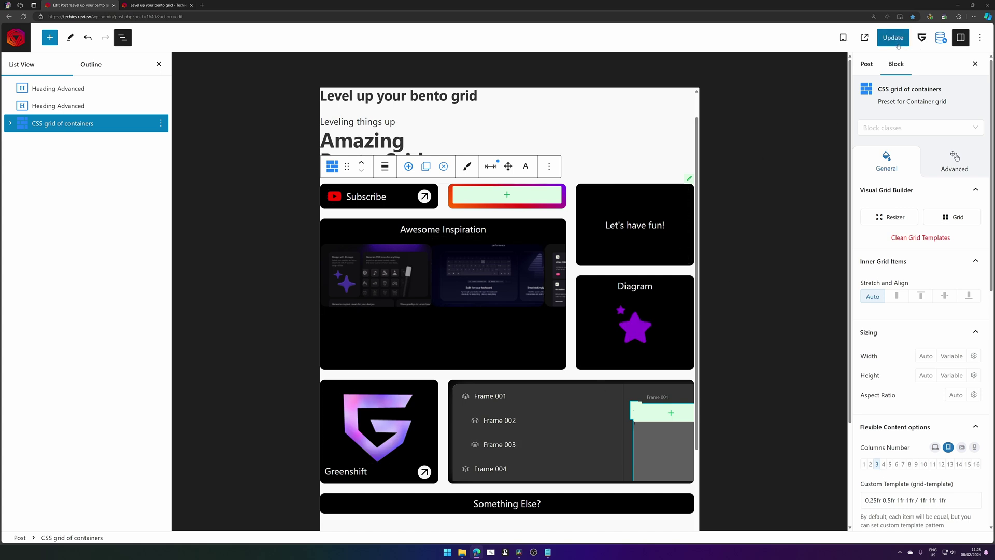
Update the post, check the live page at a tablet-like window width, then return to the editor
left_click(893, 38)
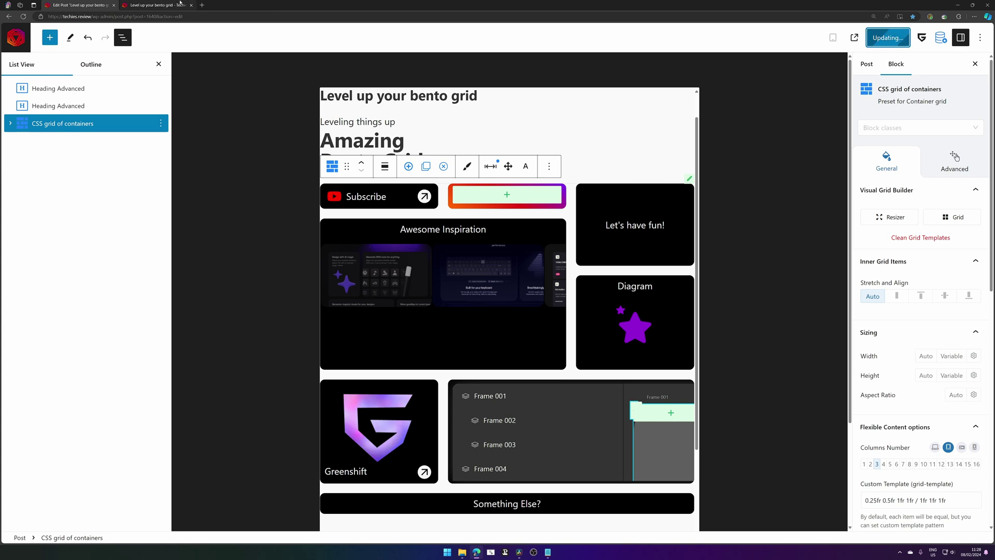
left_click(180, 5)
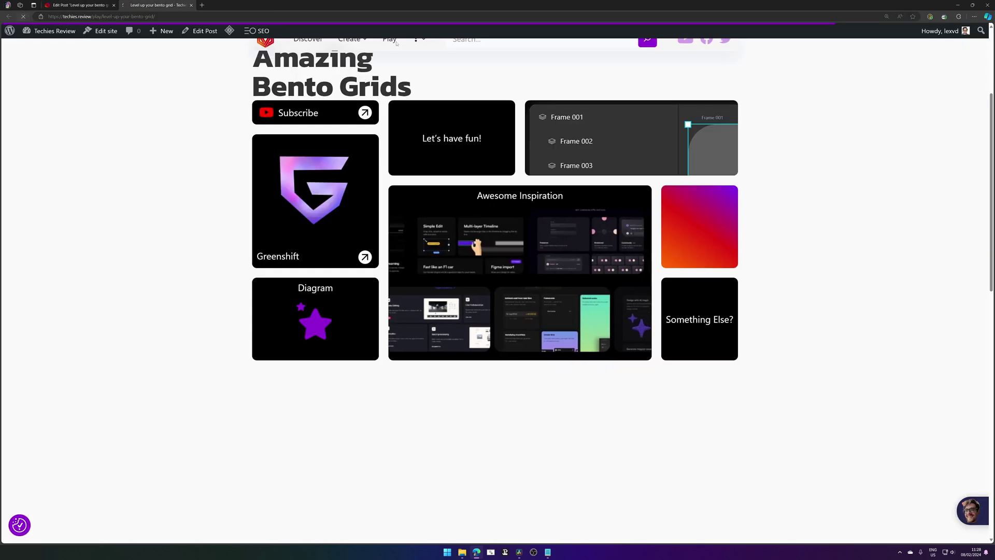
key("super+Down")
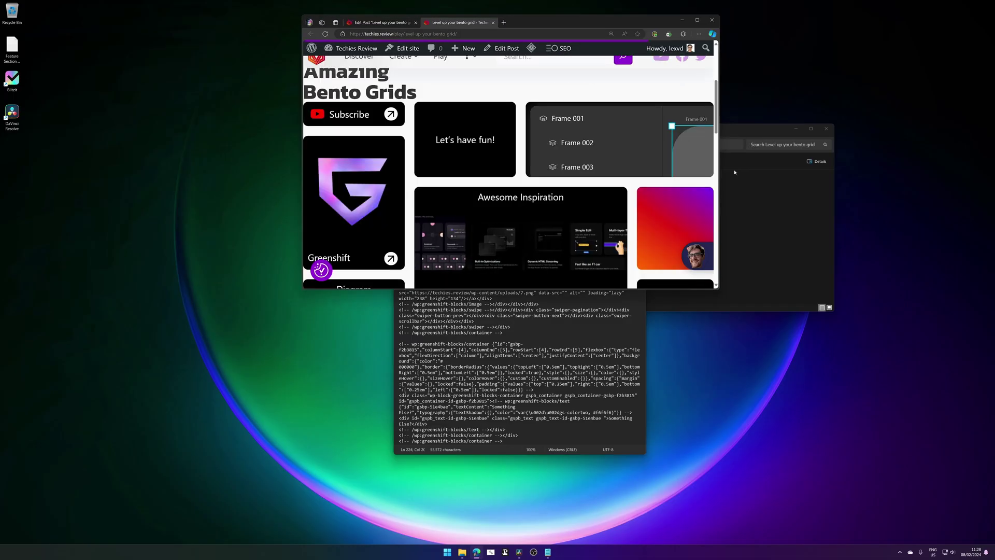
left_click_drag(720, 171, 787, 186)
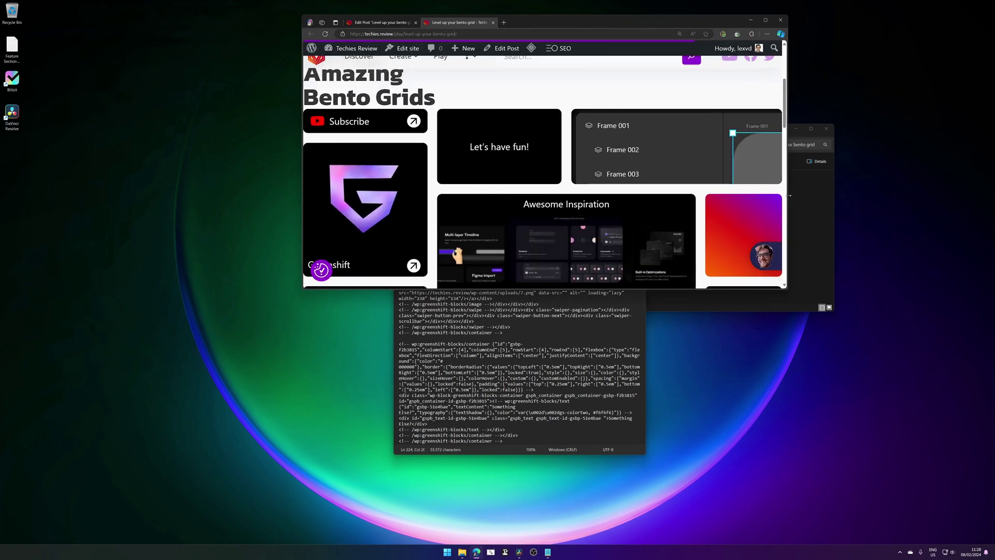
left_click(767, 23)
left_click(78, 5)
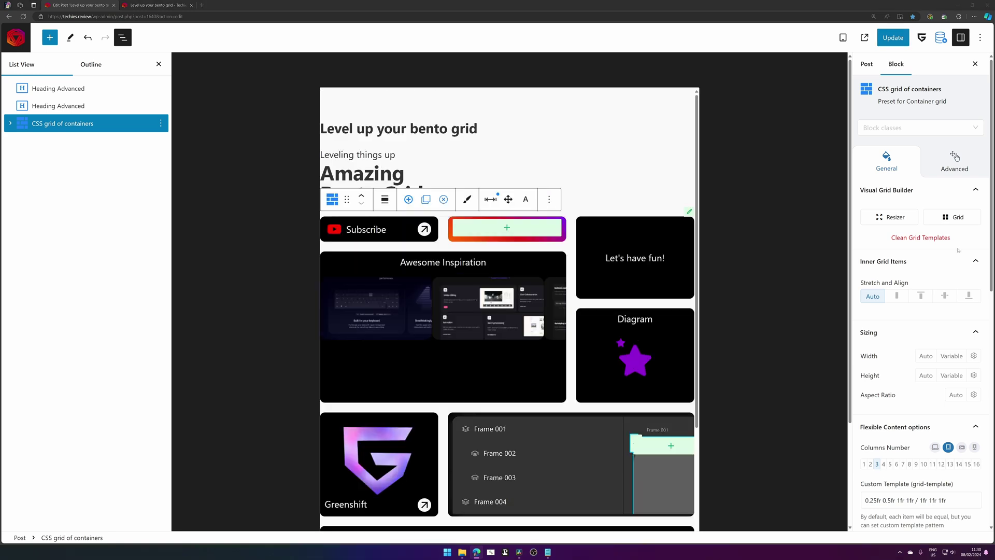
Review the three-column tablet arrangement in the Grid Builder, then update the post
left_click(958, 221)
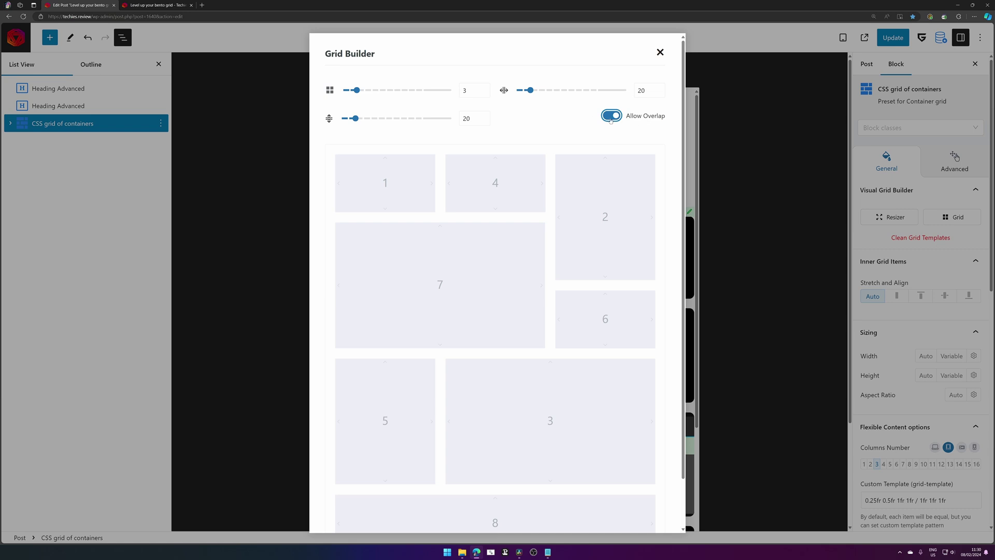
left_click(660, 53)
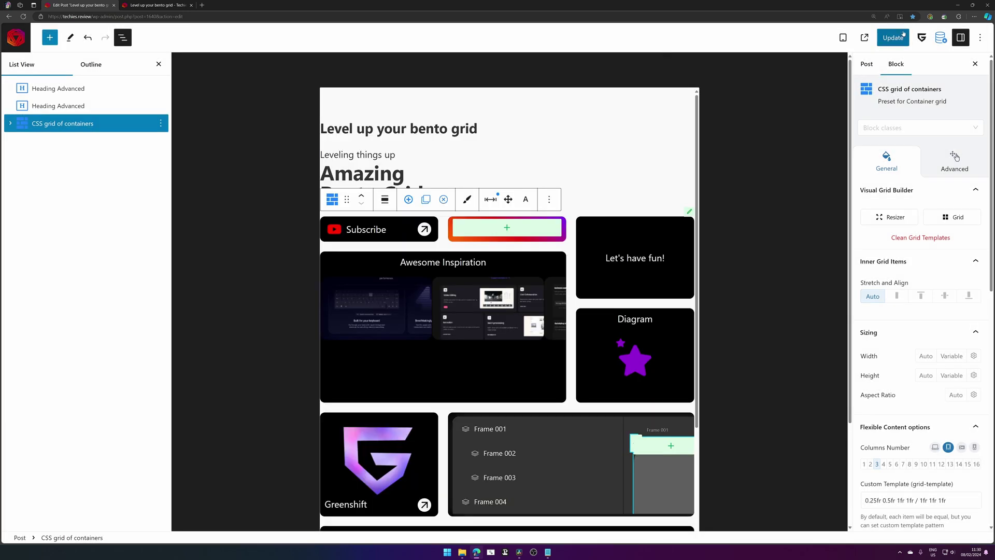
left_click(904, 34)
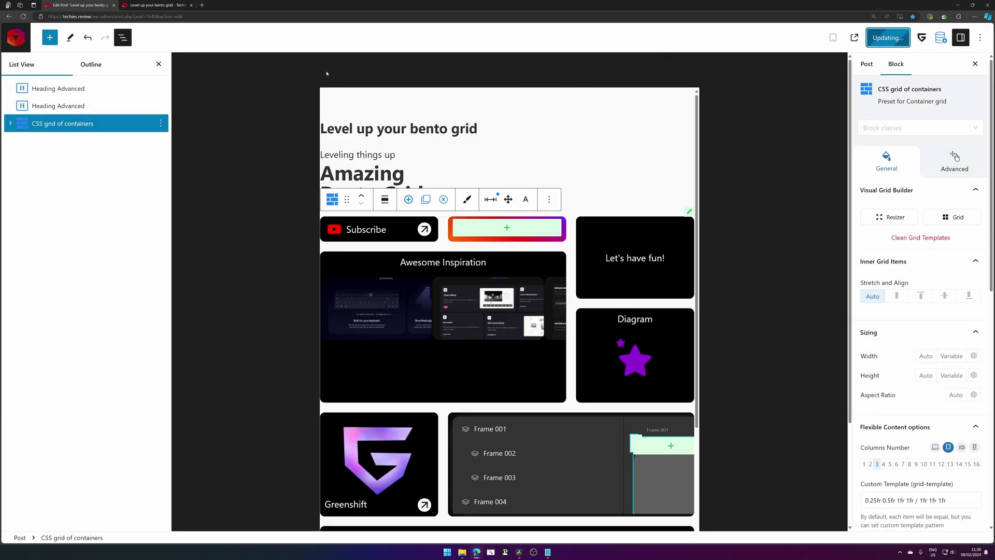
Narrow the live post's browser window to tablet width and scroll through the bento grid
left_click(149, 5)
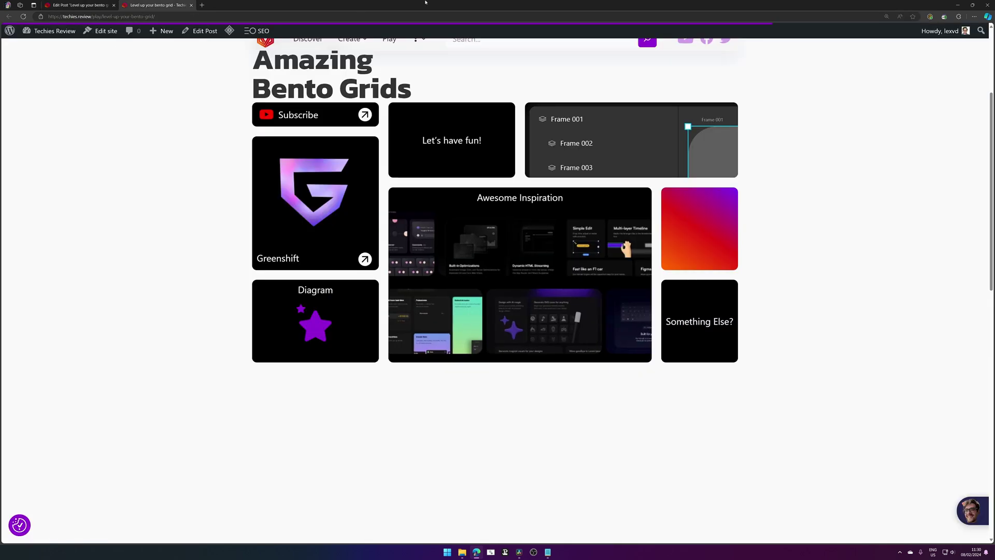
key("super+Down")
left_click_drag(745, 159, 496, 161)
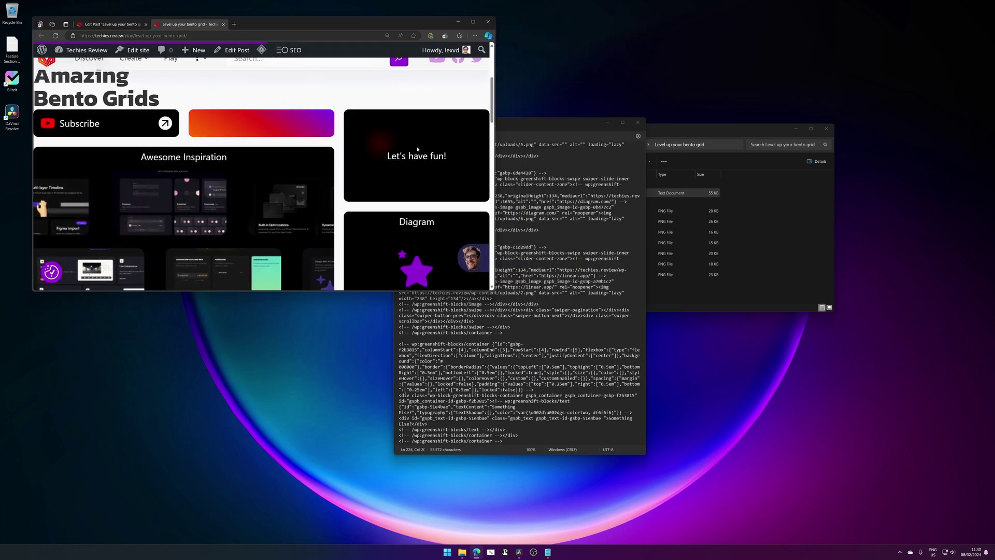
scroll(433, 171, "down", 4)
scroll(385, 184, "down", 3)
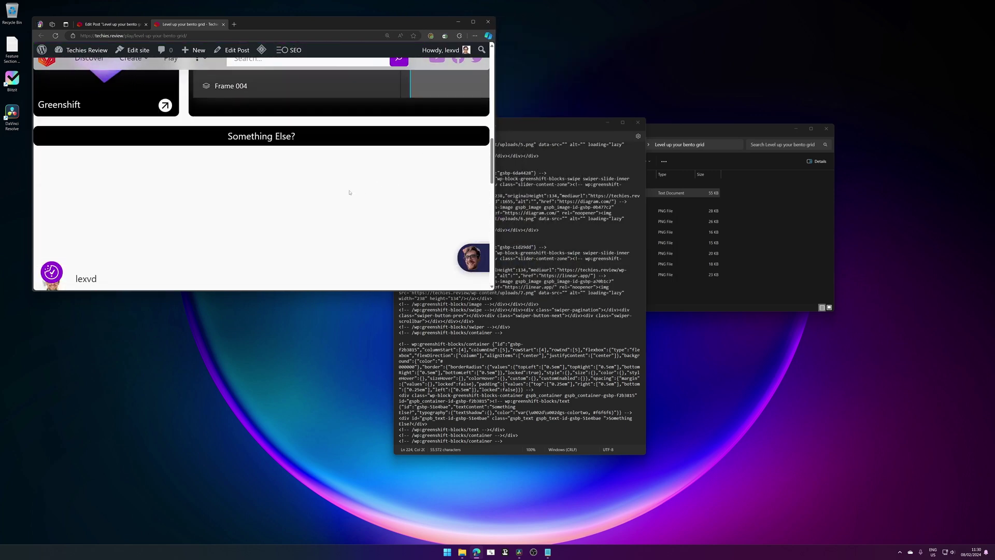
scroll(345, 202, "up", 2)
scroll(342, 216, "up", 8)
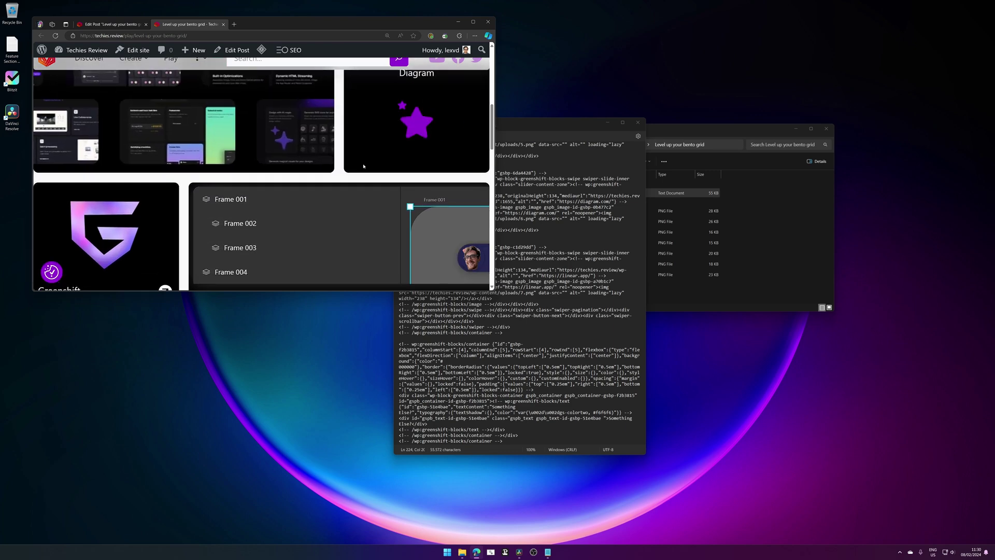
Shrink the browser further to a phone width and scroll the reflowed cards
left_click(471, 21)
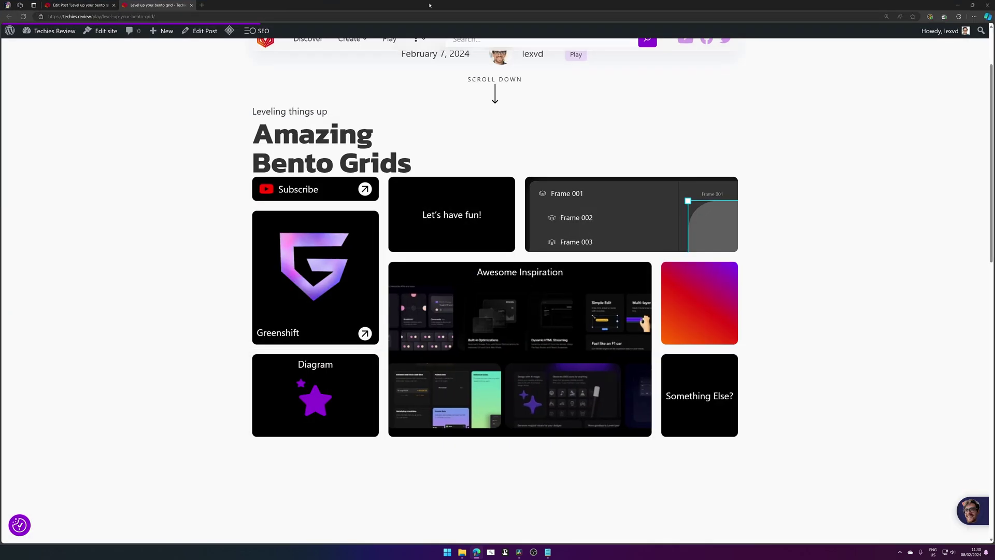
left_click_drag(467, 4, 446, 33)
left_click_drag(690, 136, 490, 136)
scroll(395, 147, "down", 2)
scroll(395, 147, "up", 4)
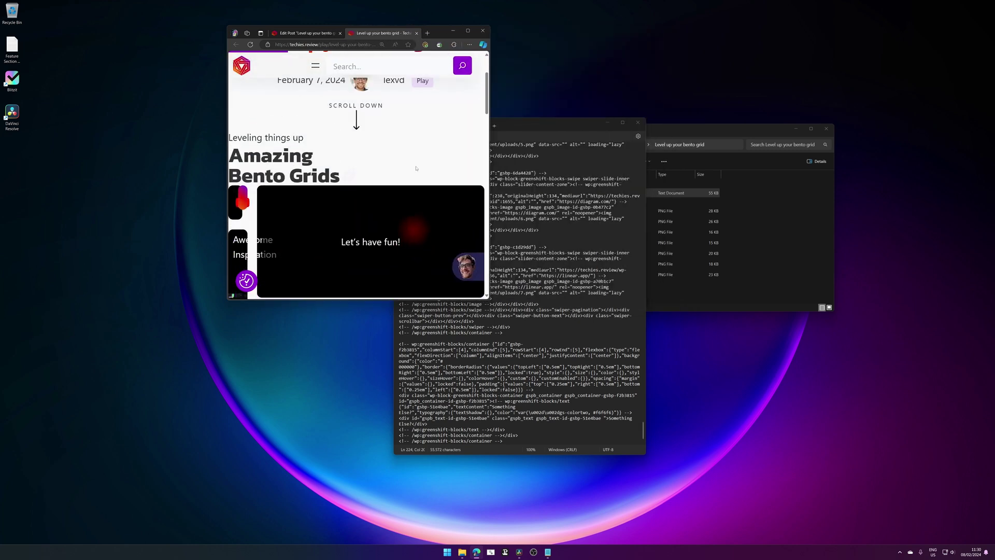
Return the editor to full screen and switch the device preview to Mobile
left_click(467, 31)
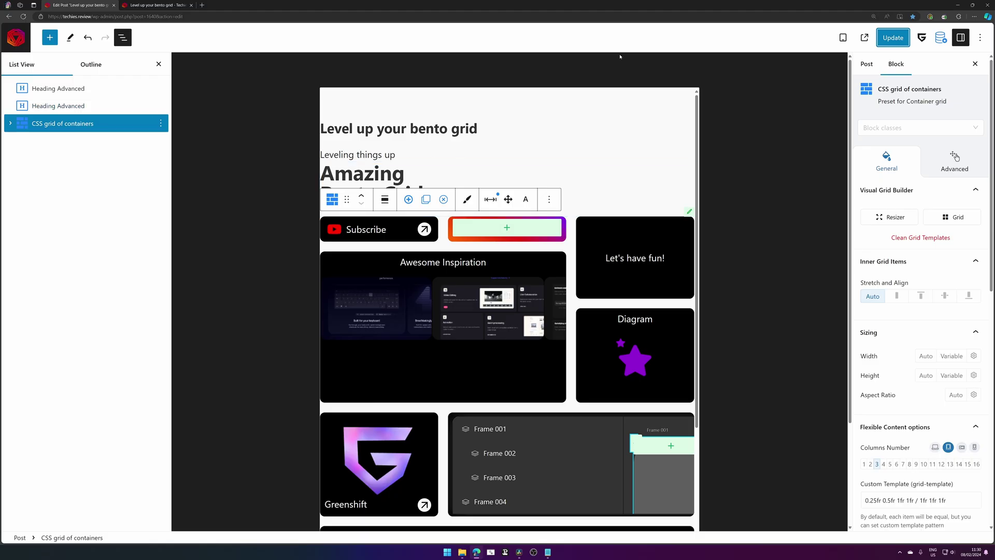
left_click(843, 38)
left_click(792, 100)
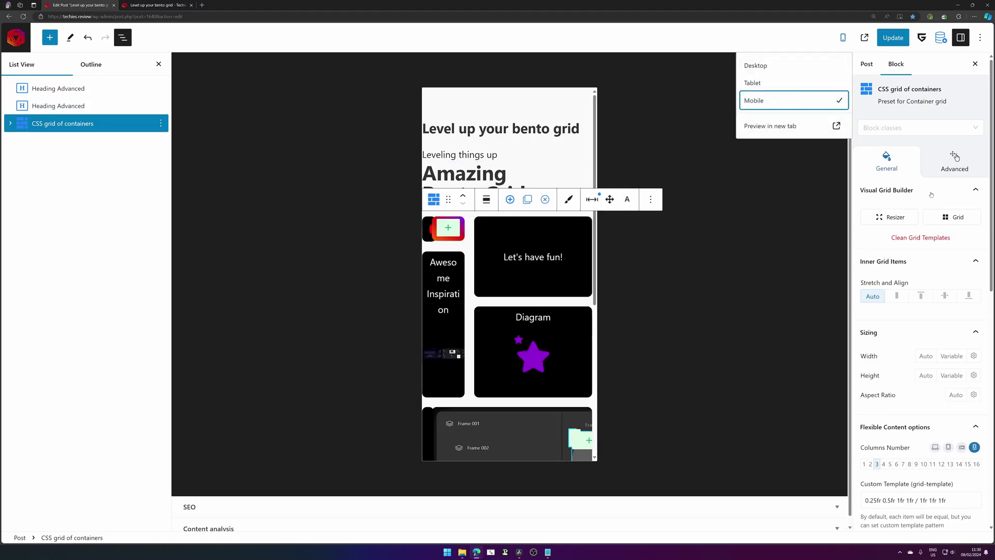
Set the bento grid to 1 column in the Grid Builder and update the post
left_click(957, 218)
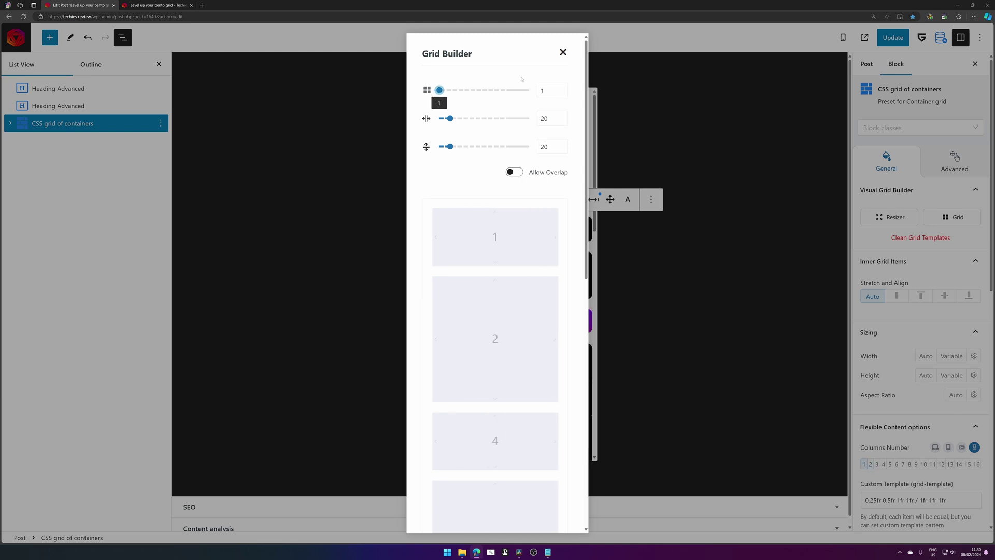
left_click(563, 53)
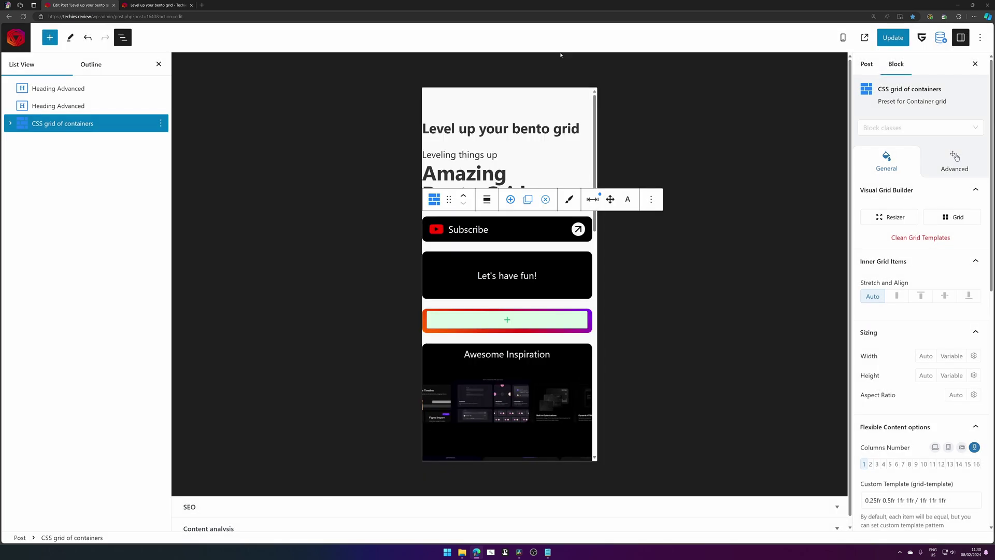
scroll(556, 242, "down", 3)
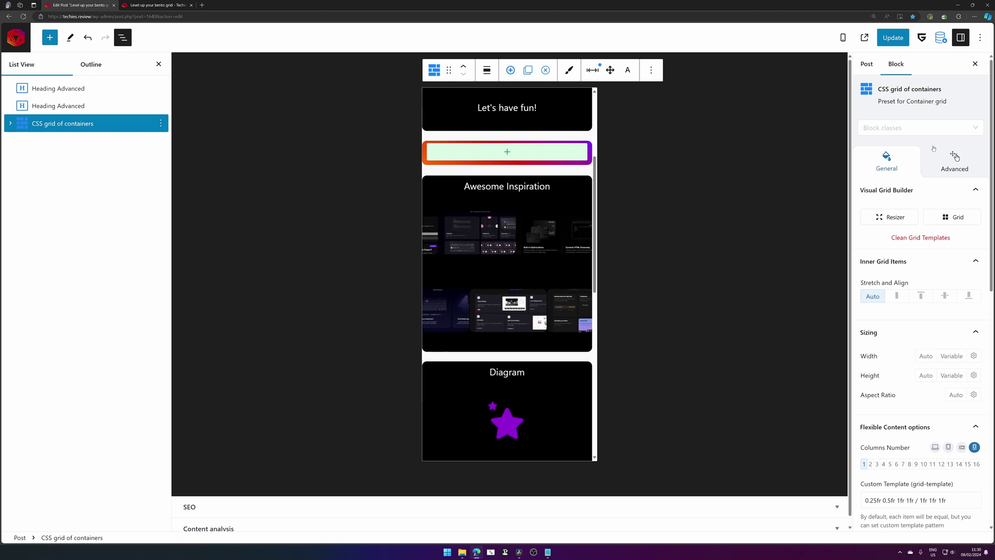
left_click(896, 38)
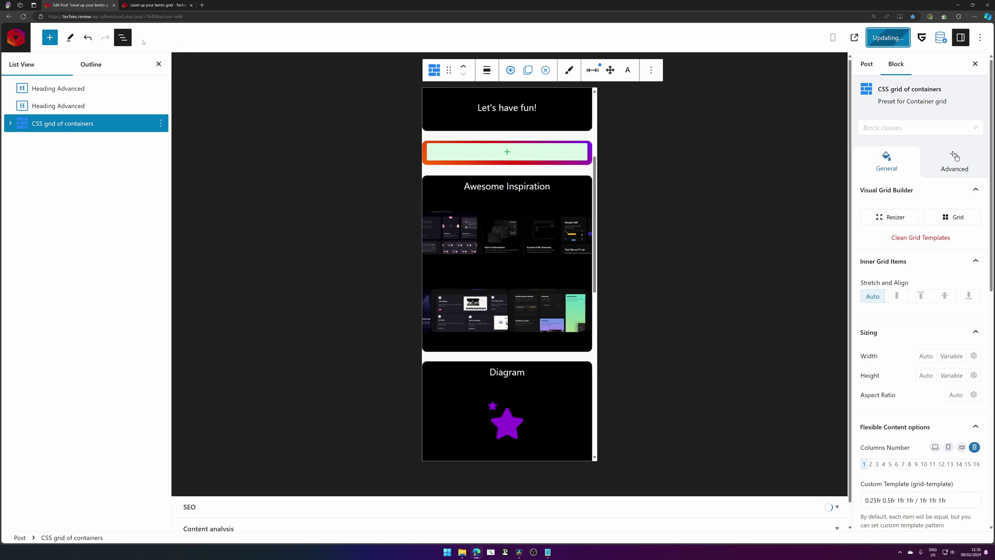
View the live post at phone width, scroll the single-column cards, then widen the window again
left_click(131, 5)
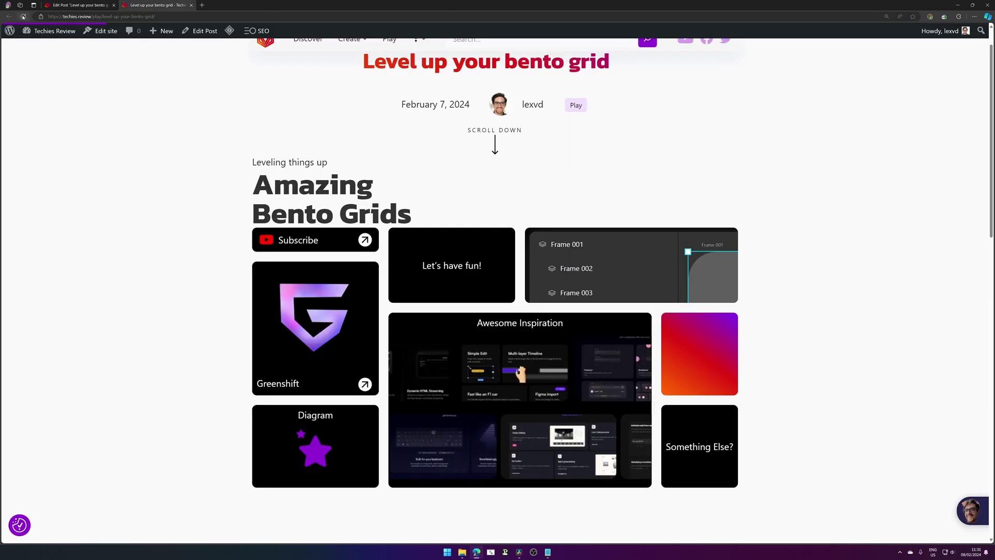
key("super+Down")
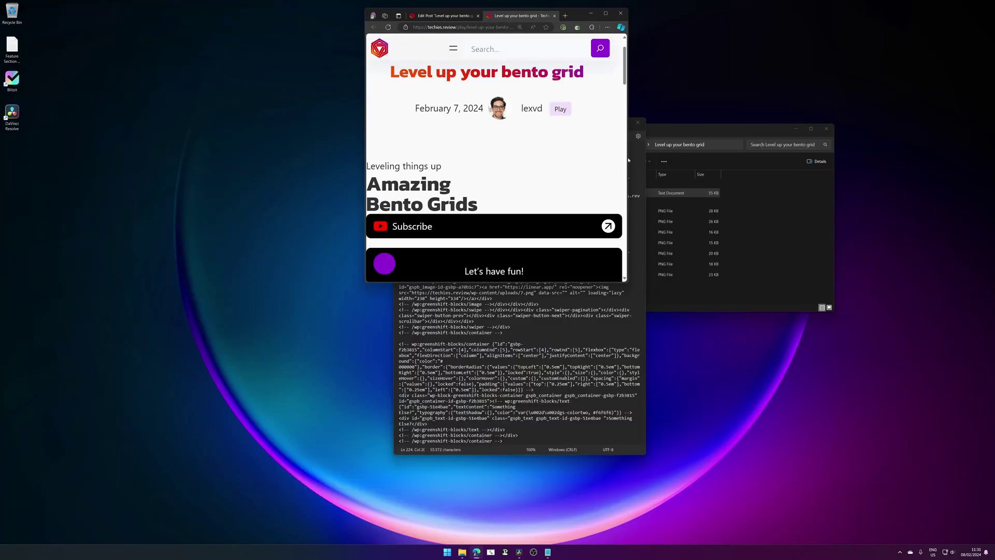
scroll(574, 160, "down", 12)
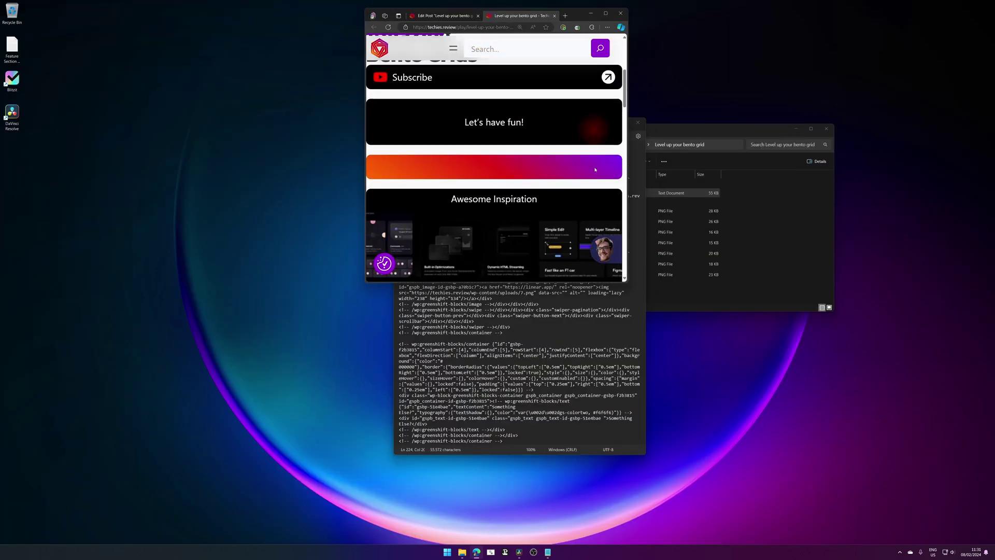
scroll(597, 172, "down", 10)
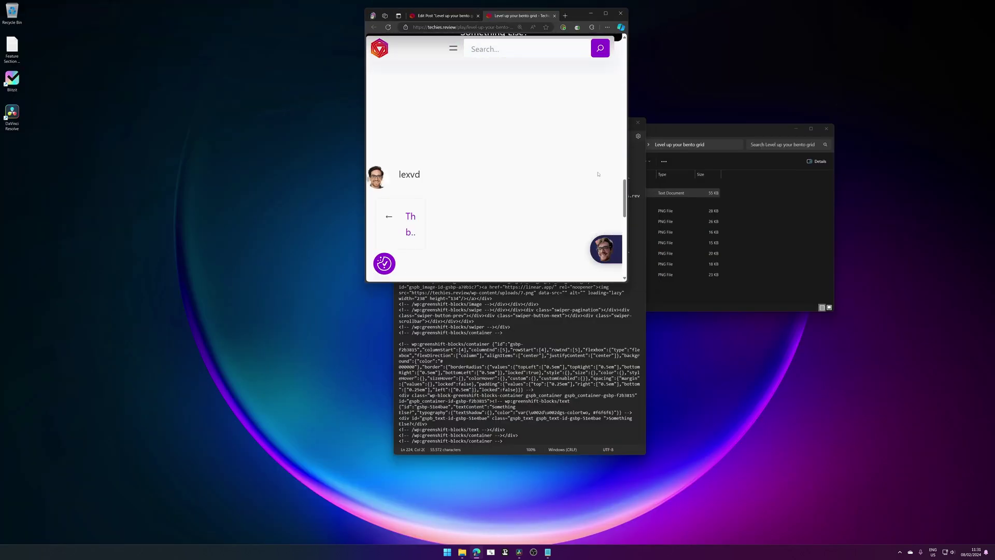
scroll(580, 167, "up", 15)
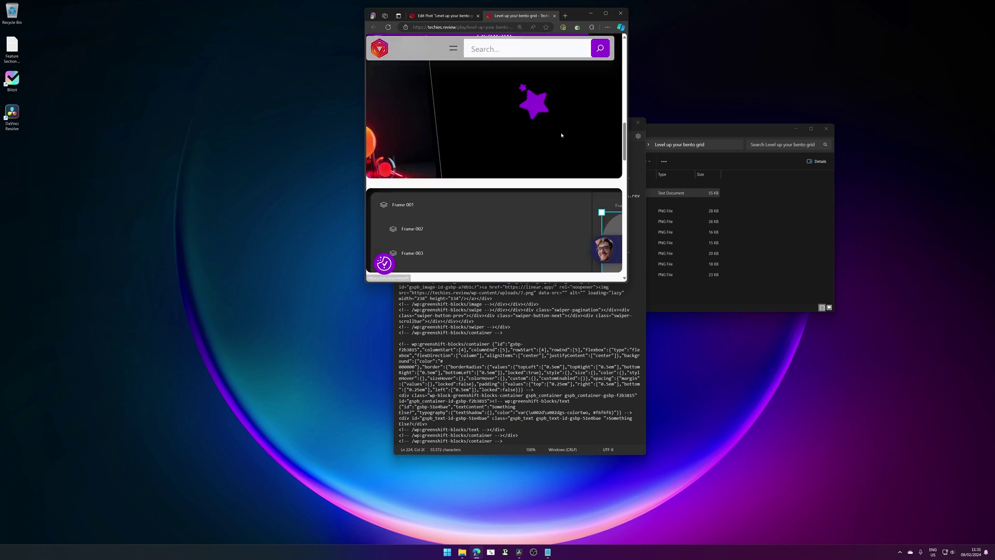
scroll(561, 136, "up", 6)
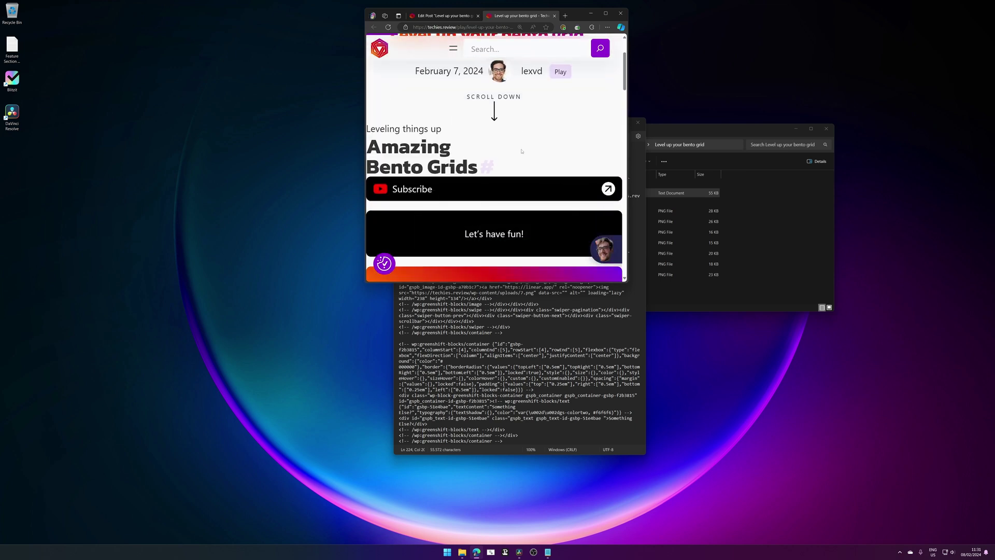
scroll(618, 122, "down", 2)
mouse_move(617, 122)
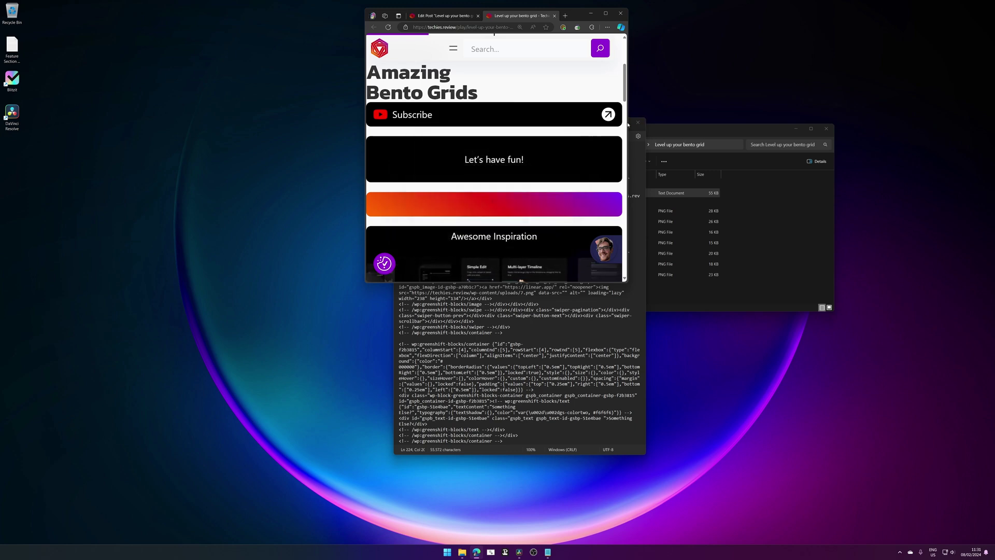
left_click_drag(681, 129, 894, 53)
left_click(869, 13)
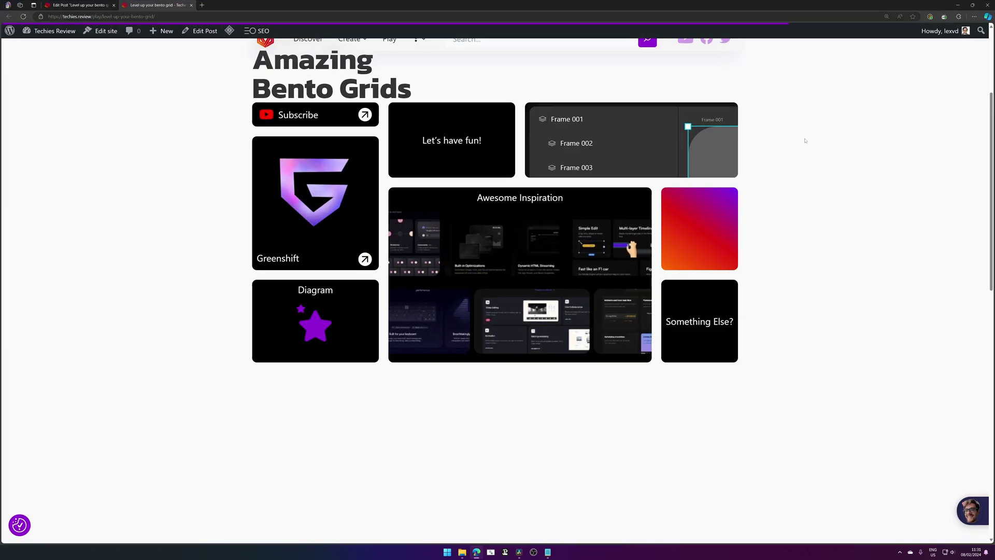